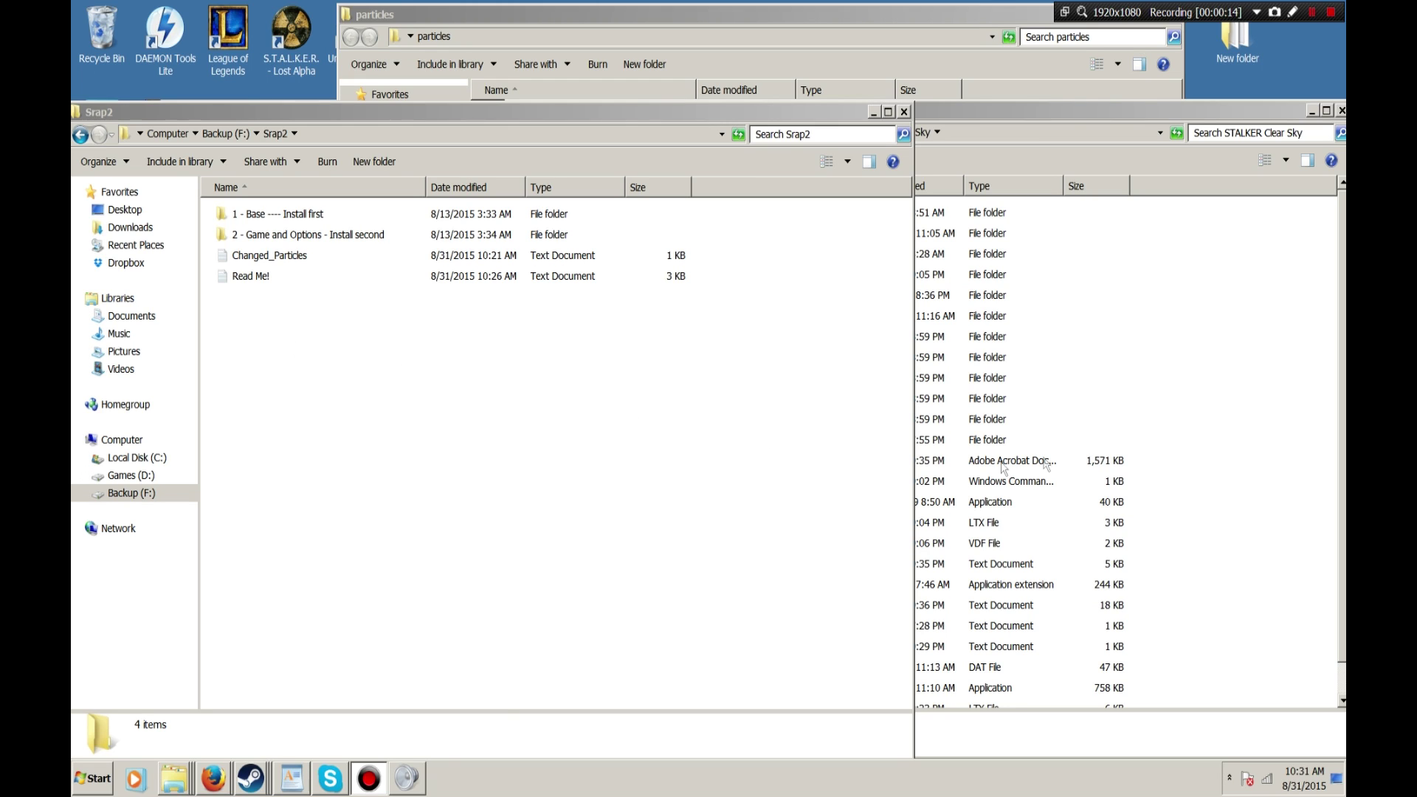
Copy the Gamedata folder from "1 - Base ---- Install first" into the STALKER Clear Sky game folder
click(1241, 373)
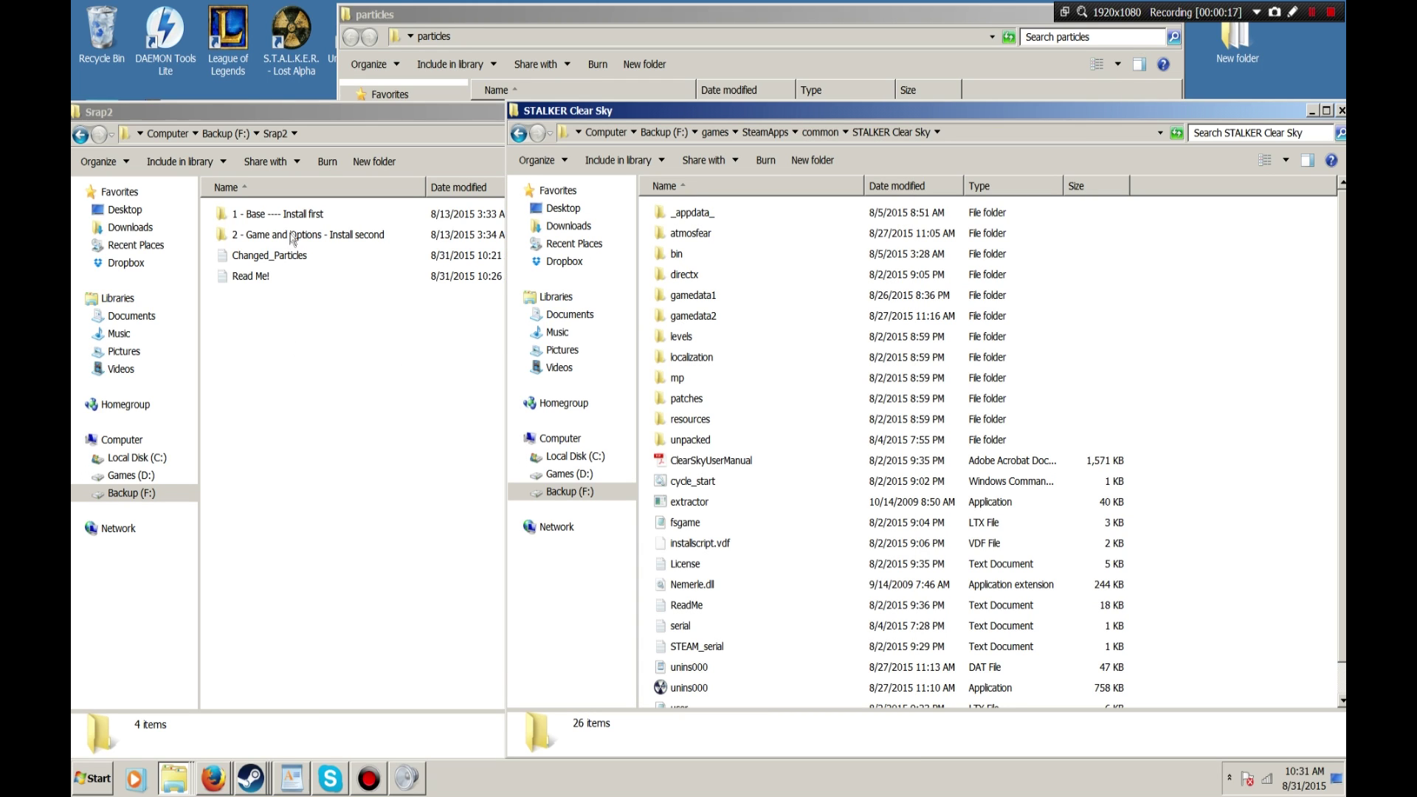
click(365, 348)
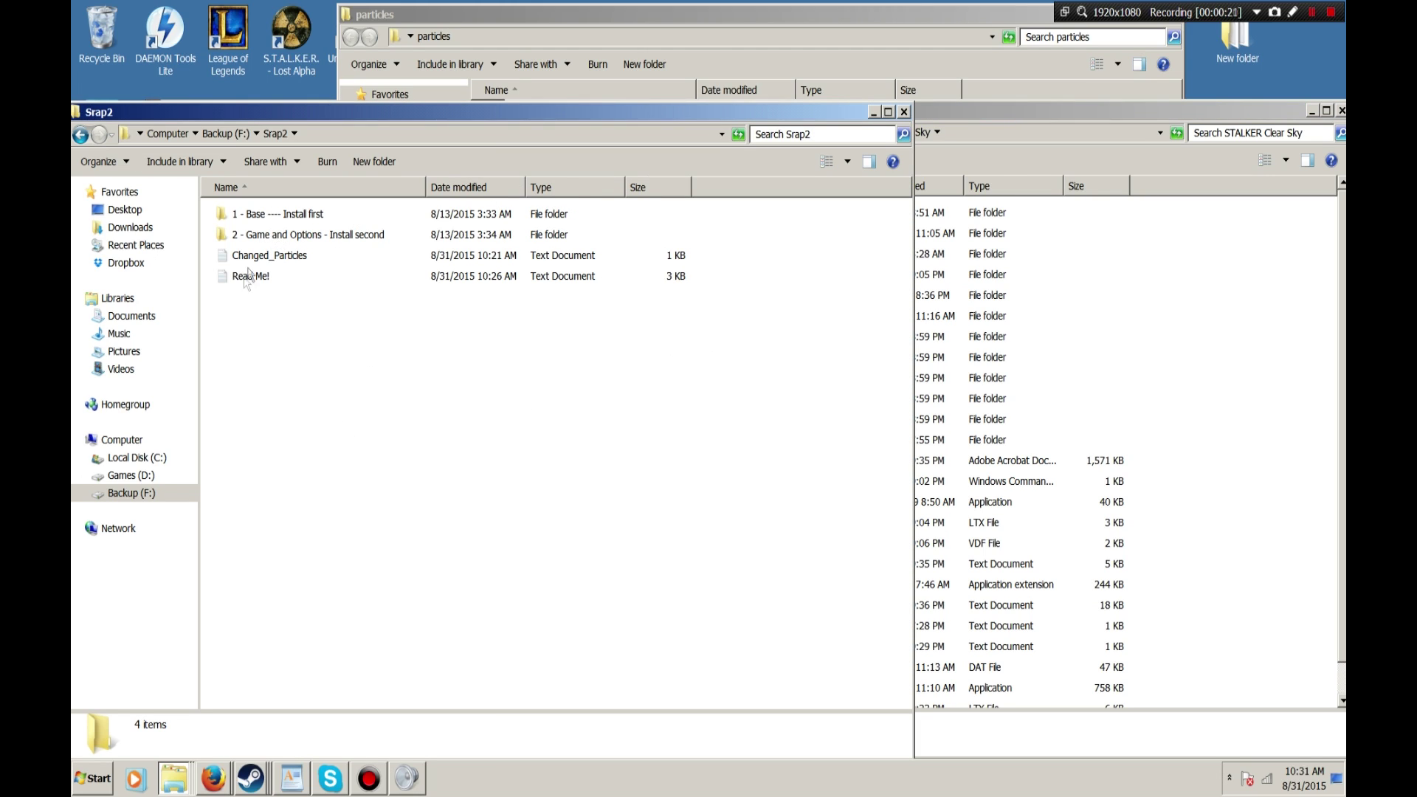
double_click(300, 220)
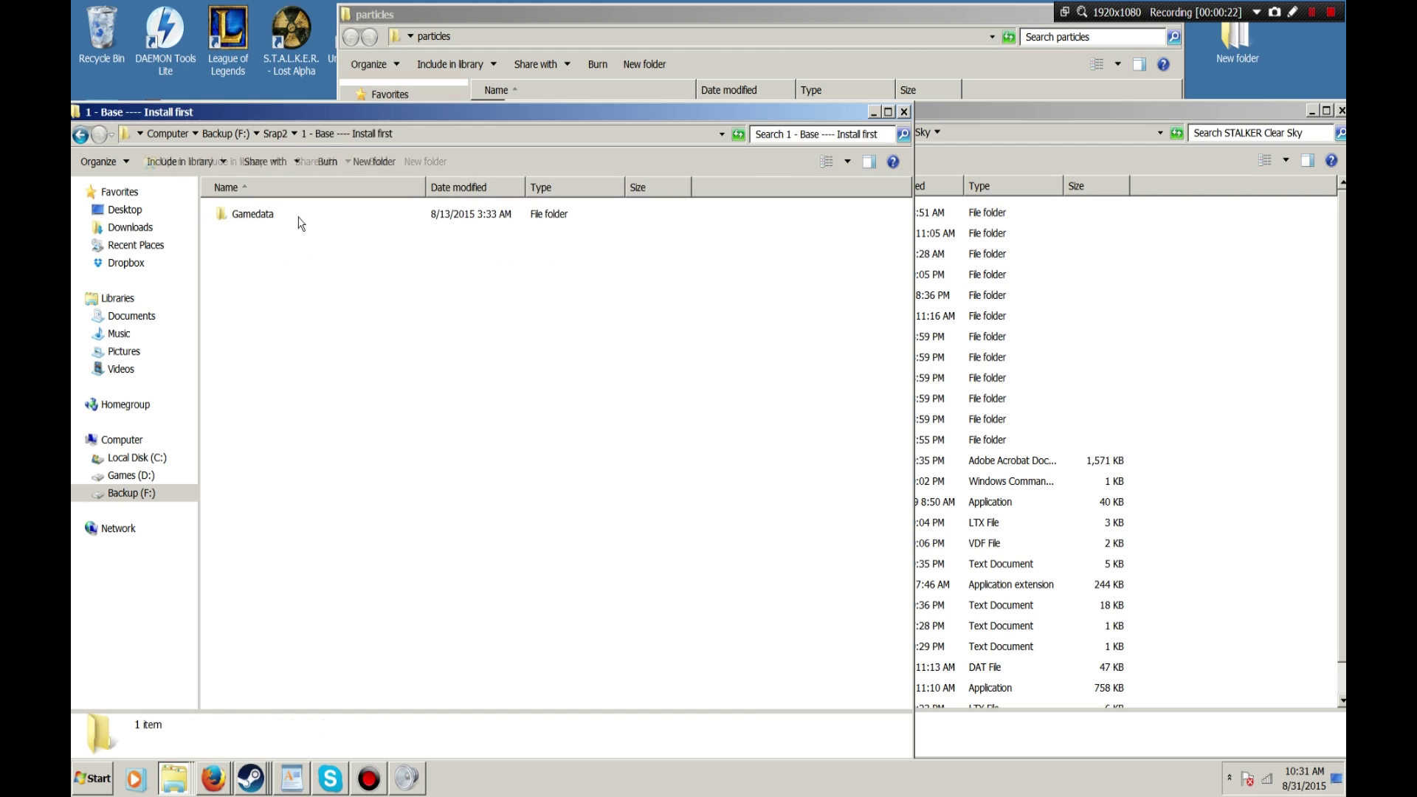
click(244, 216)
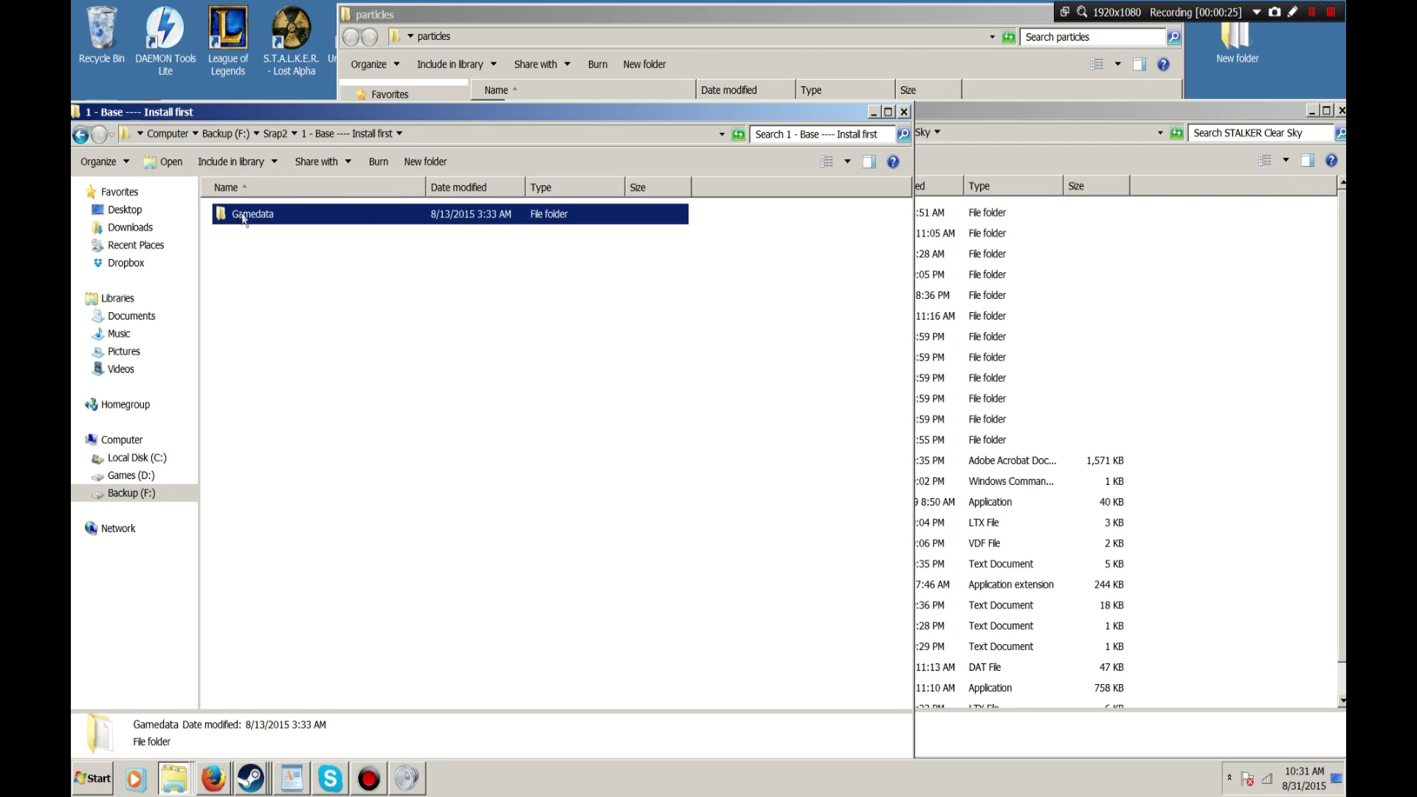
click(1173, 314)
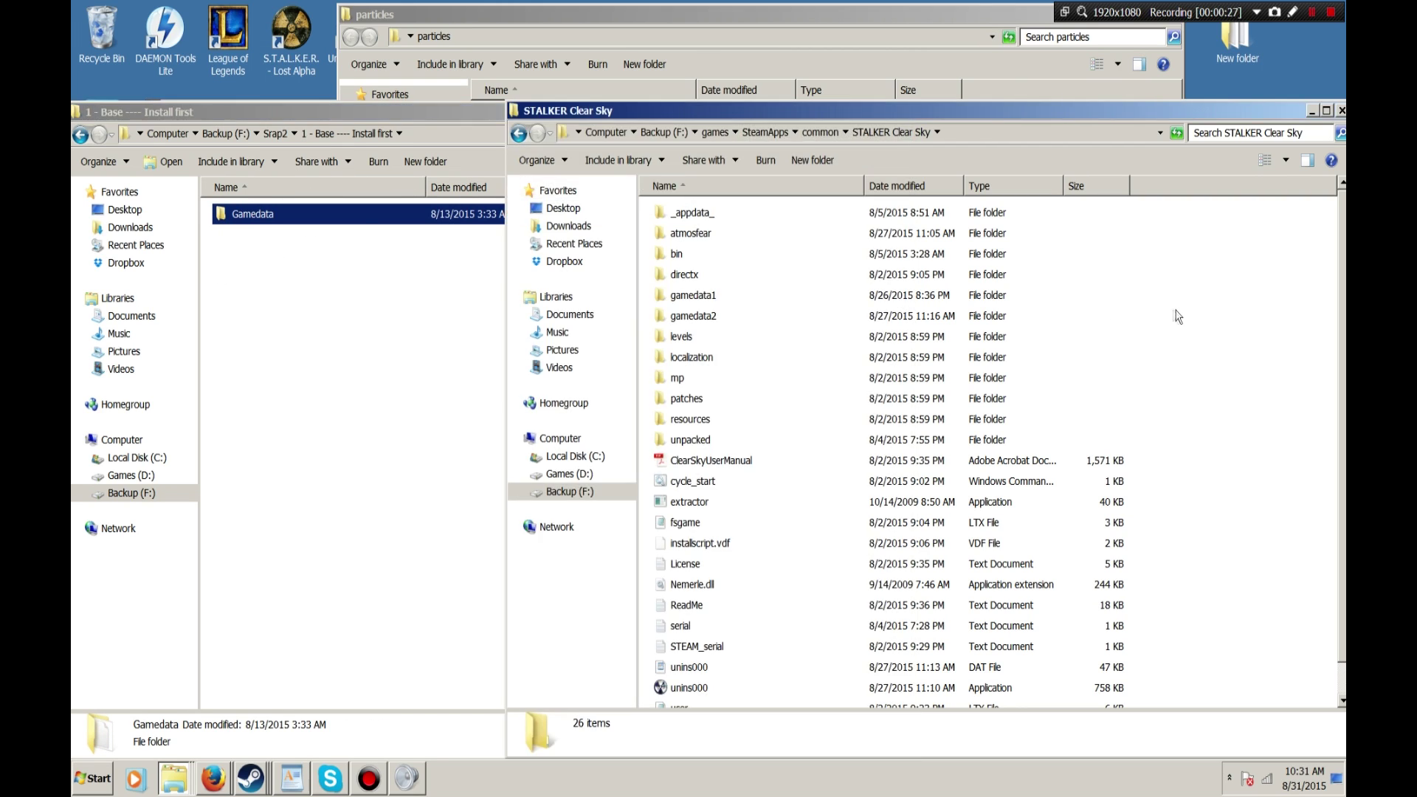
key(ctrl+v)
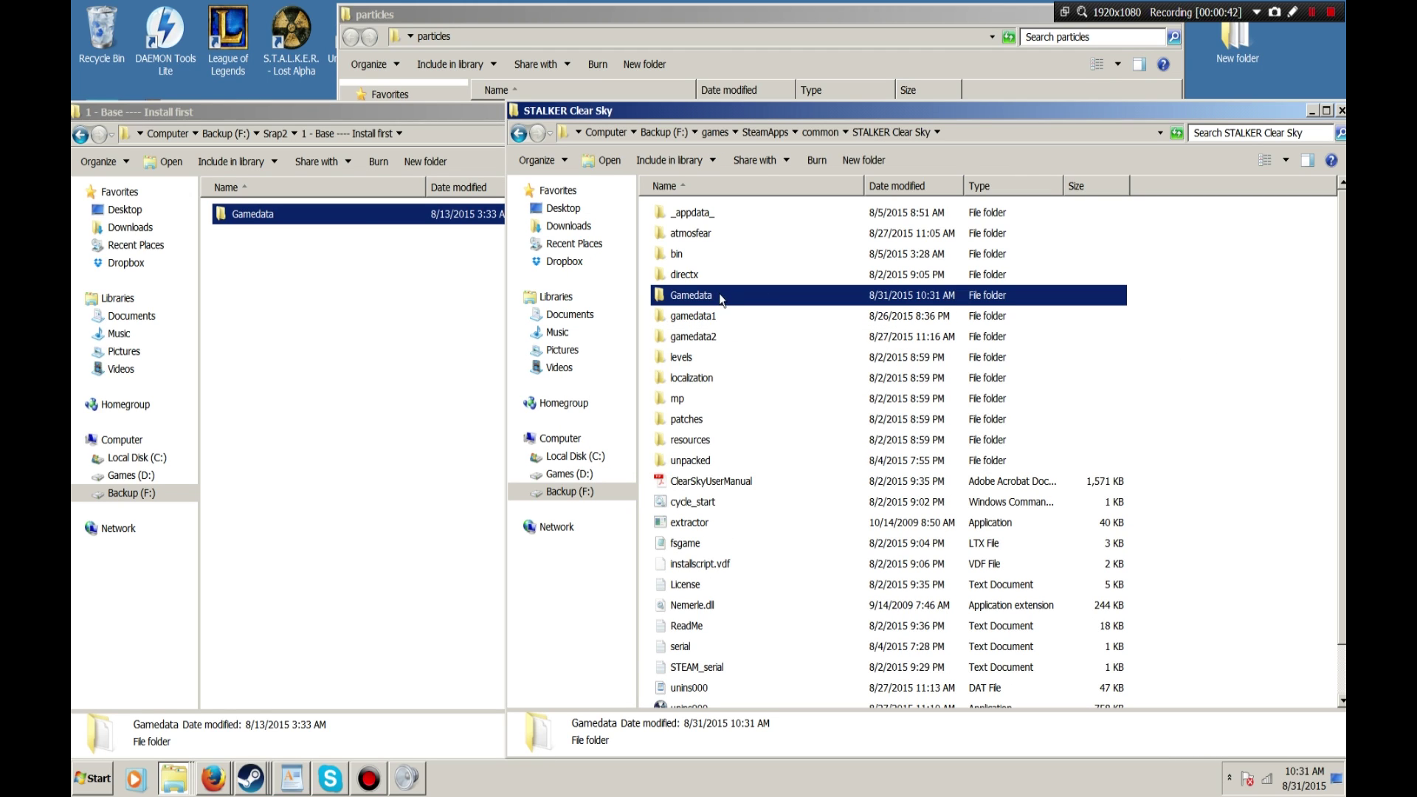
Examine the copied Gamedata folder, including the wpn and pfx subfolders of its textures folder
double_click(719, 294)
drag(707, 339, 705, 210)
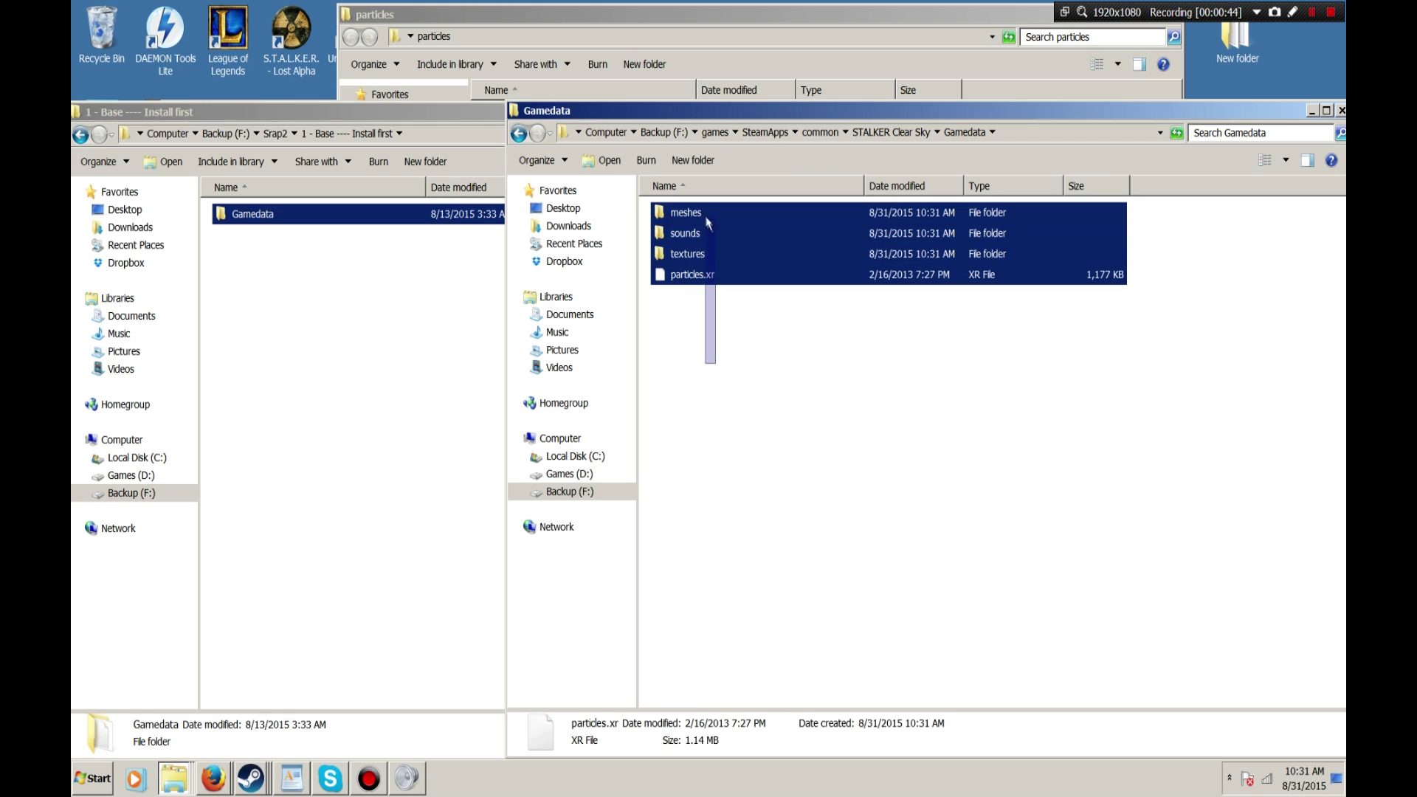
click(684, 351)
click(706, 276)
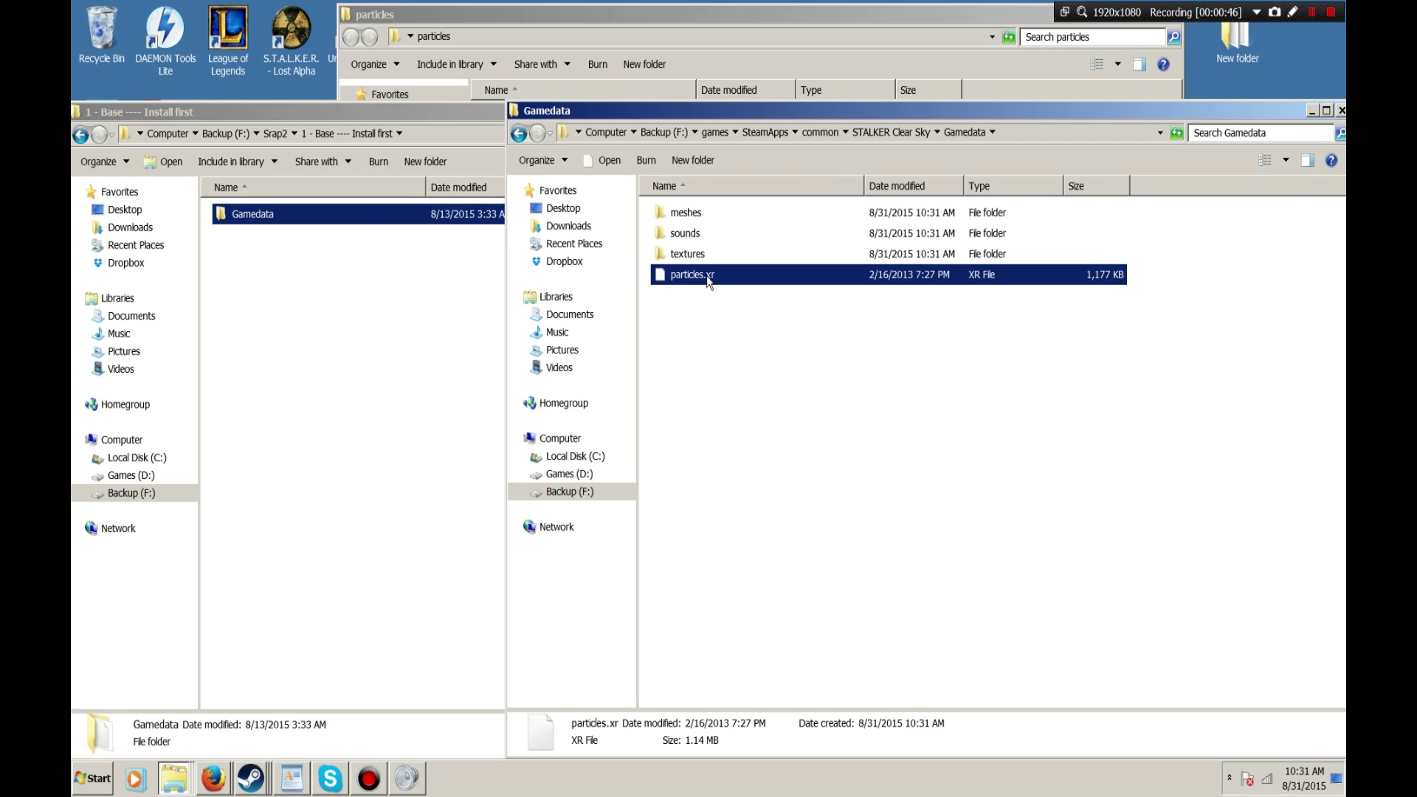
double_click(742, 254)
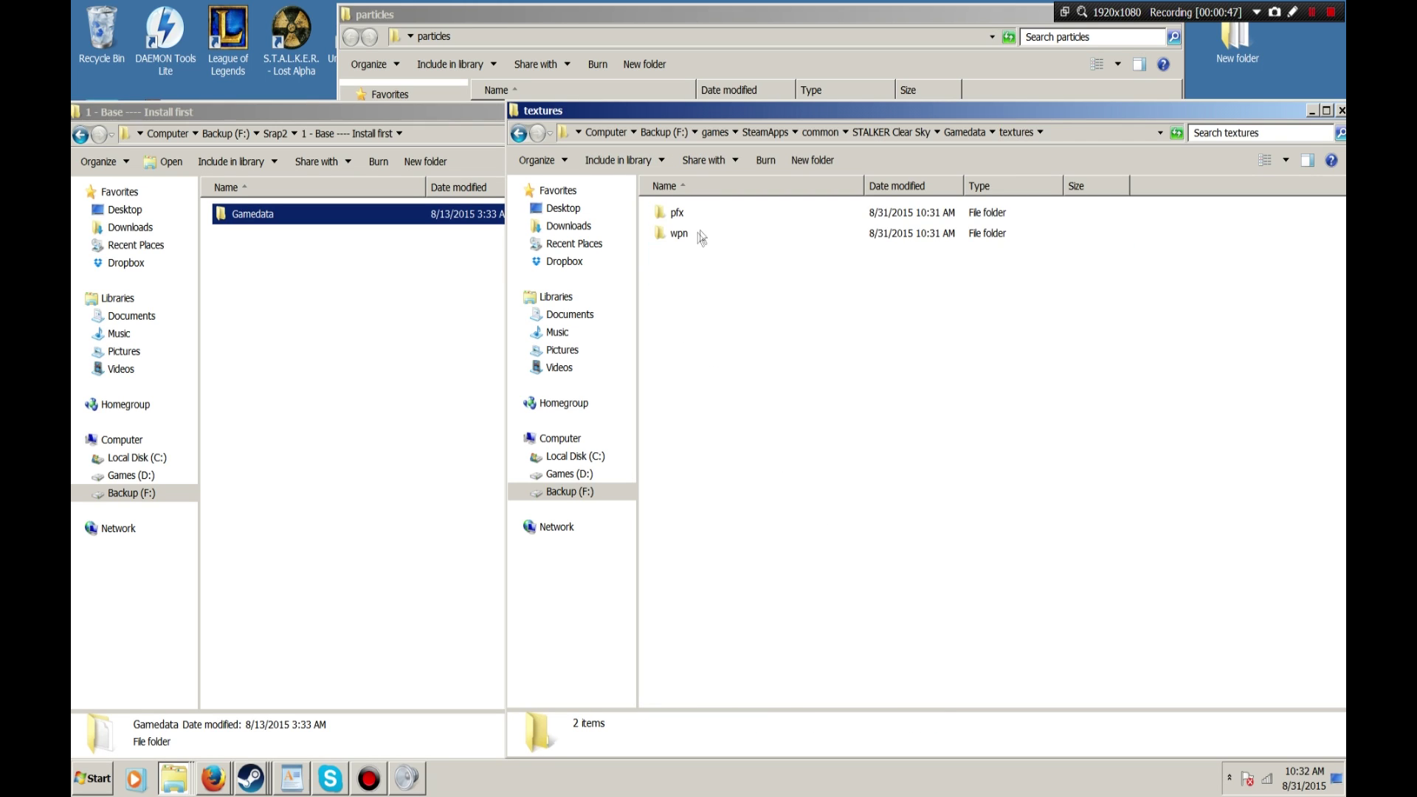
double_click(700, 234)
click(519, 134)
click(520, 134)
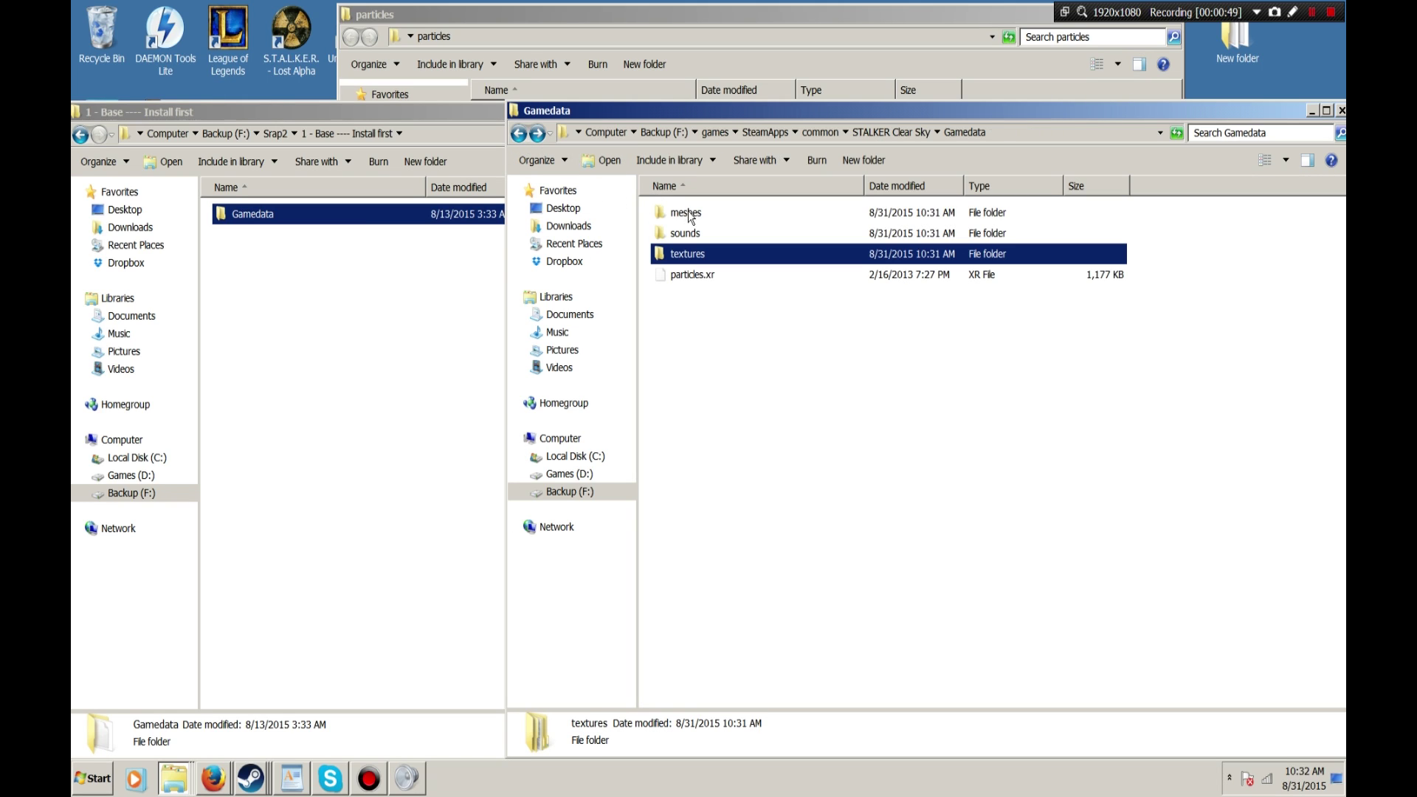
double_click(708, 255)
double_click(690, 214)
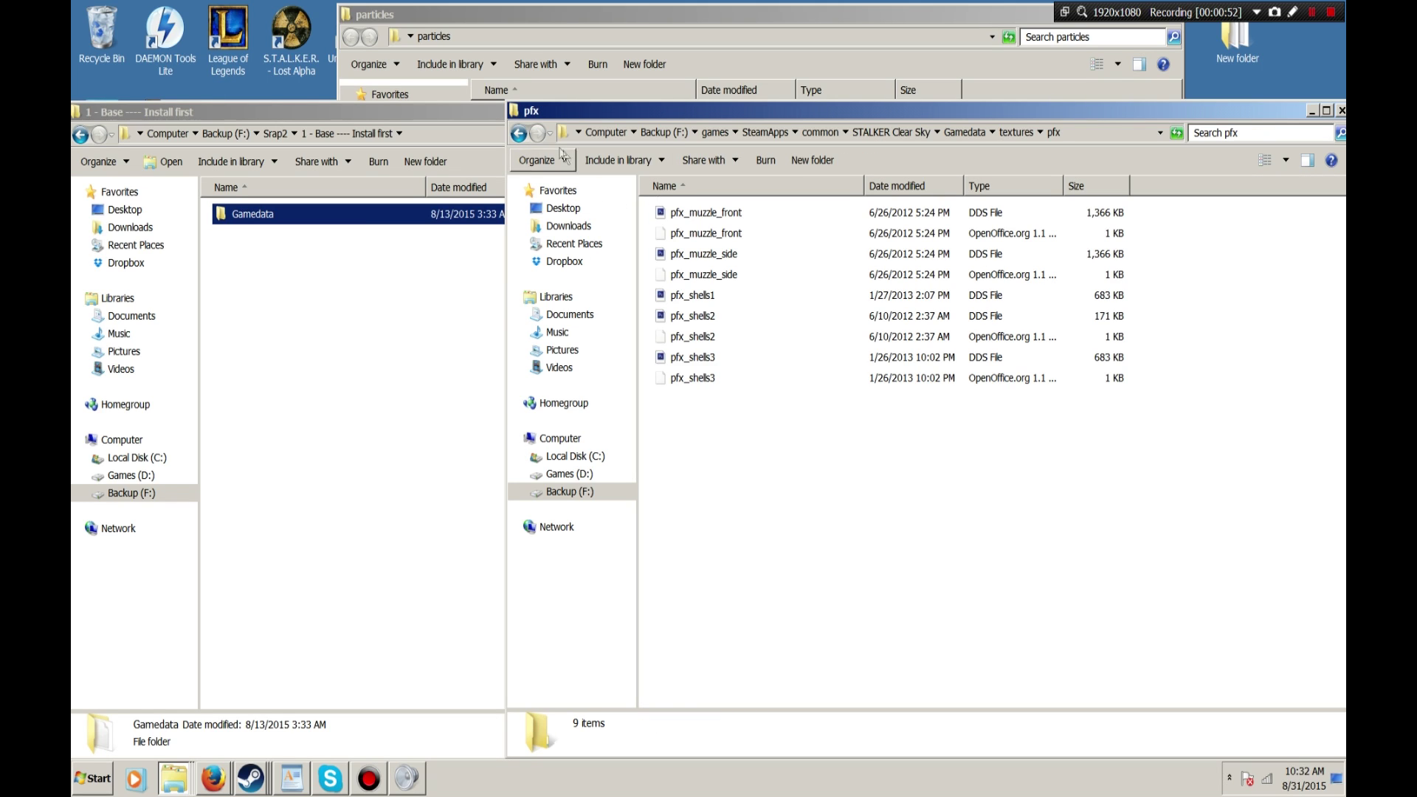
key(BackSpace)
key(BackSpace)
Examine the weapons folders under sounds and under meshes\dynamics, and return to the Gamedata folder
drag(687, 255, 687, 248)
double_click(684, 233)
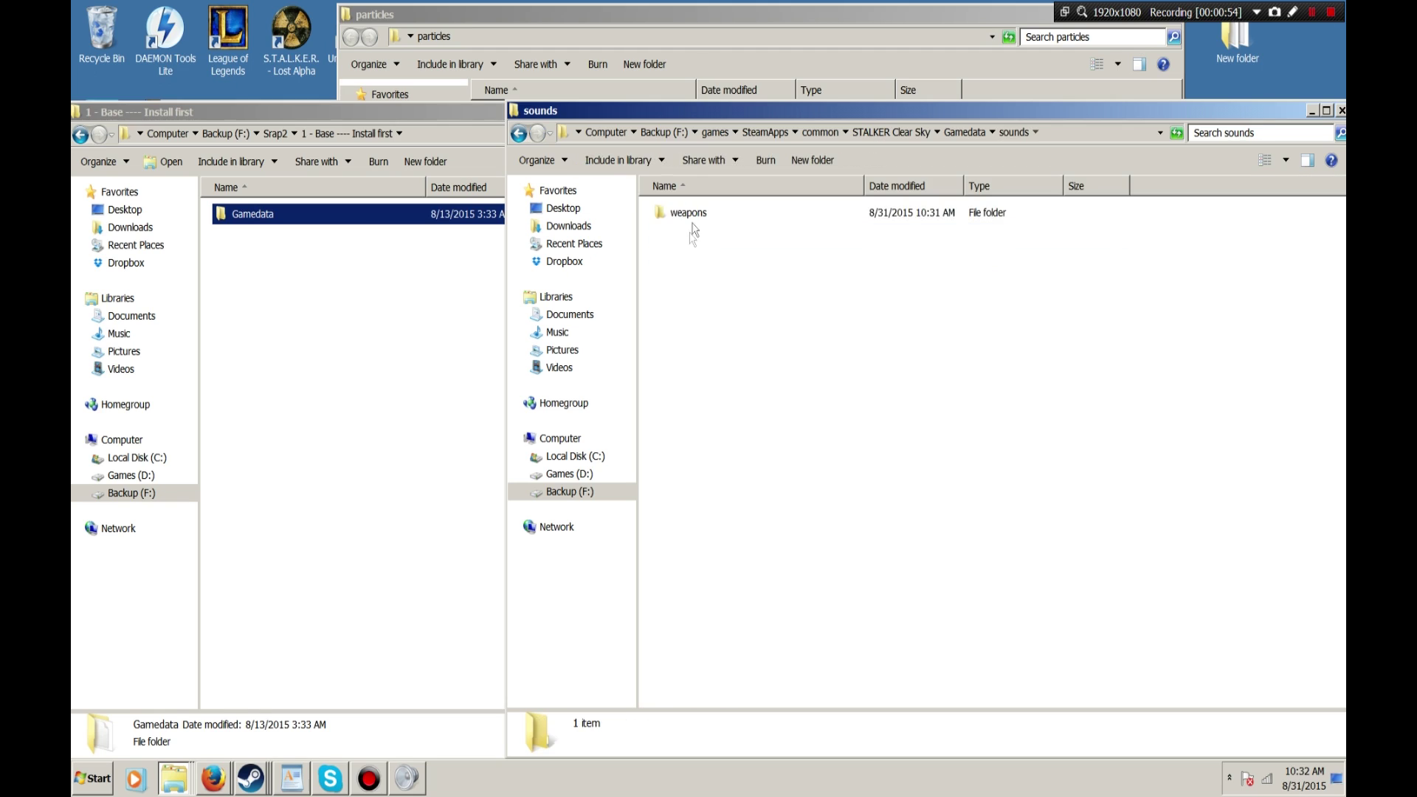
double_click(686, 213)
key(BackSpace)
key(BackSpace)
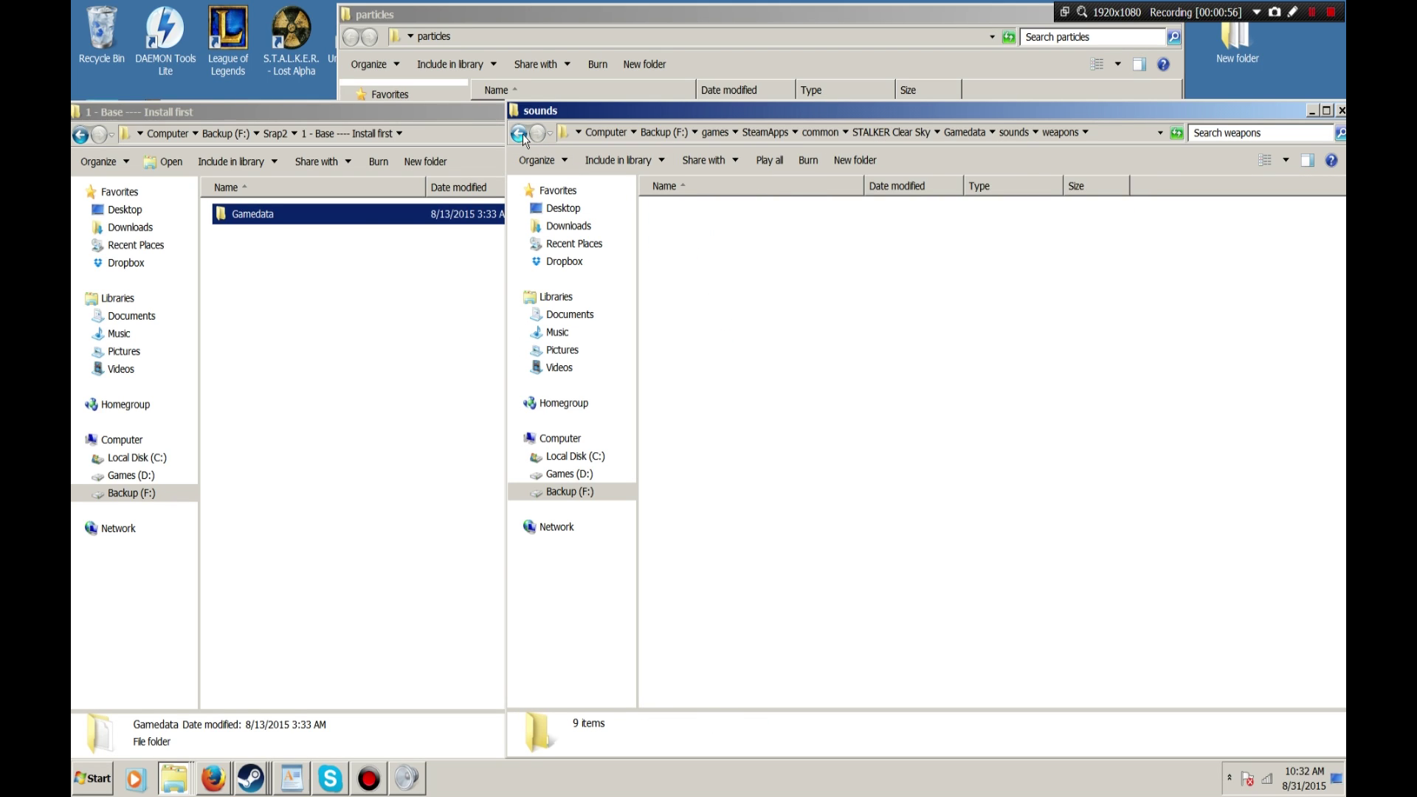
double_click(690, 213)
double_click(701, 217)
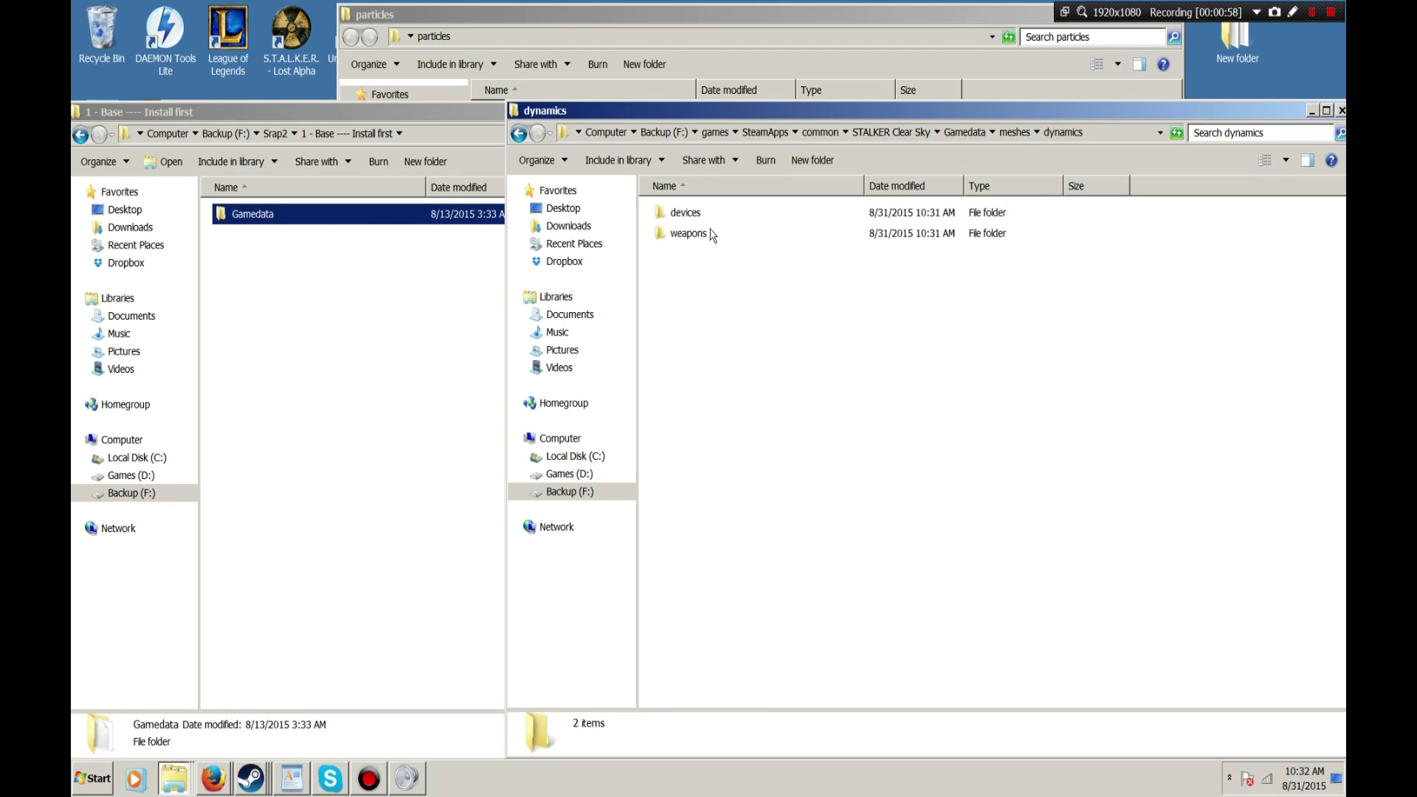
double_click(695, 235)
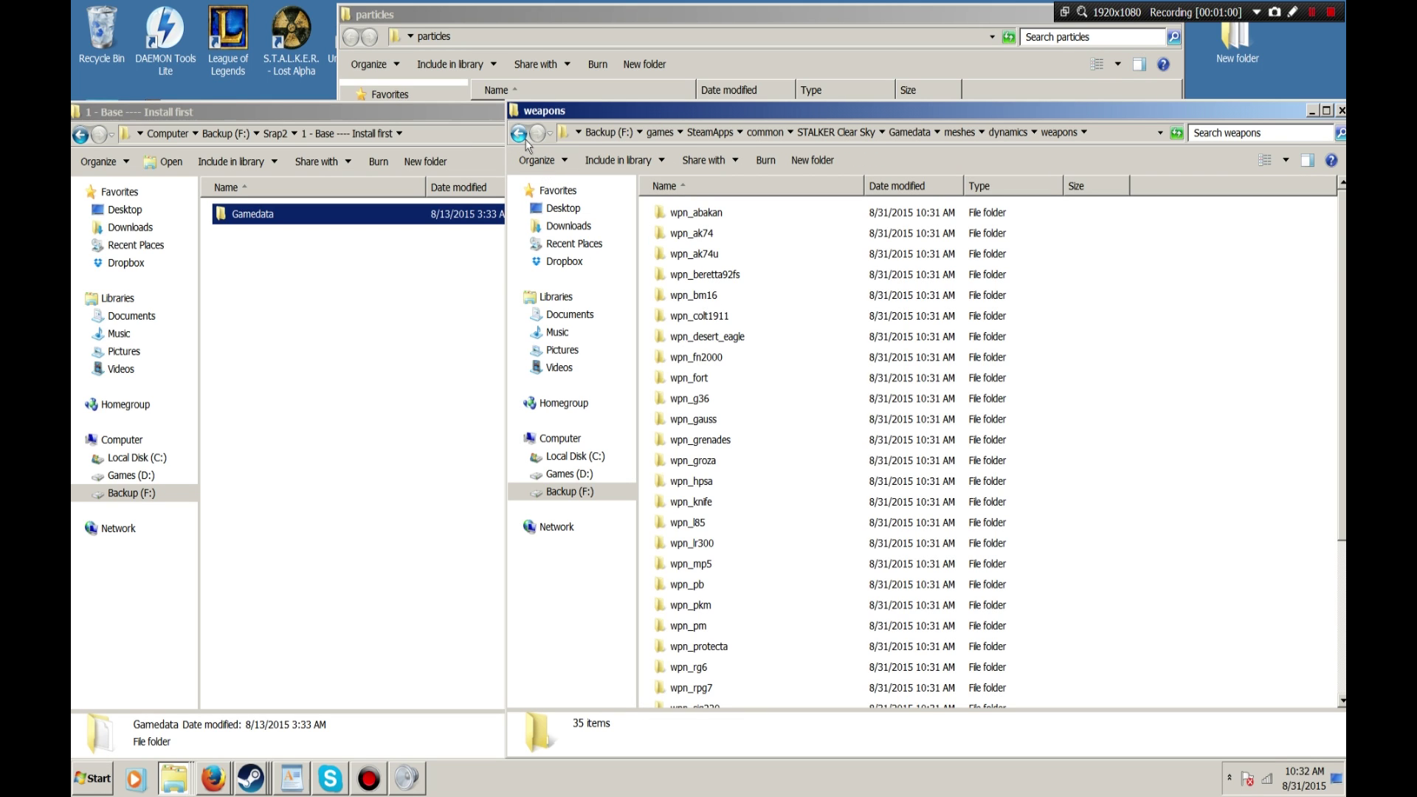
key(BackSpace)
key(BackSpace)
key(BackSpace)
key(BackSpace)
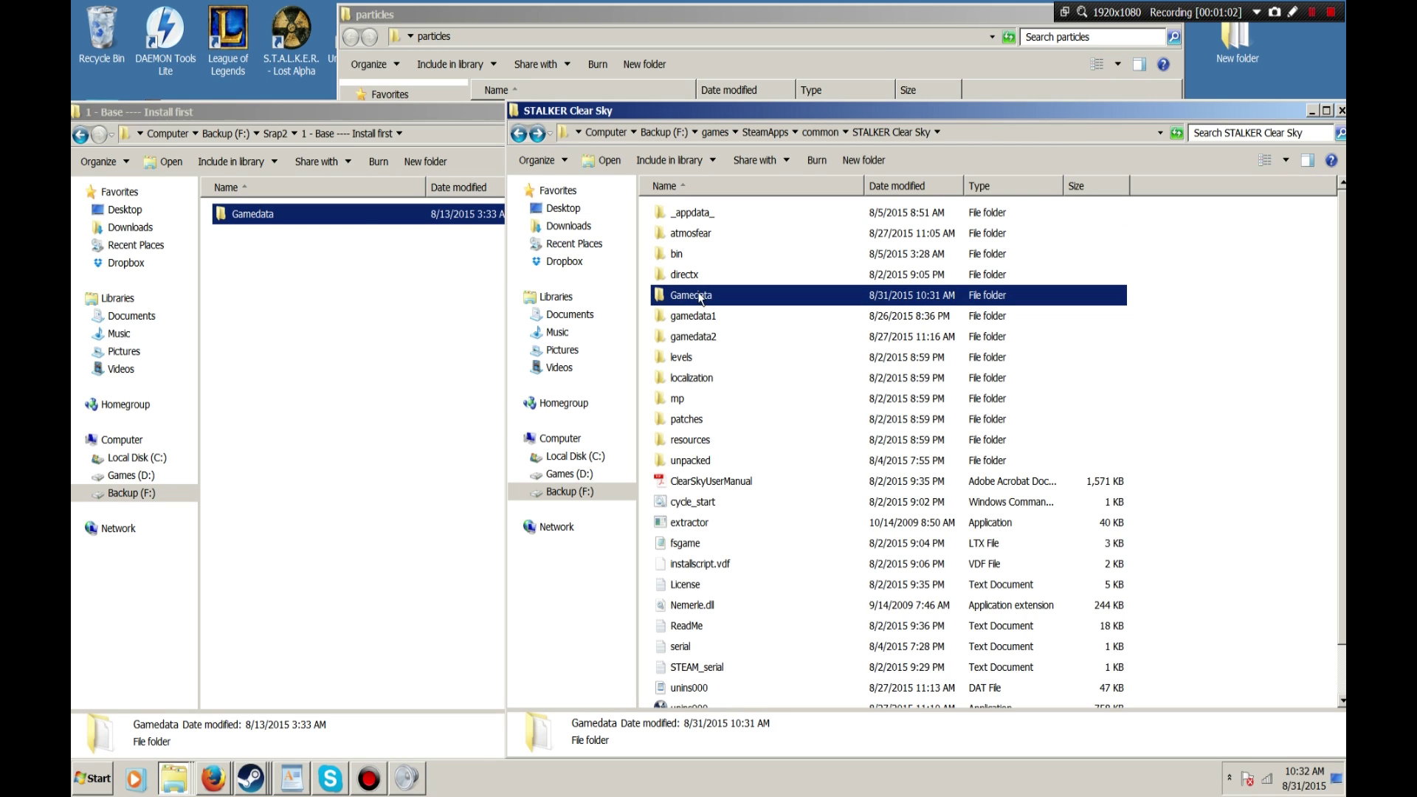
double_click(699, 297)
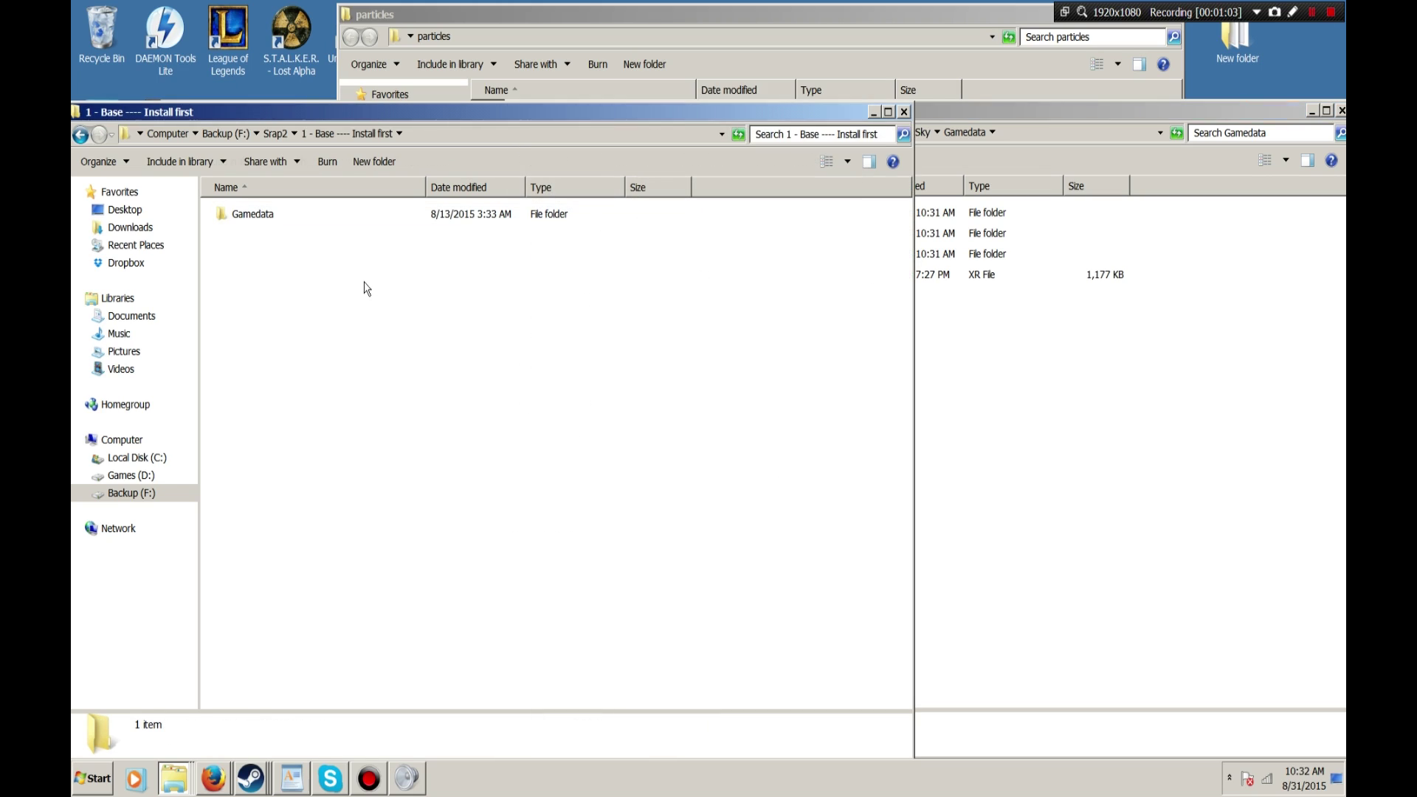
Open the Clear Sky folder inside Srap2's "2 - Game and Options - Install second" folder
click(281, 135)
double_click(308, 234)
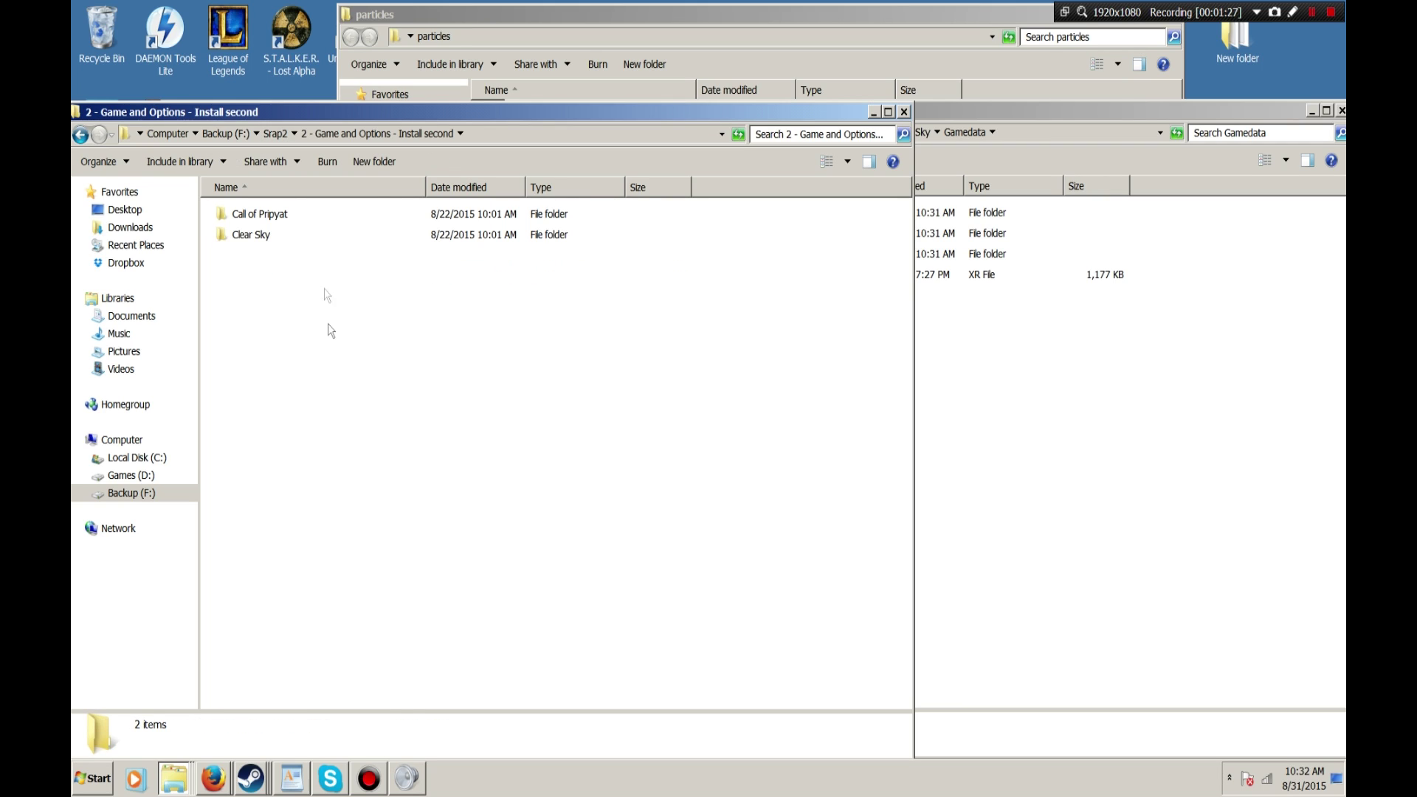
click(965, 374)
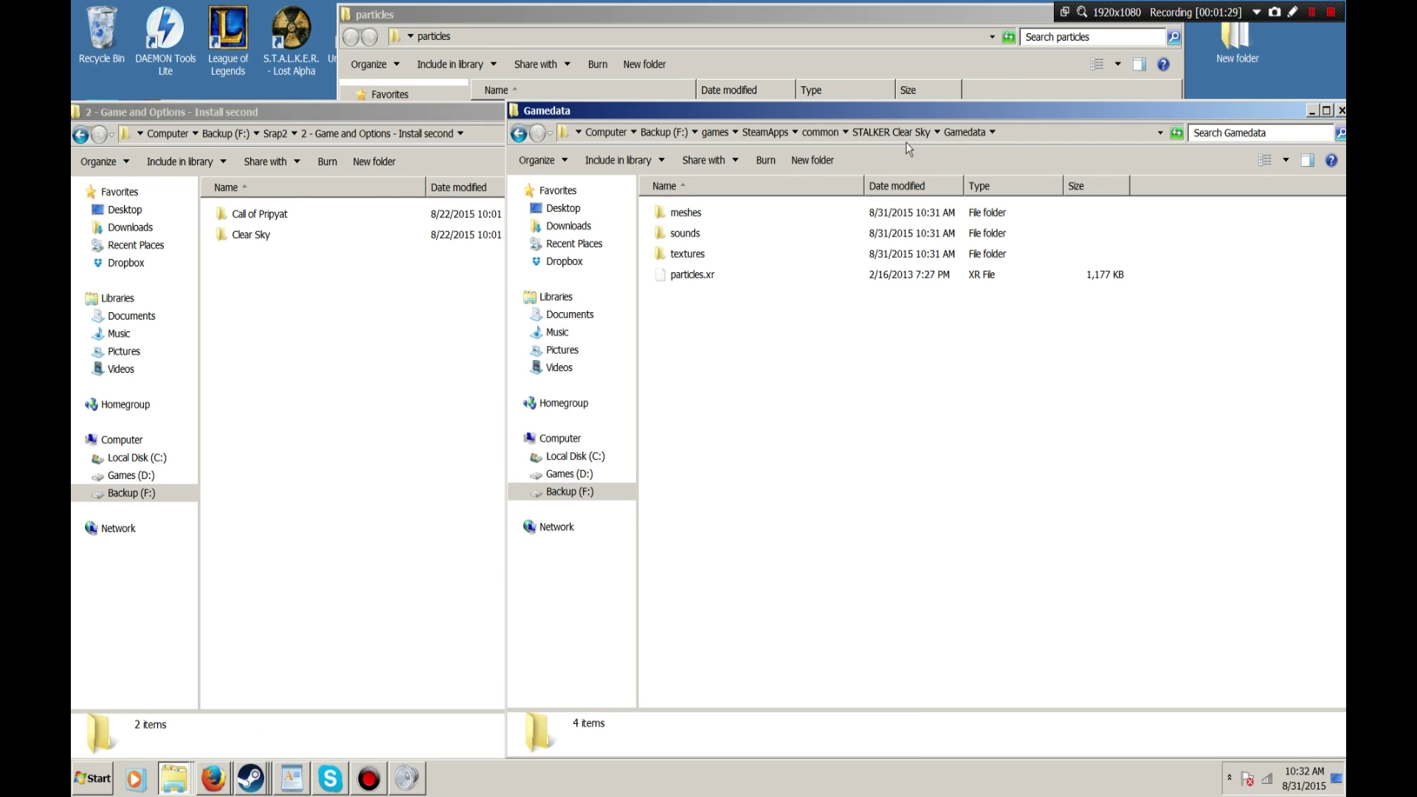
double_click(286, 236)
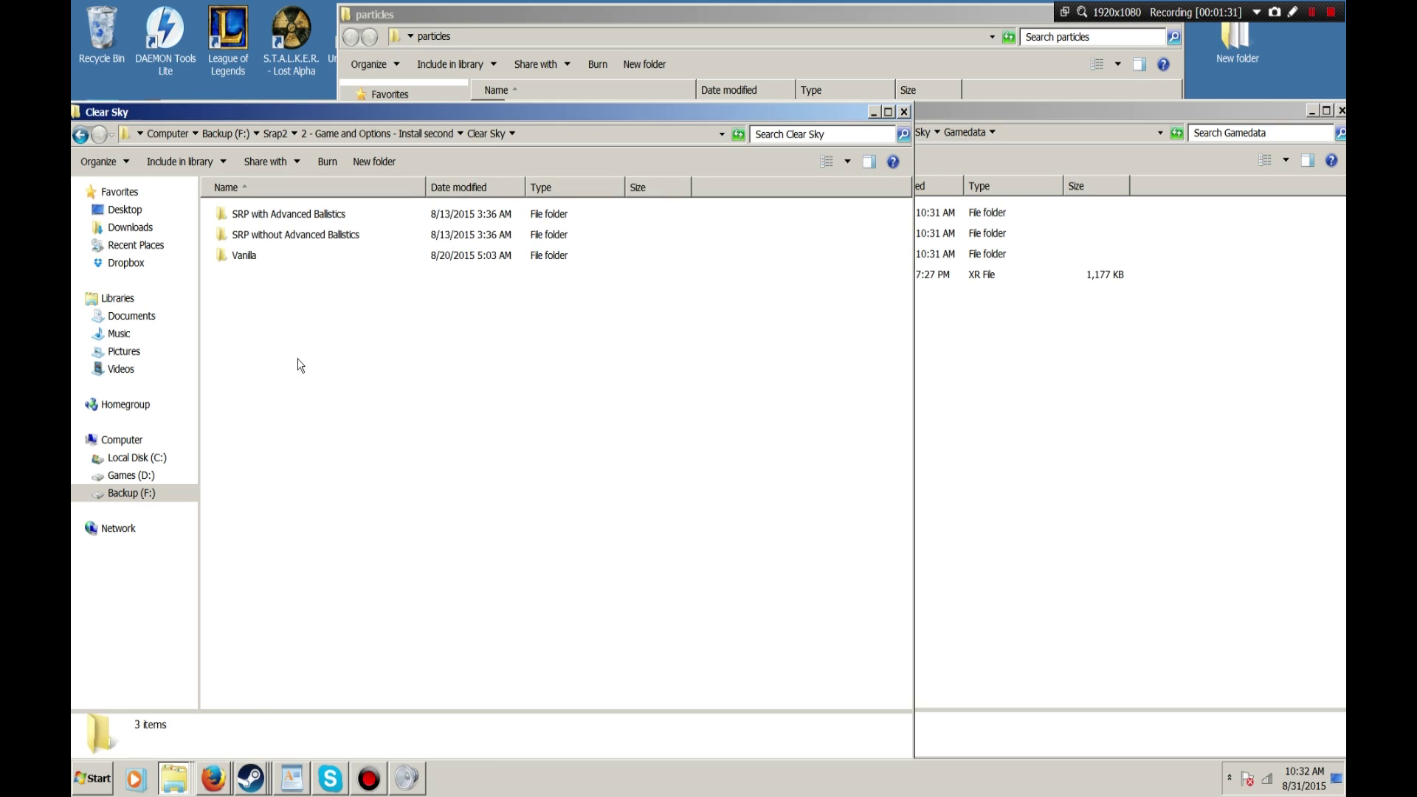
Review the three Clear Sky install options: SRP with Advanced Ballistics, SRP without Advanced Ballistics, and Vanilla
drag(259, 325, 254, 216)
click(302, 402)
drag(260, 365, 255, 217)
click(292, 359)
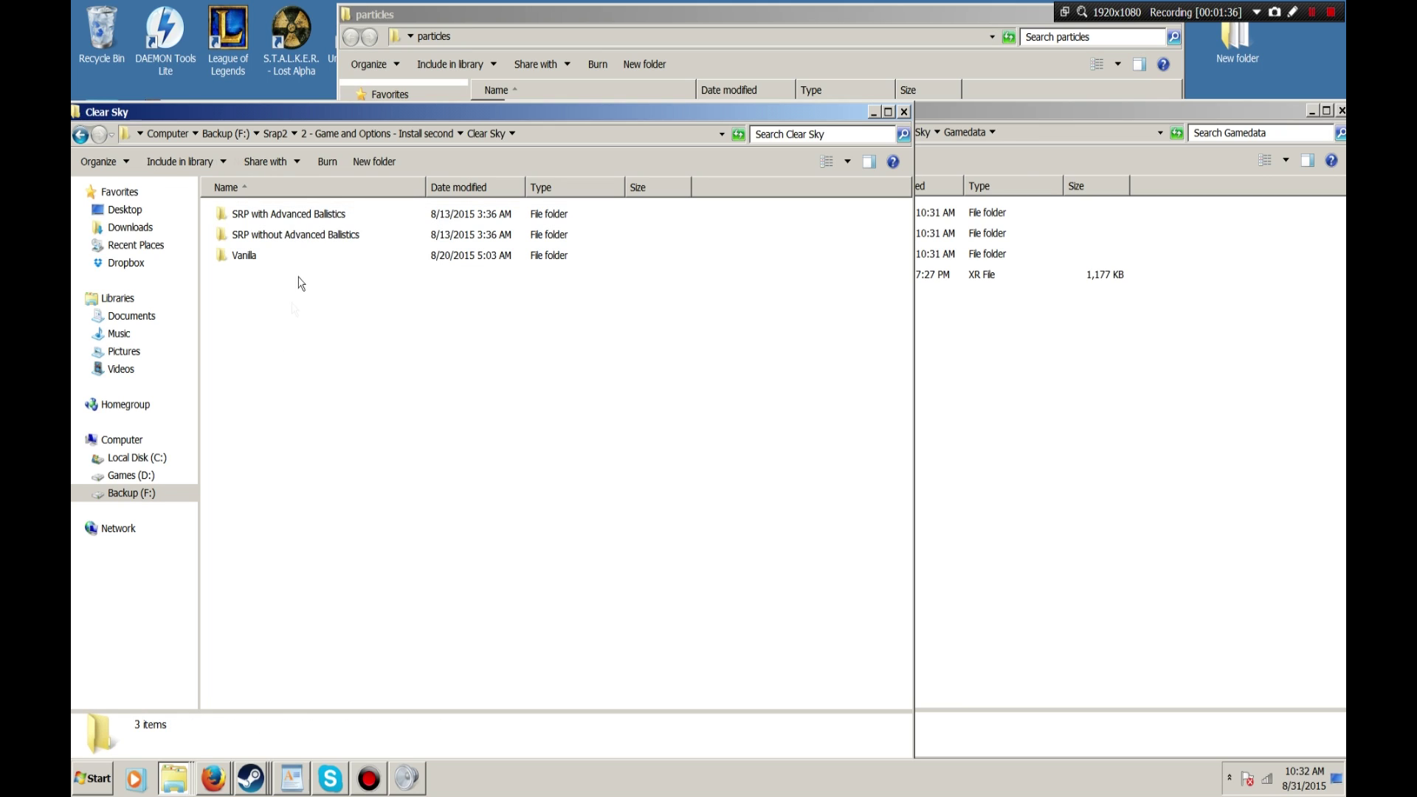
click(284, 214)
click(277, 237)
click(277, 223)
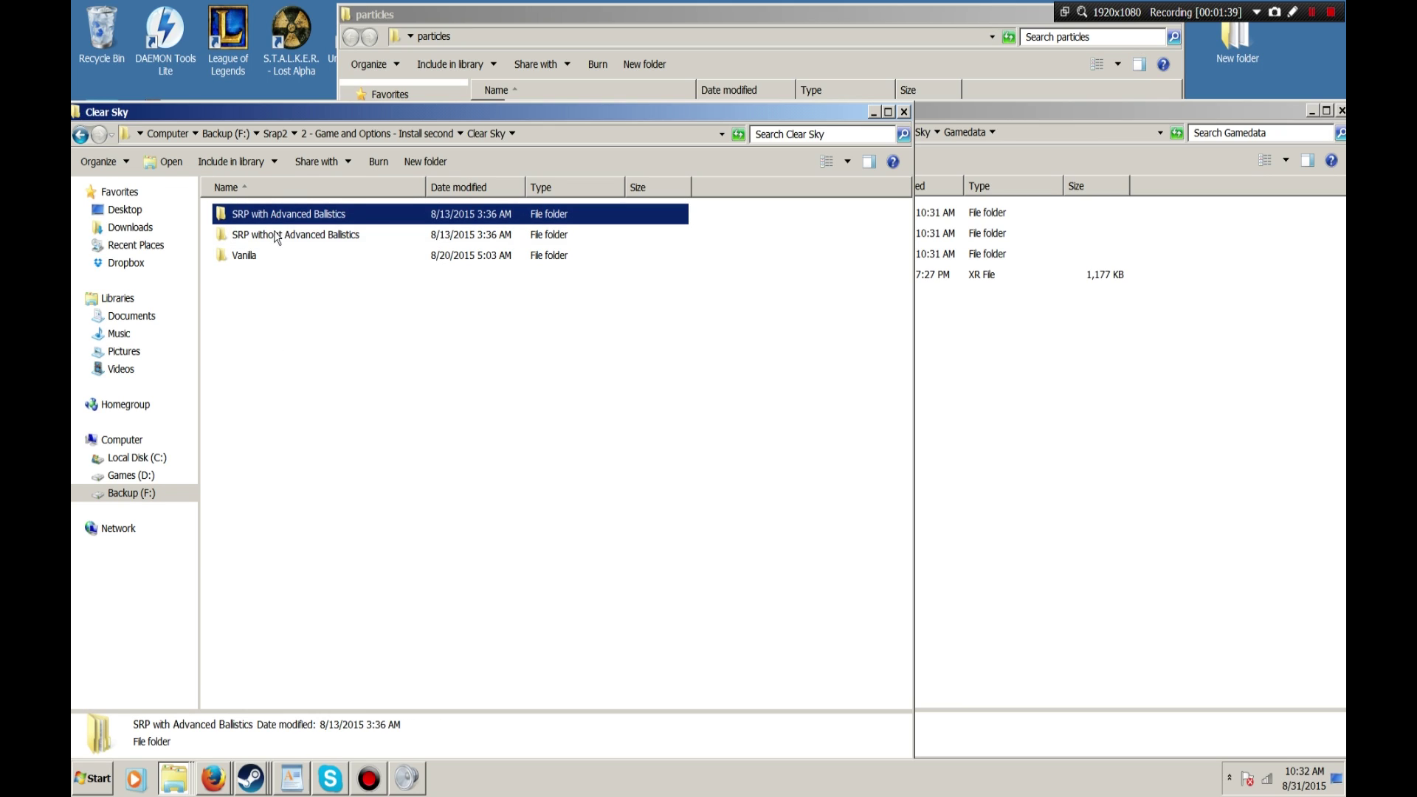
click(276, 228)
click(275, 223)
click(305, 236)
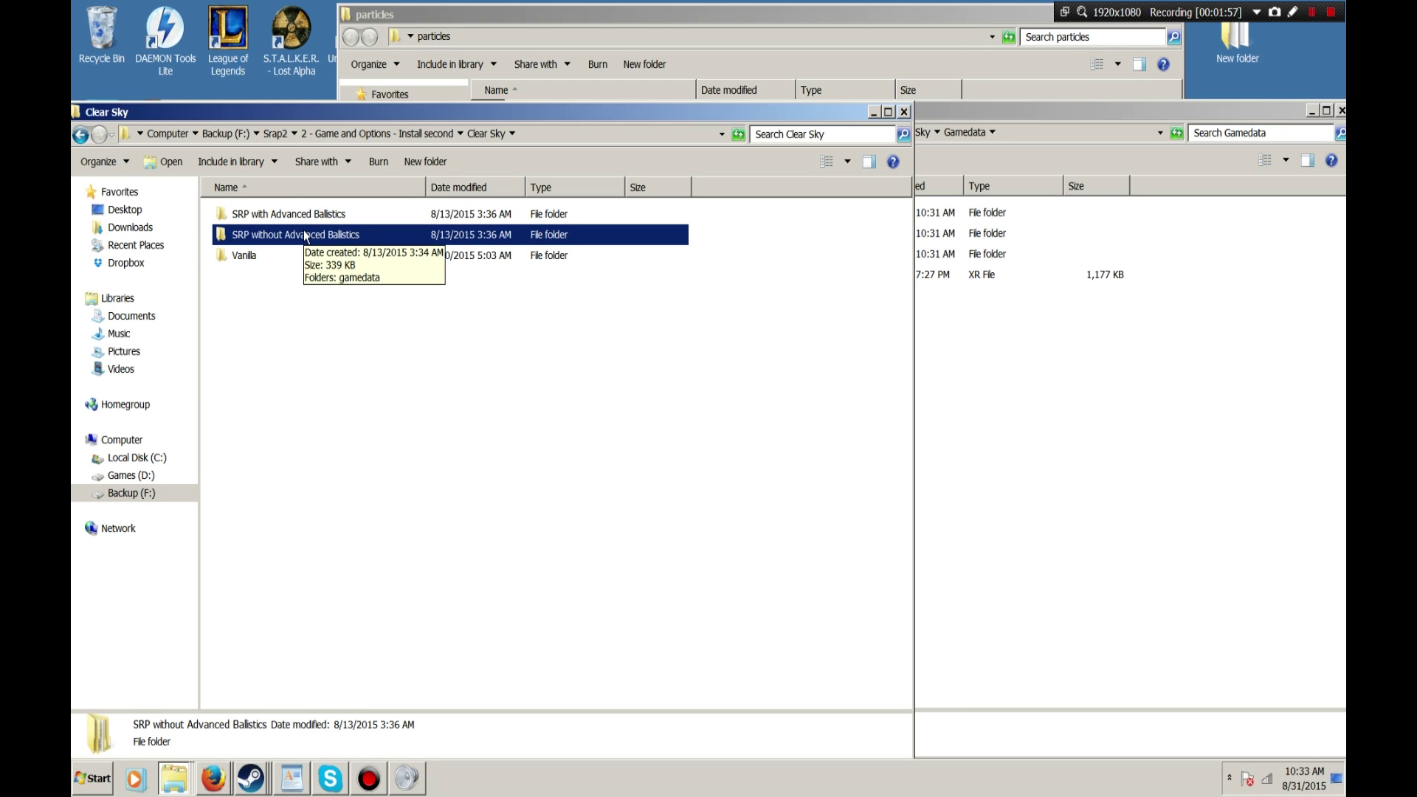
click(275, 257)
click(996, 402)
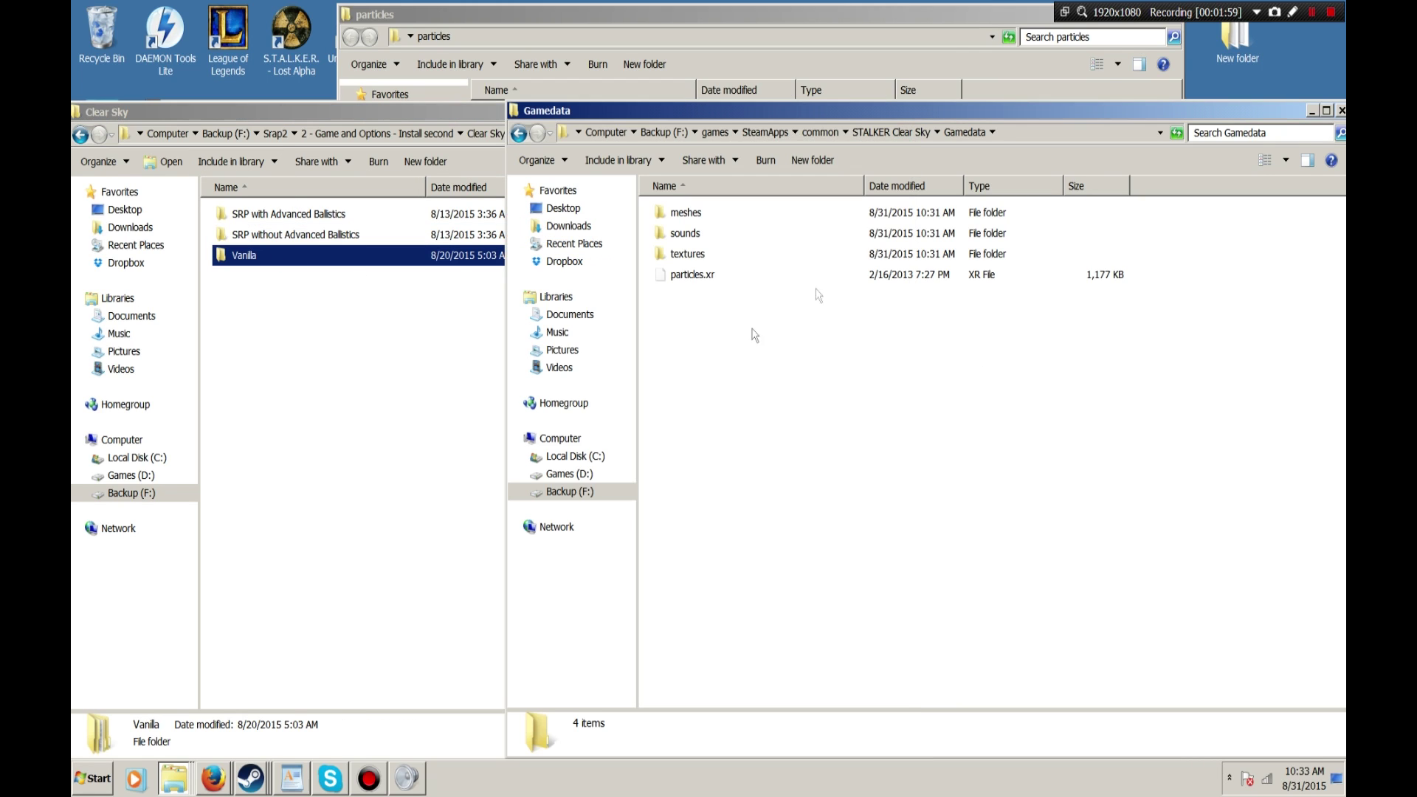
Copy the Vanilla option's gamedata folder into the STALKER Clear Sky folder, merging it with the existing Gamedata folder
double_click(249, 258)
click(244, 218)
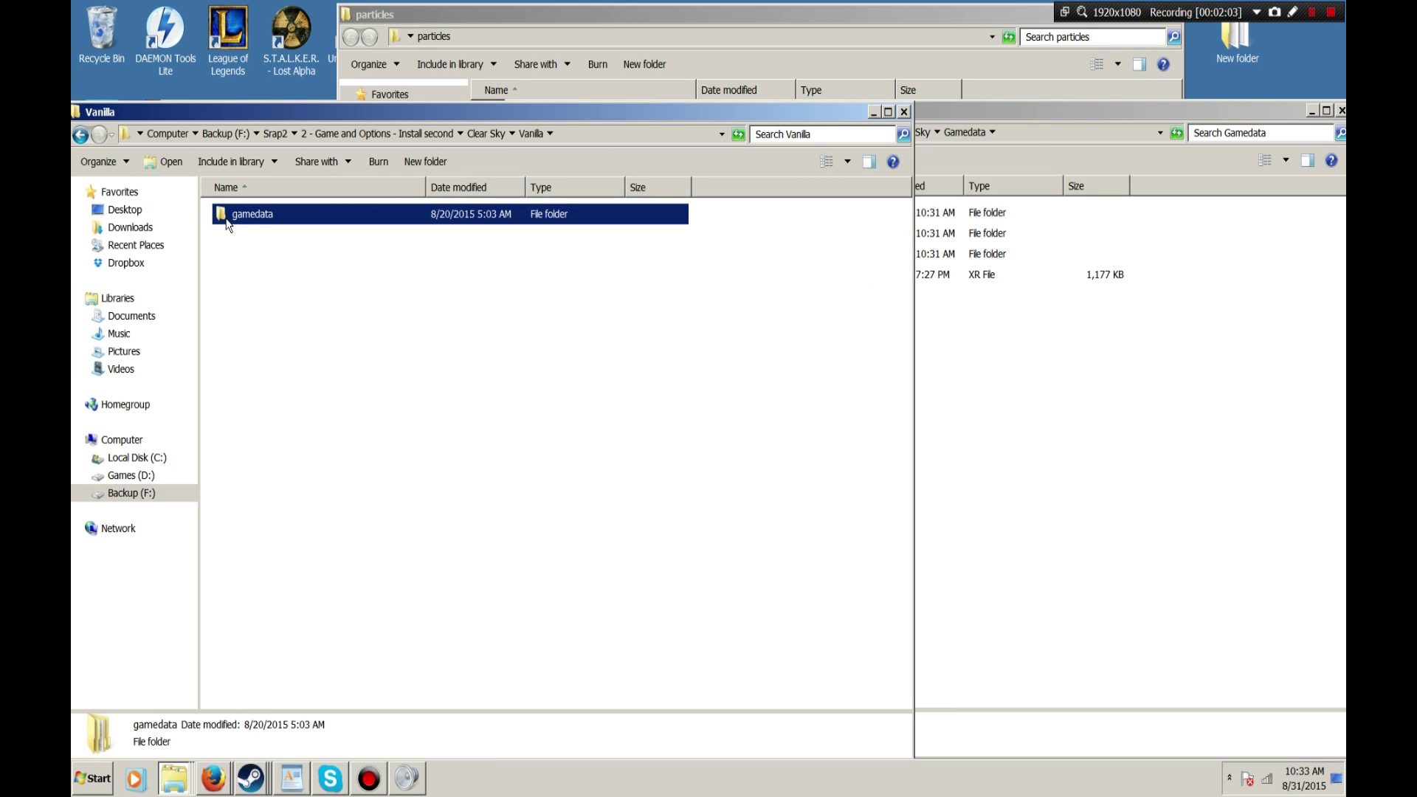
click(961, 334)
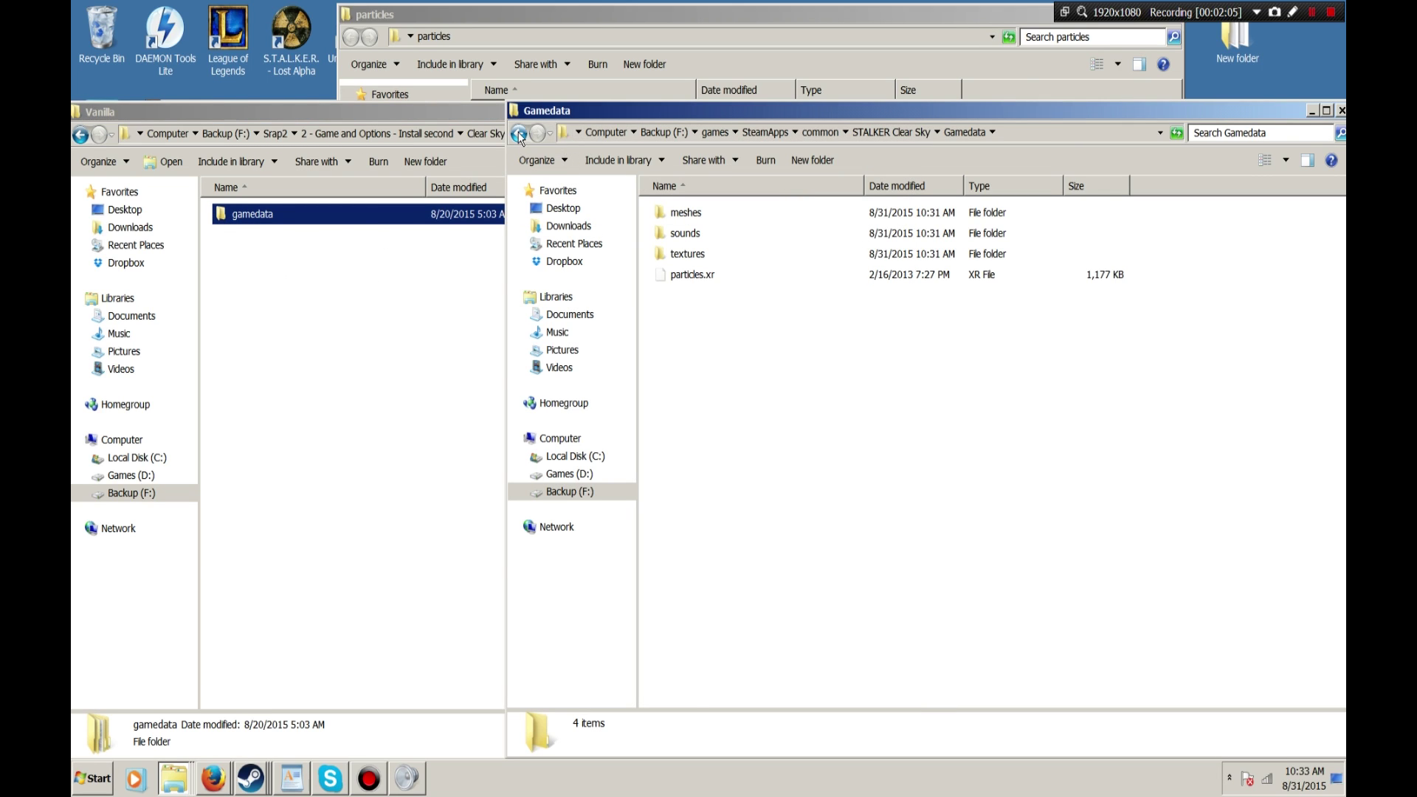
click(519, 134)
click(297, 216)
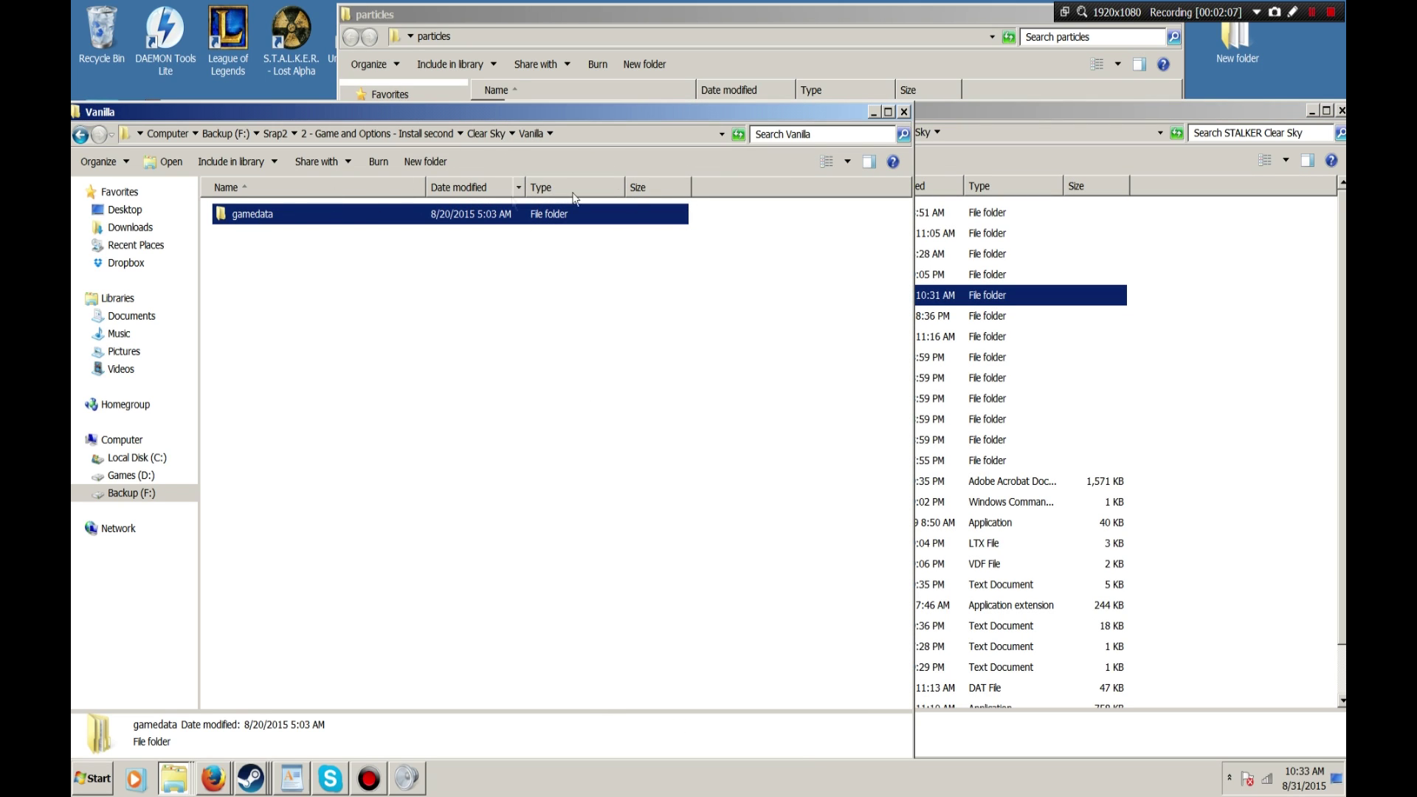
click(1197, 326)
key(ctrl+v)
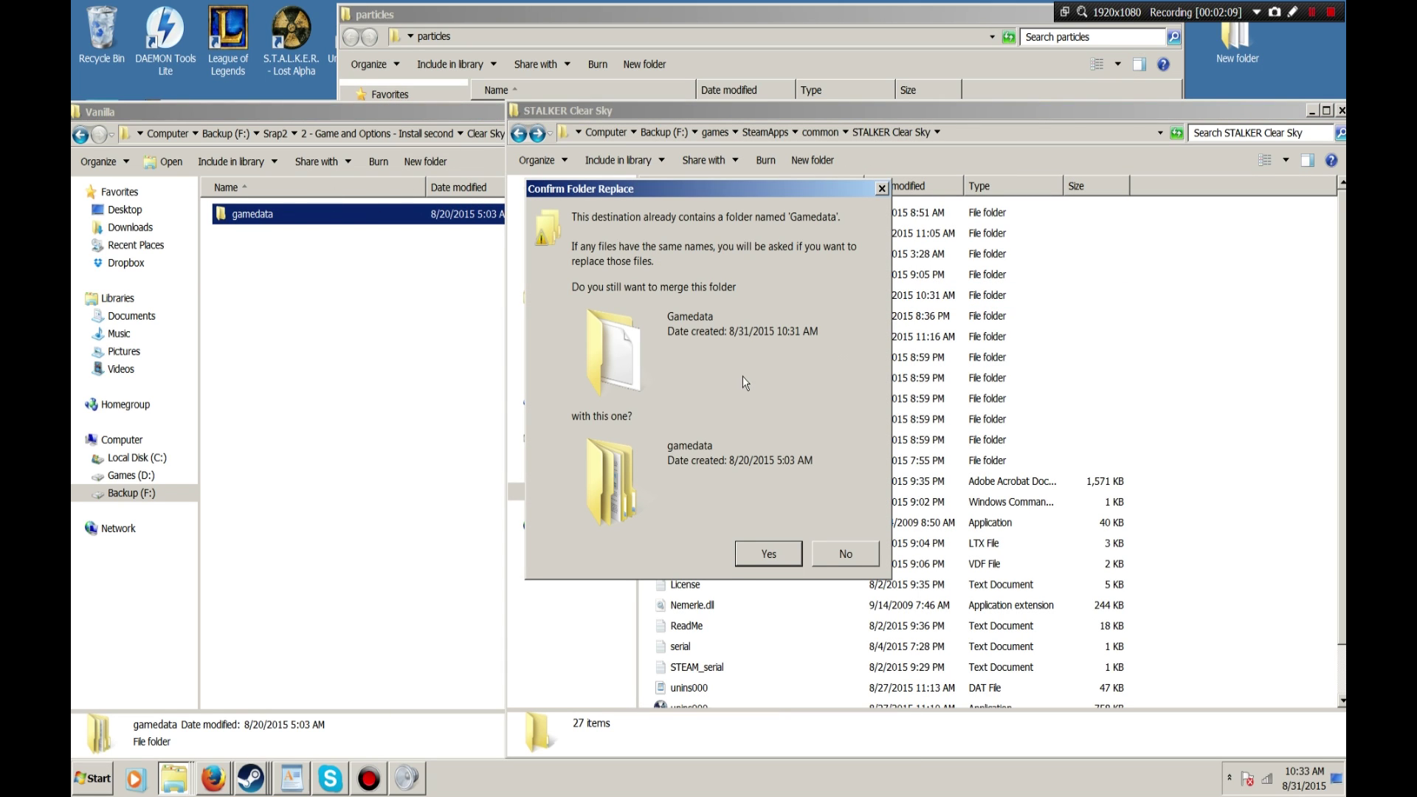
click(769, 553)
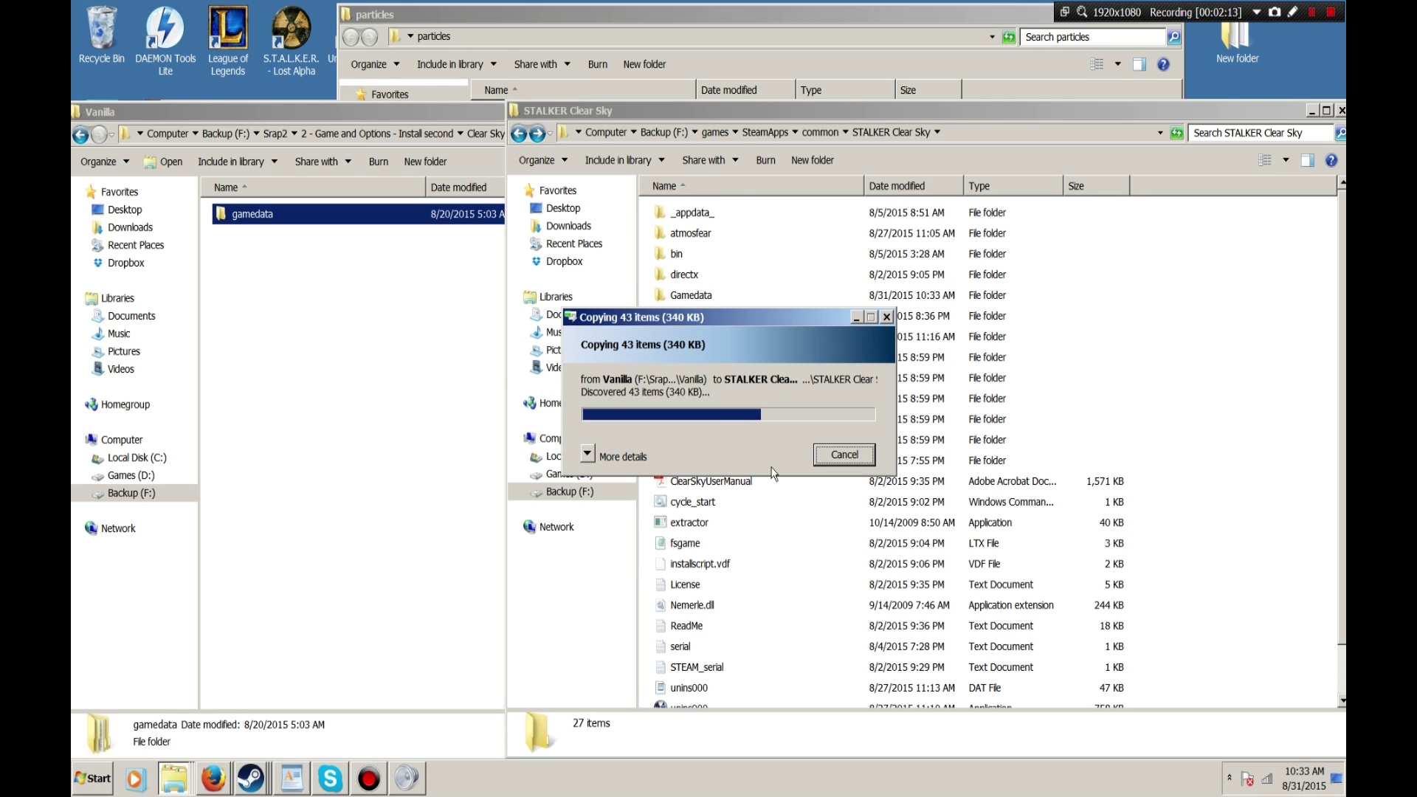
Check the contents of the merged Gamedata folder and return to the STALKER Clear Sky folder
click(706, 301)
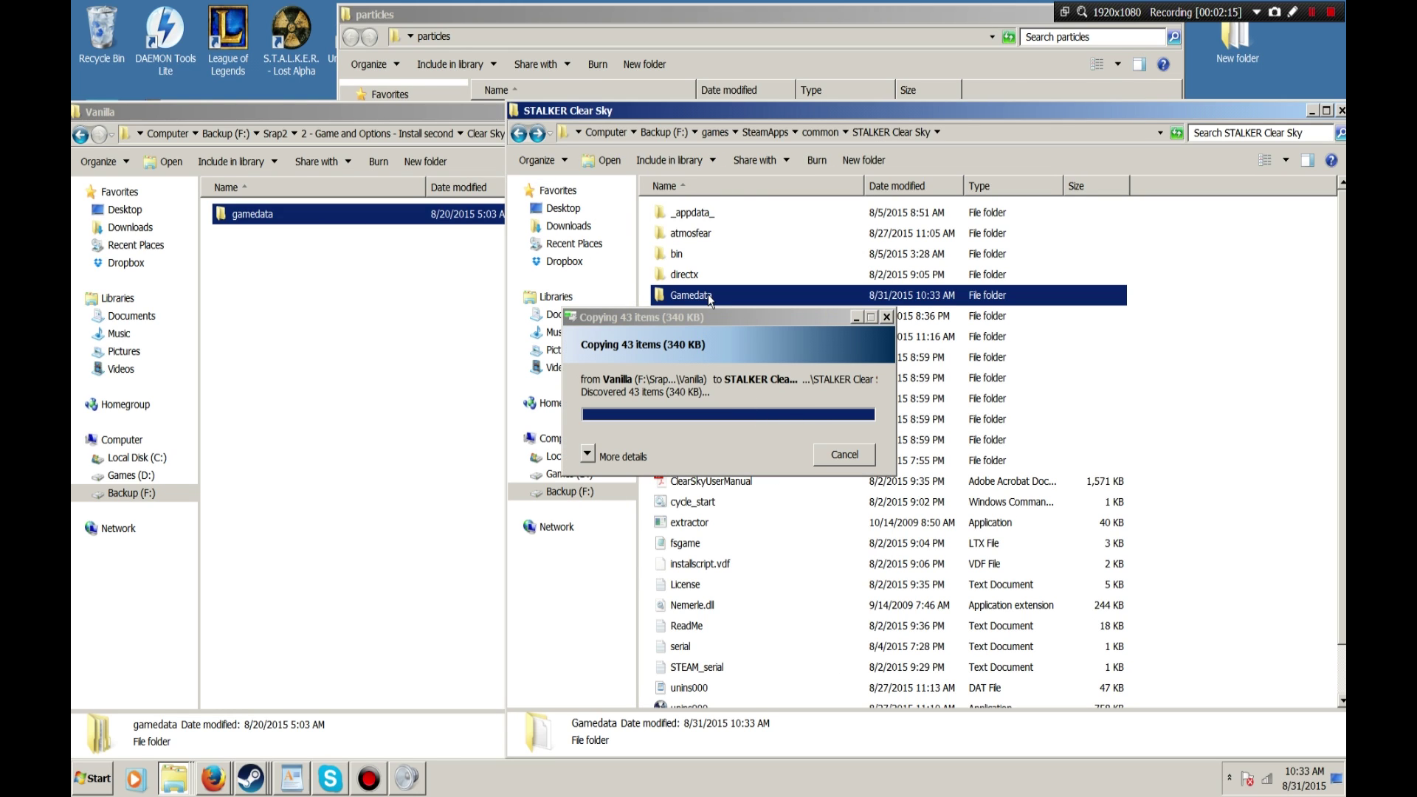
double_click(710, 297)
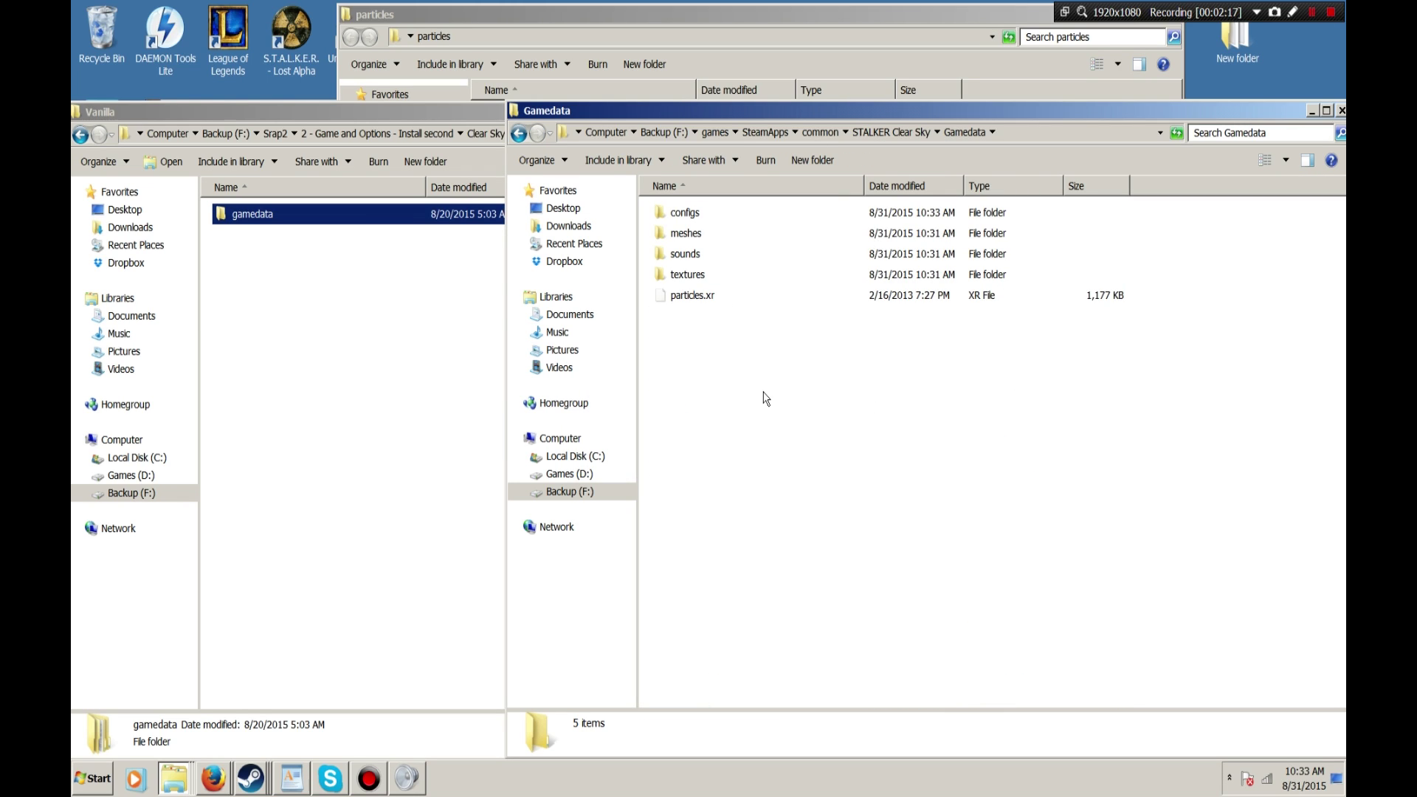
key(BackSpace)
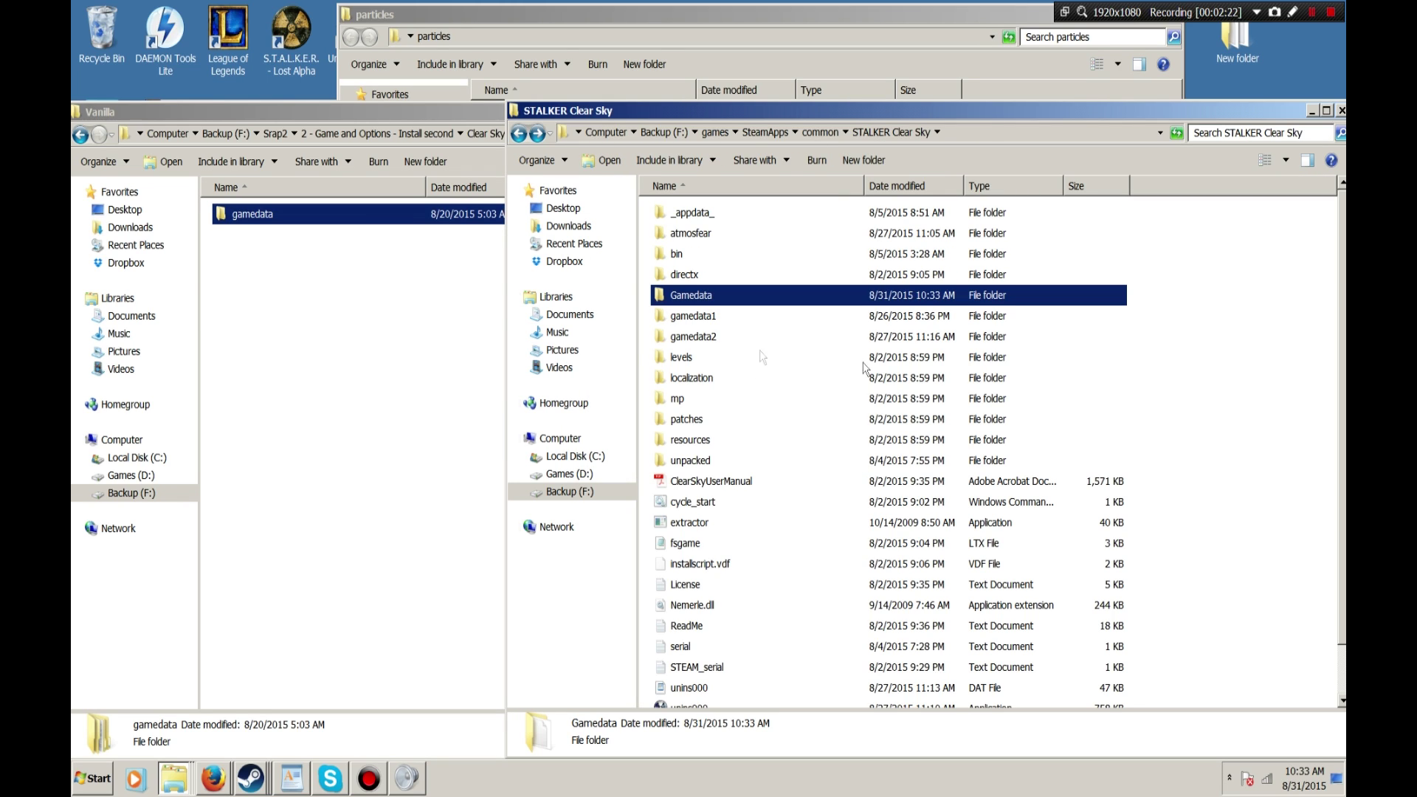
Go from the STALKER Clear Sky folder up to SteamApps and open its common folder
click(348, 375)
click(999, 146)
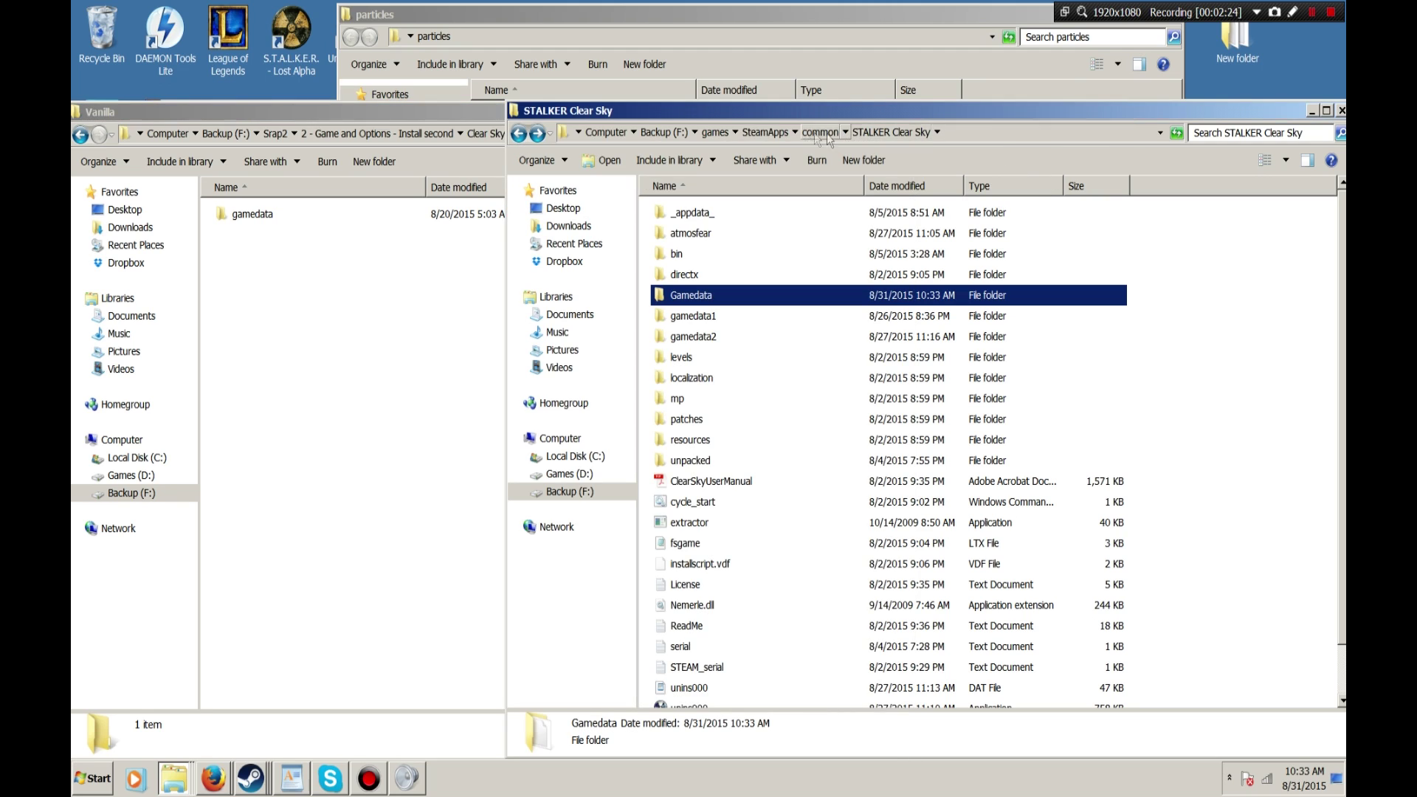
click(764, 131)
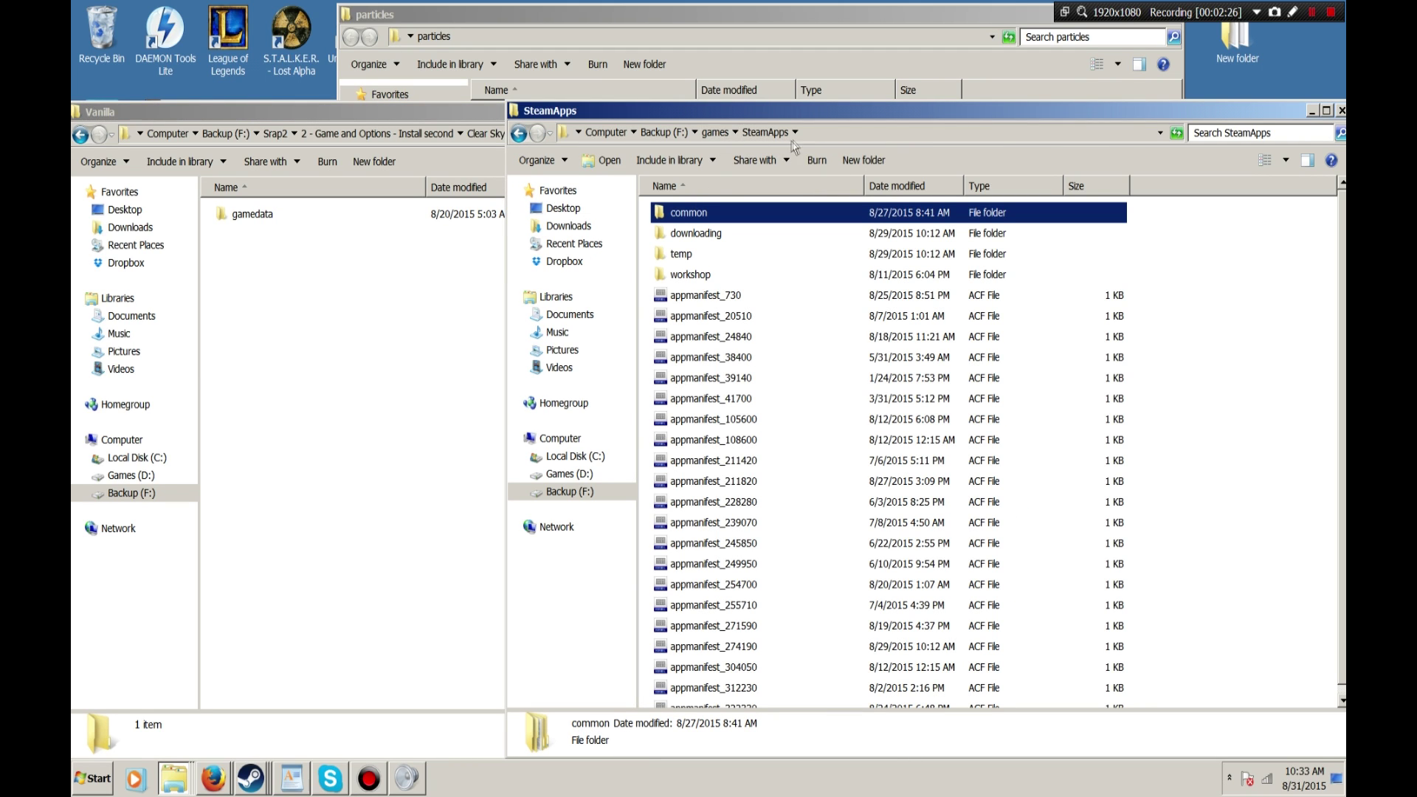
double_click(690, 213)
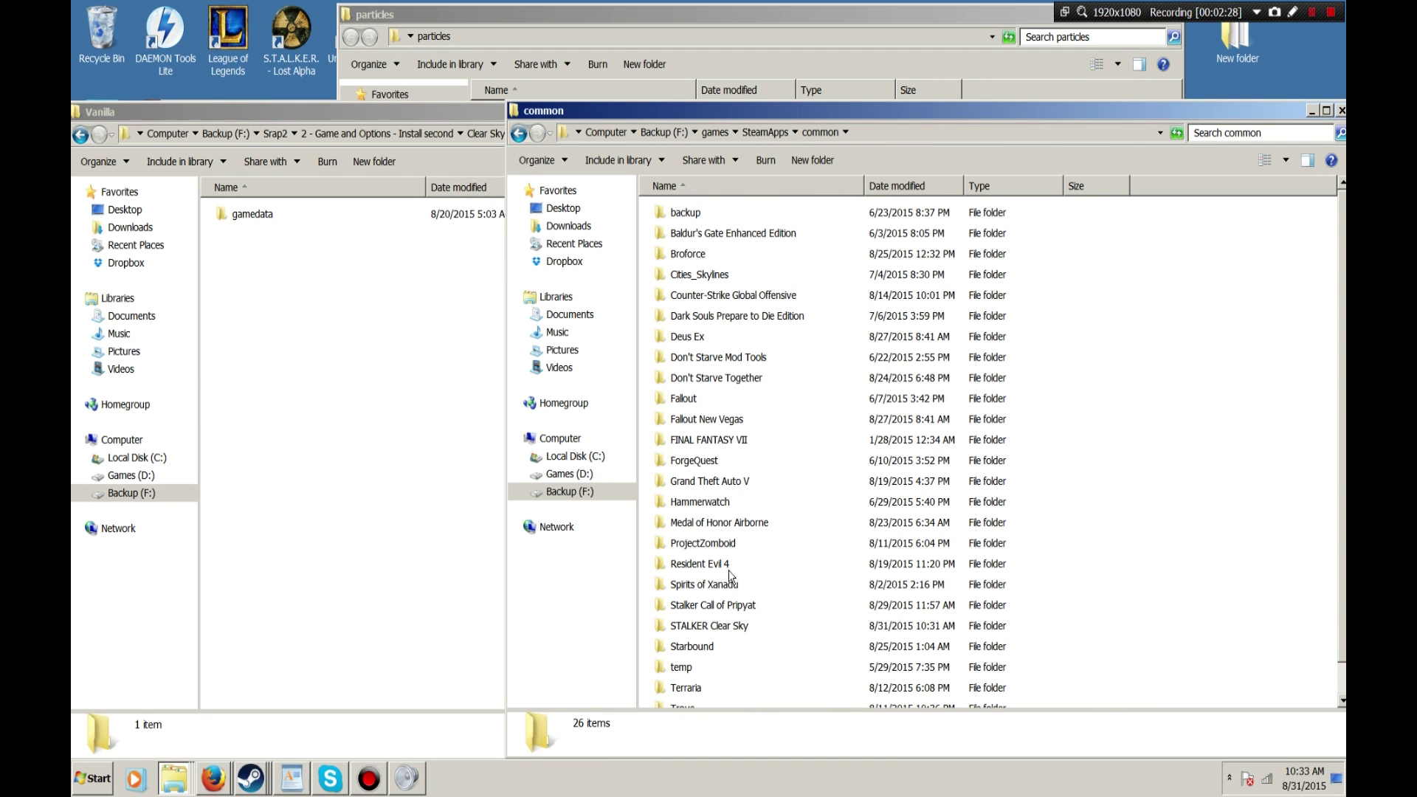
Open the Stalker Call of Pripyat folder inside the Steam common folder
double_click(753, 605)
double_click(707, 234)
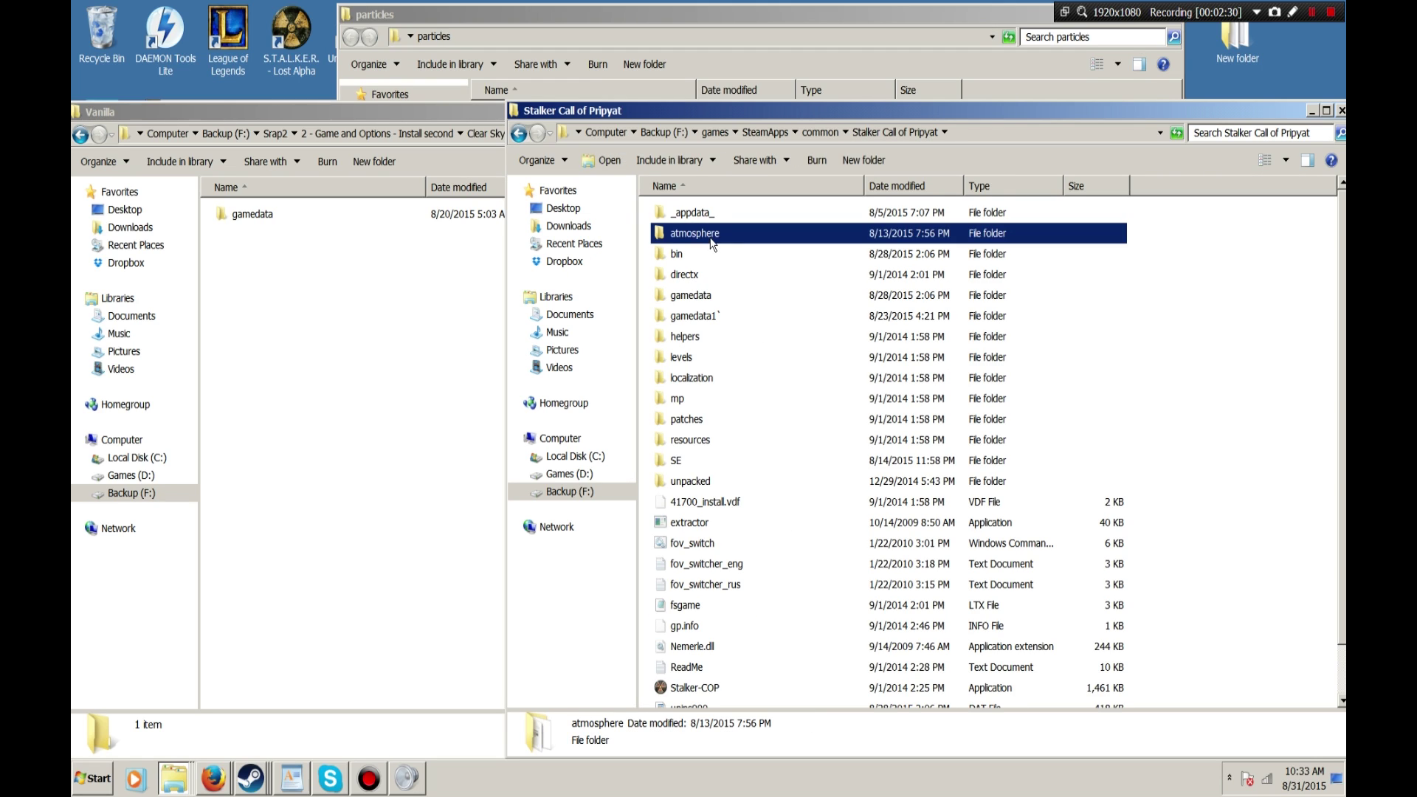
key(BackSpace)
Open the Atmosfear 3 compatibility patch for SRAP folder within Srap2's Call of Pripyat options and select particles.xr
click(339, 400)
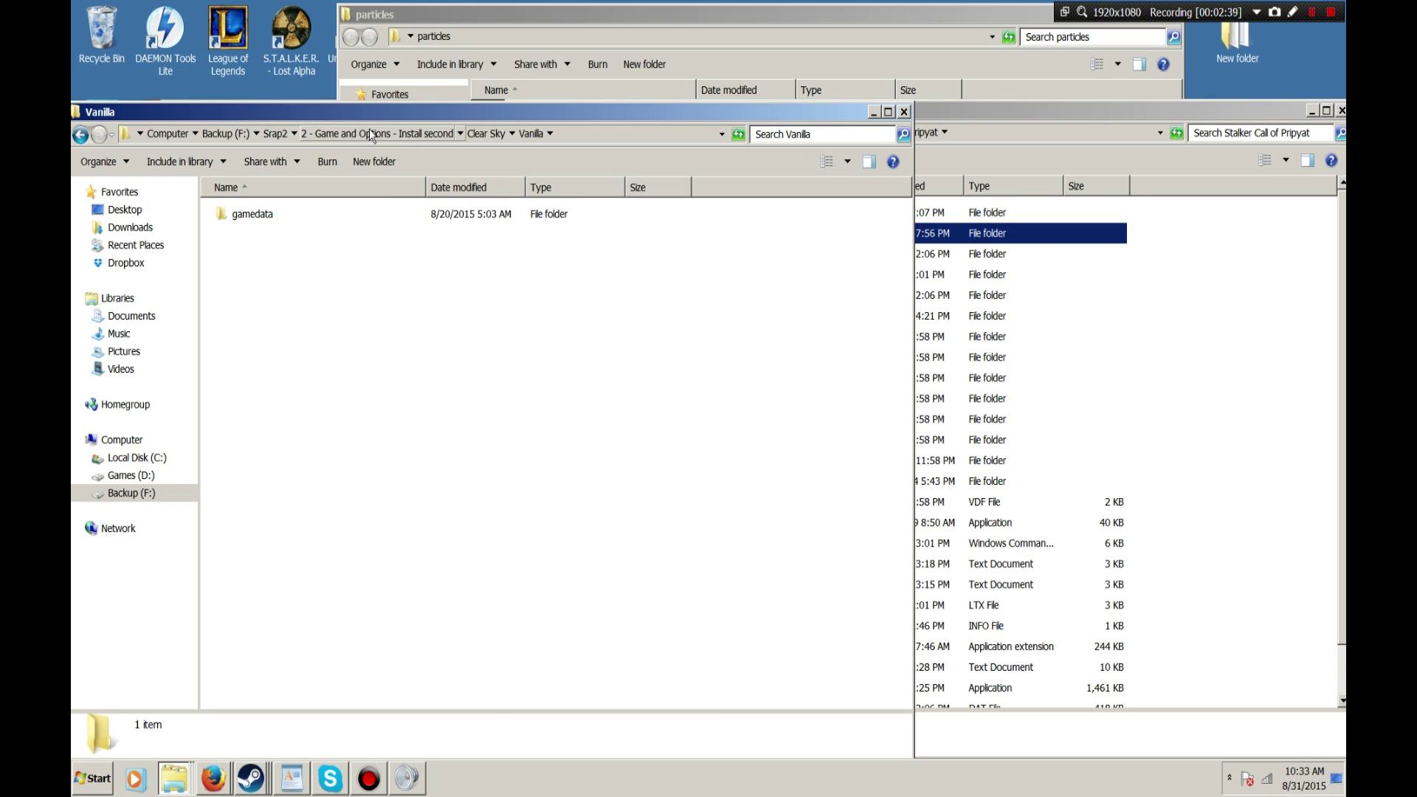
click(275, 134)
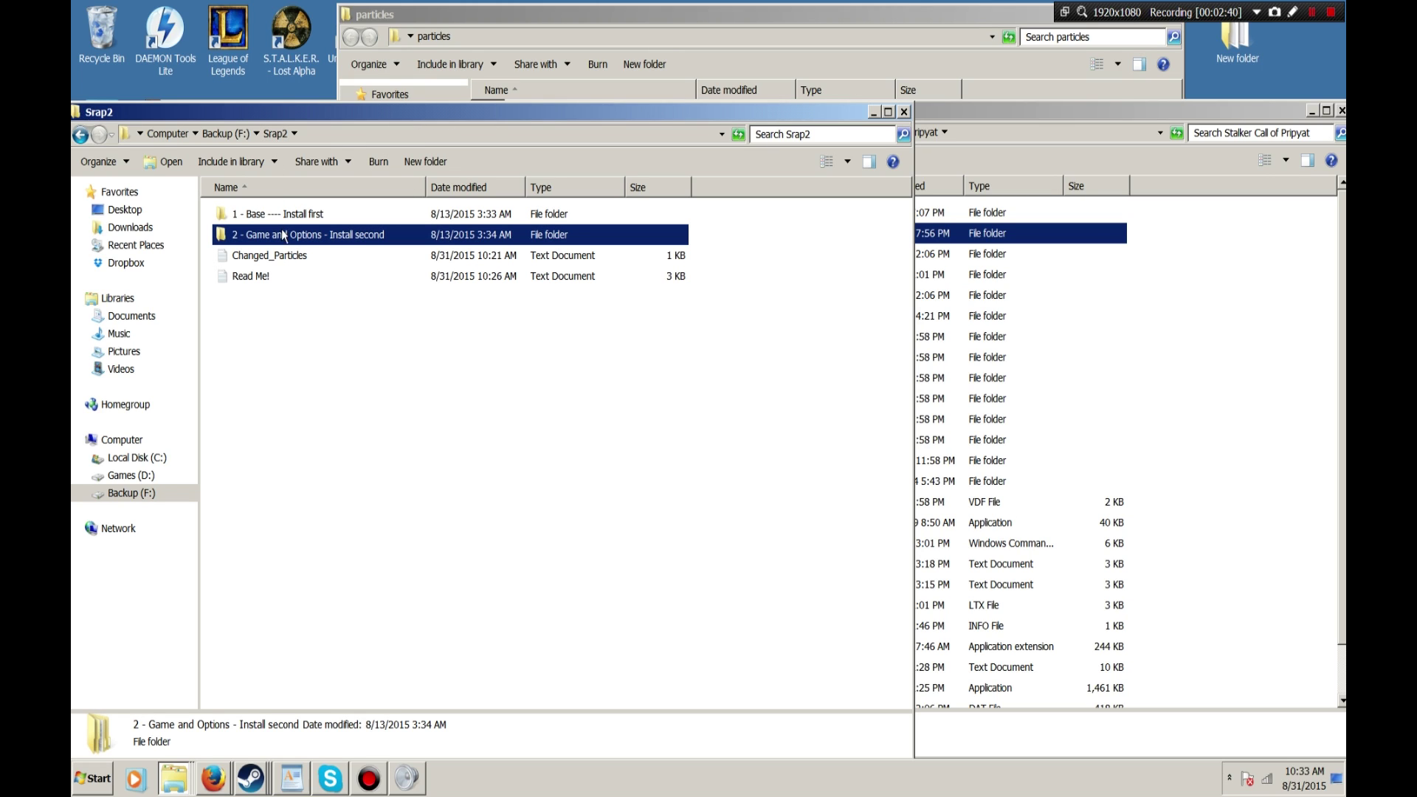
double_click(293, 238)
double_click(288, 215)
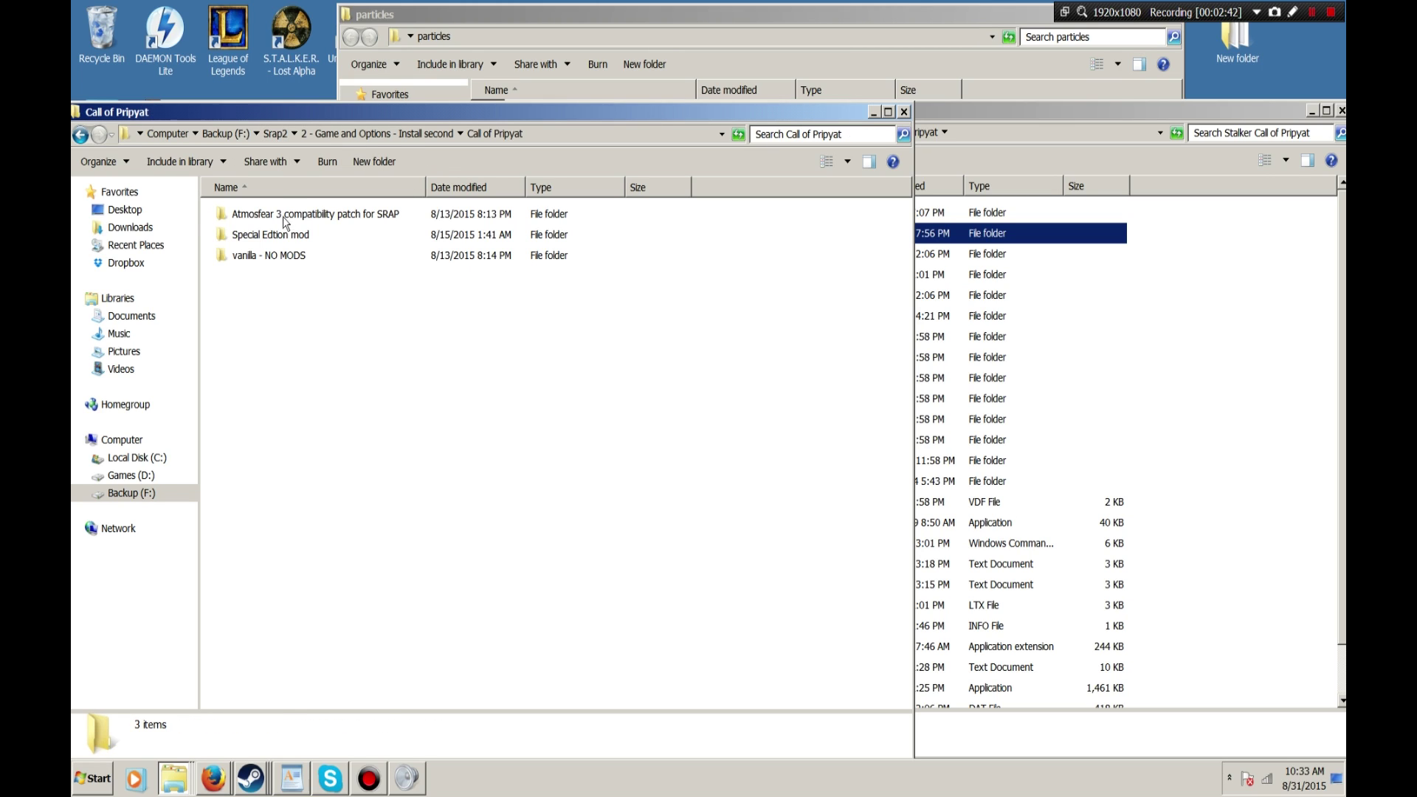
double_click(381, 215)
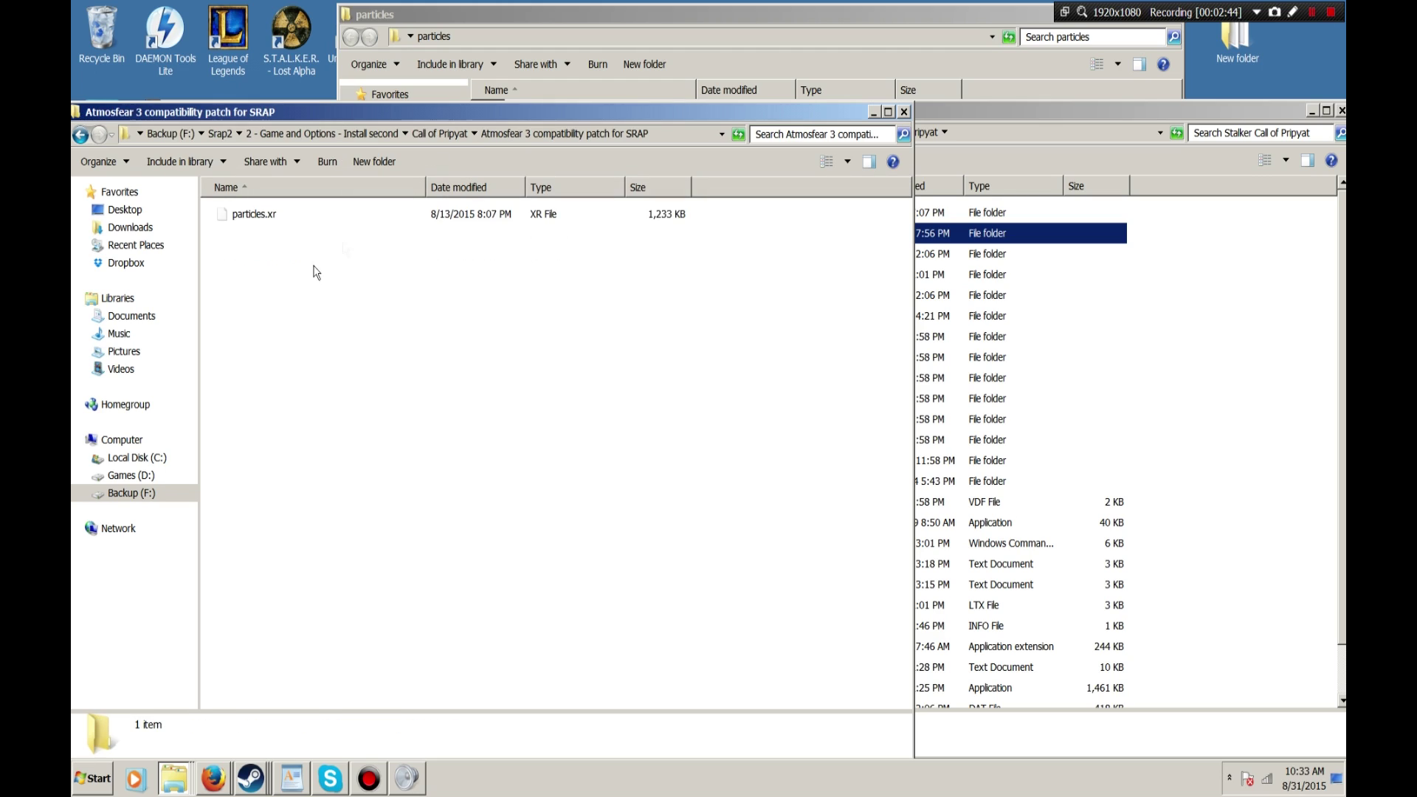
click(272, 215)
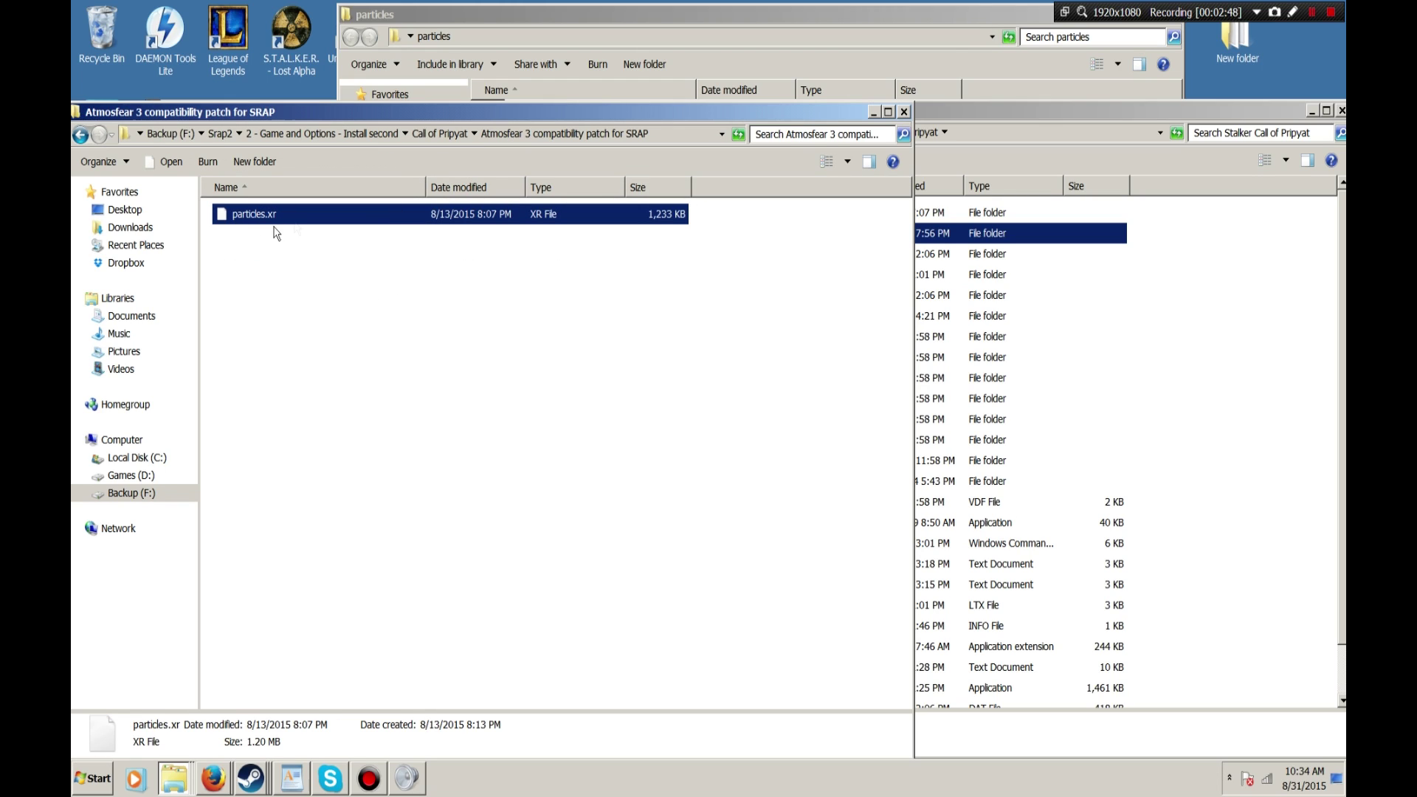
Open the gamedata folder of the Stalker Call of Pripyat installation and locate its particles.xr file
click(1098, 379)
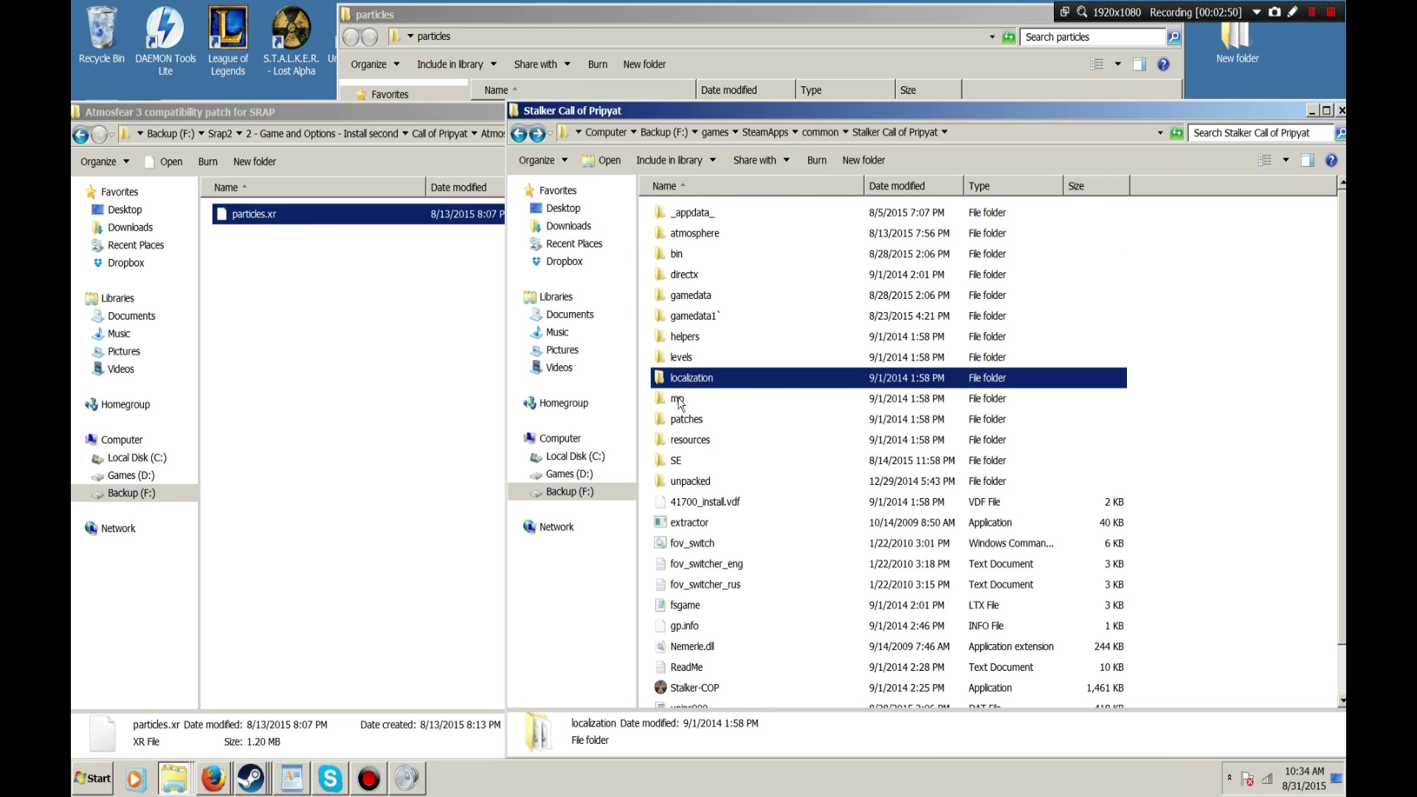
double_click(722, 296)
click(699, 335)
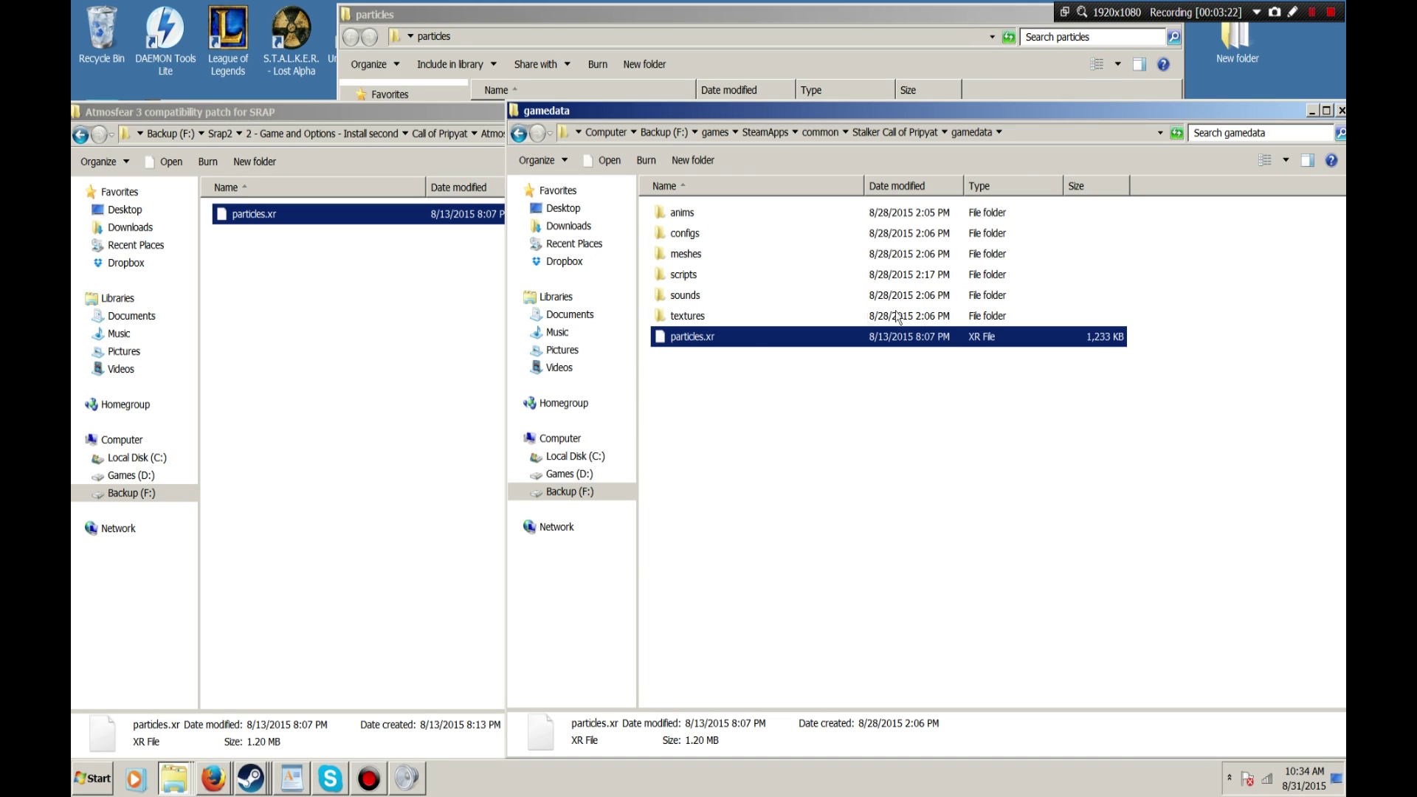
Return from the compatibility patch folder through the Call of Pripyat options to the Srap2 folder
click(266, 243)
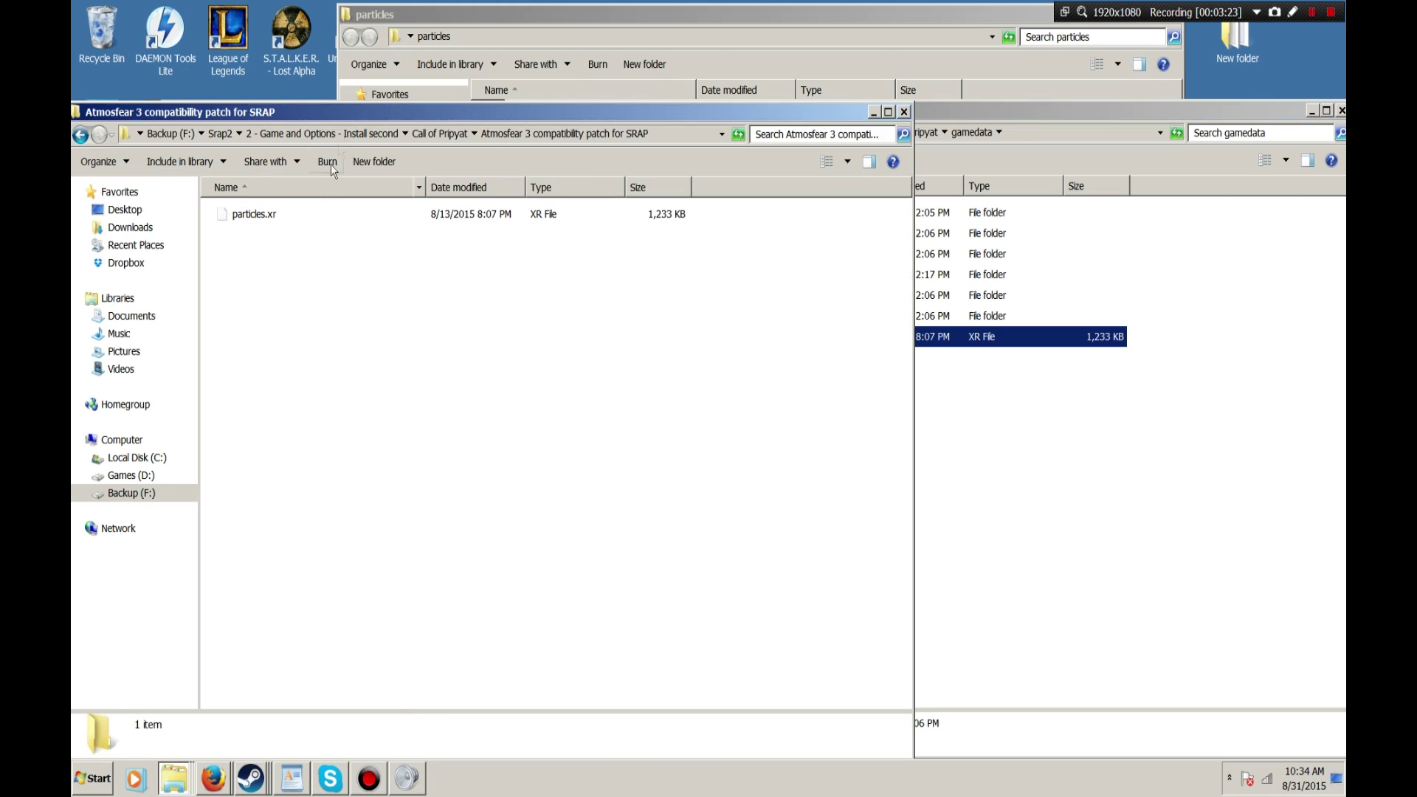
click(440, 135)
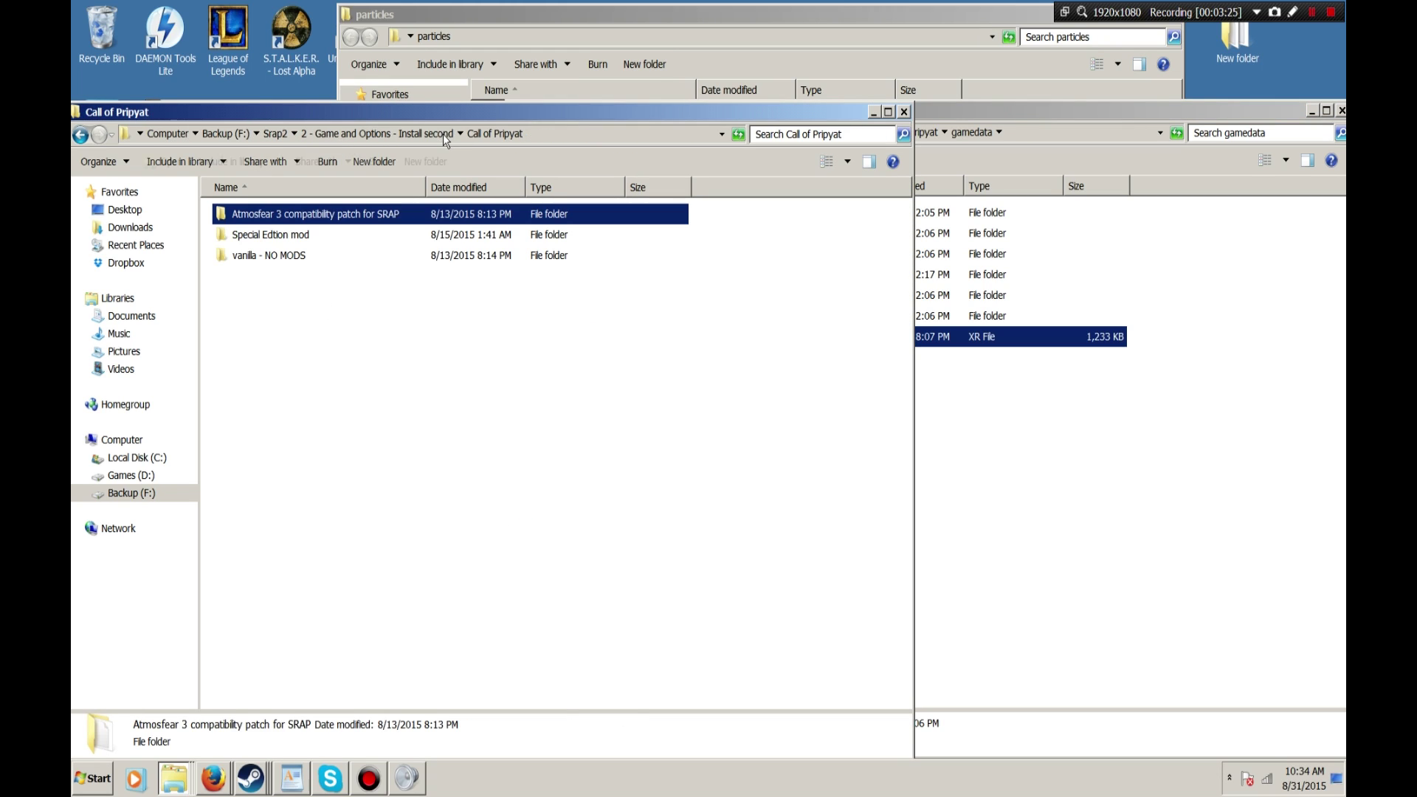
click(293, 243)
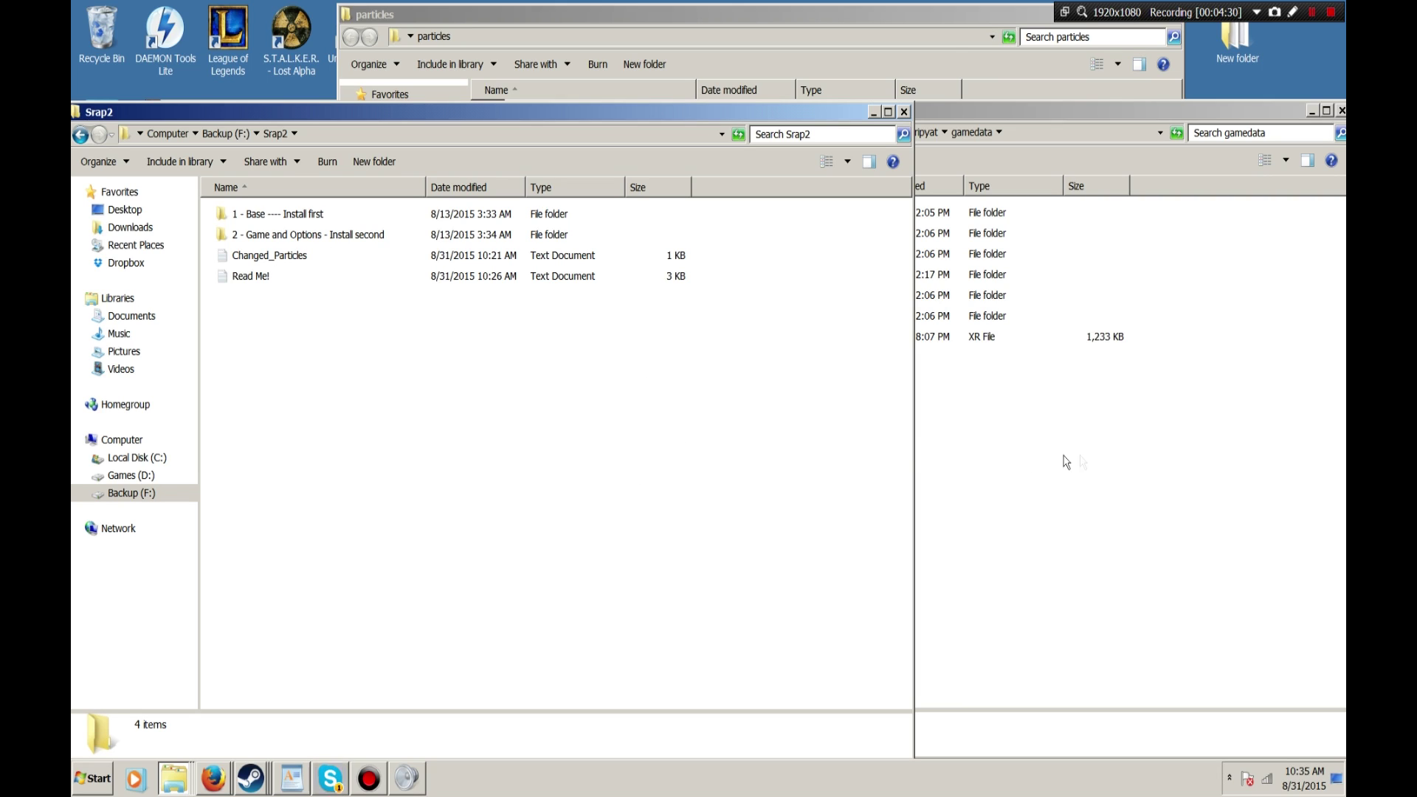
click(1103, 456)
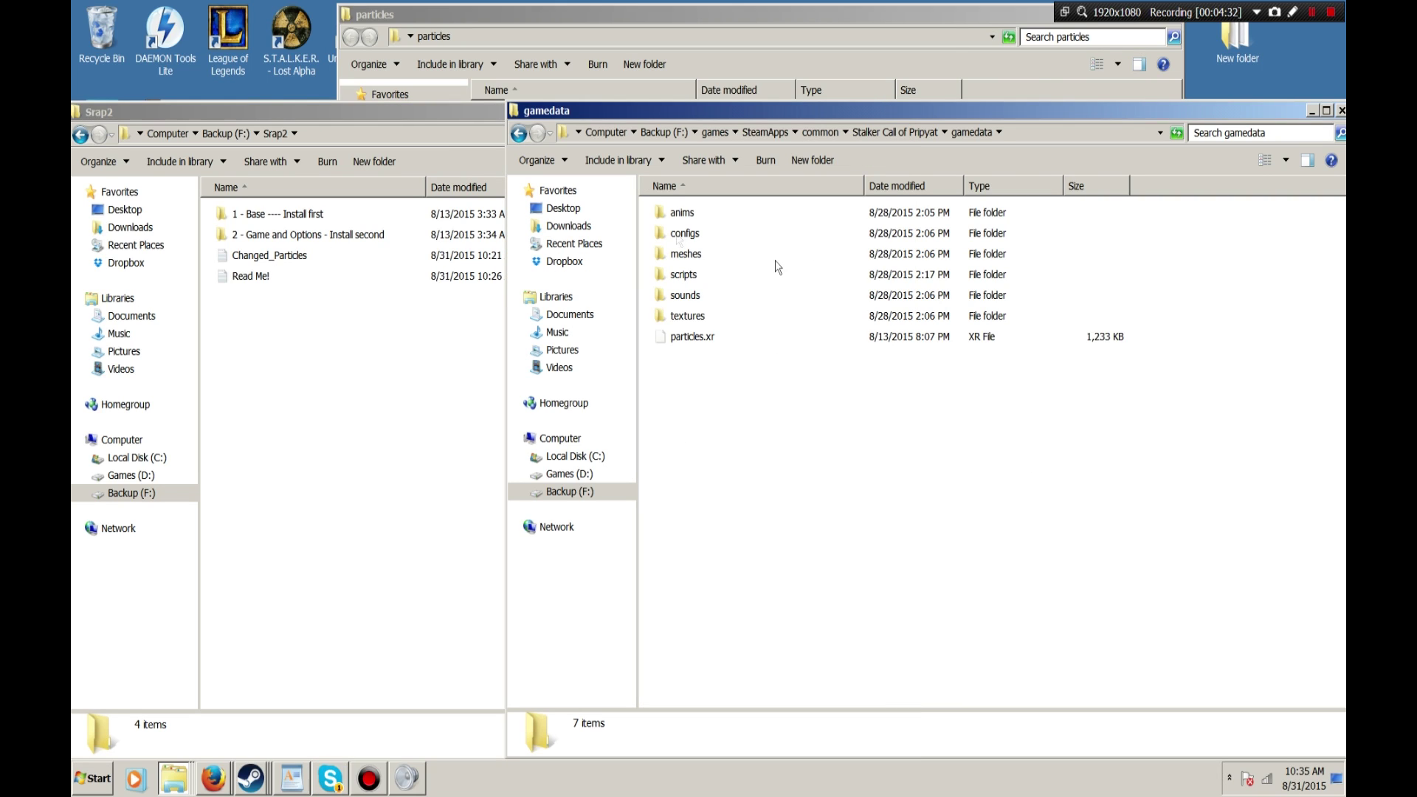
click(472, 310)
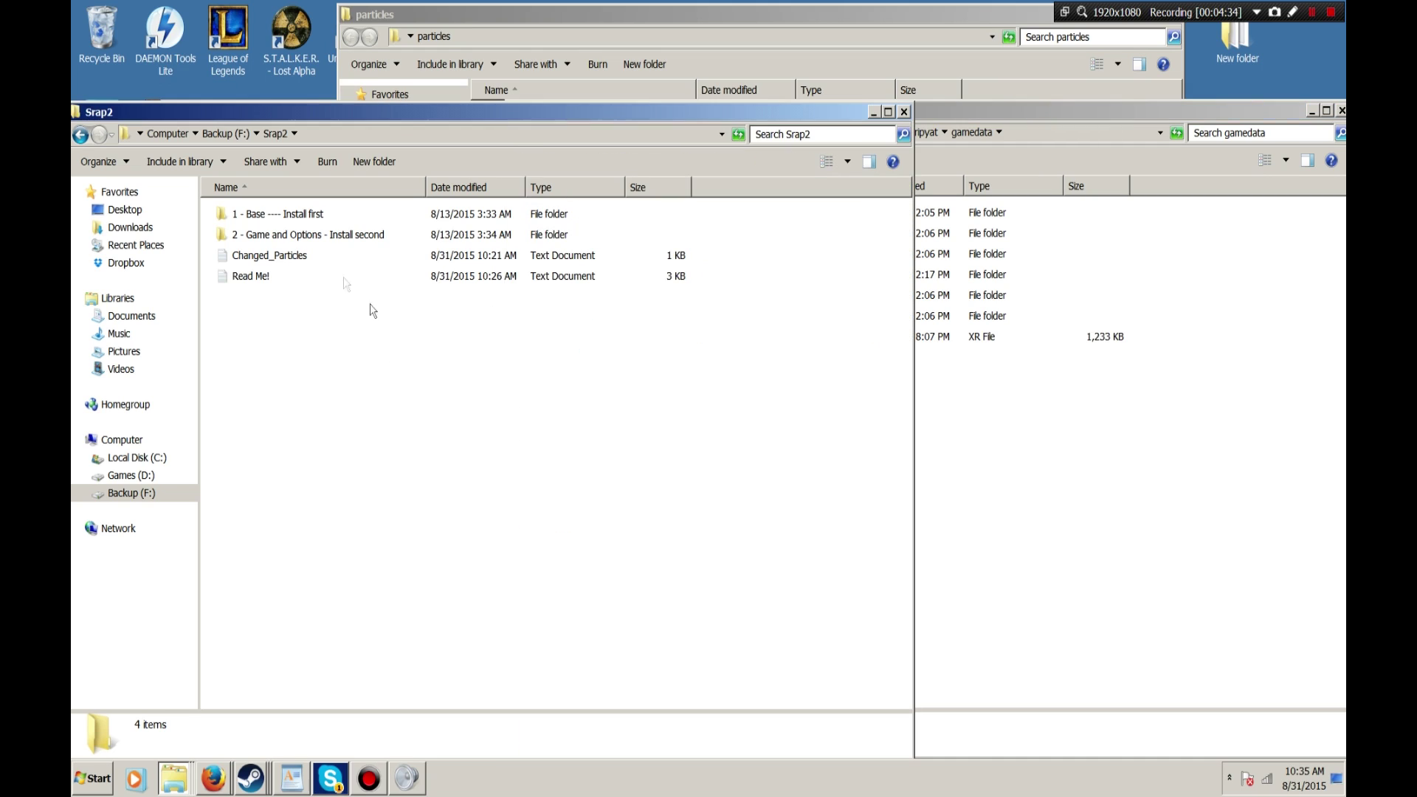
Open the w_ak74 file from the weapons configs in the Clear Sky Vanilla option's gamedata folder
double_click(325, 235)
double_click(255, 235)
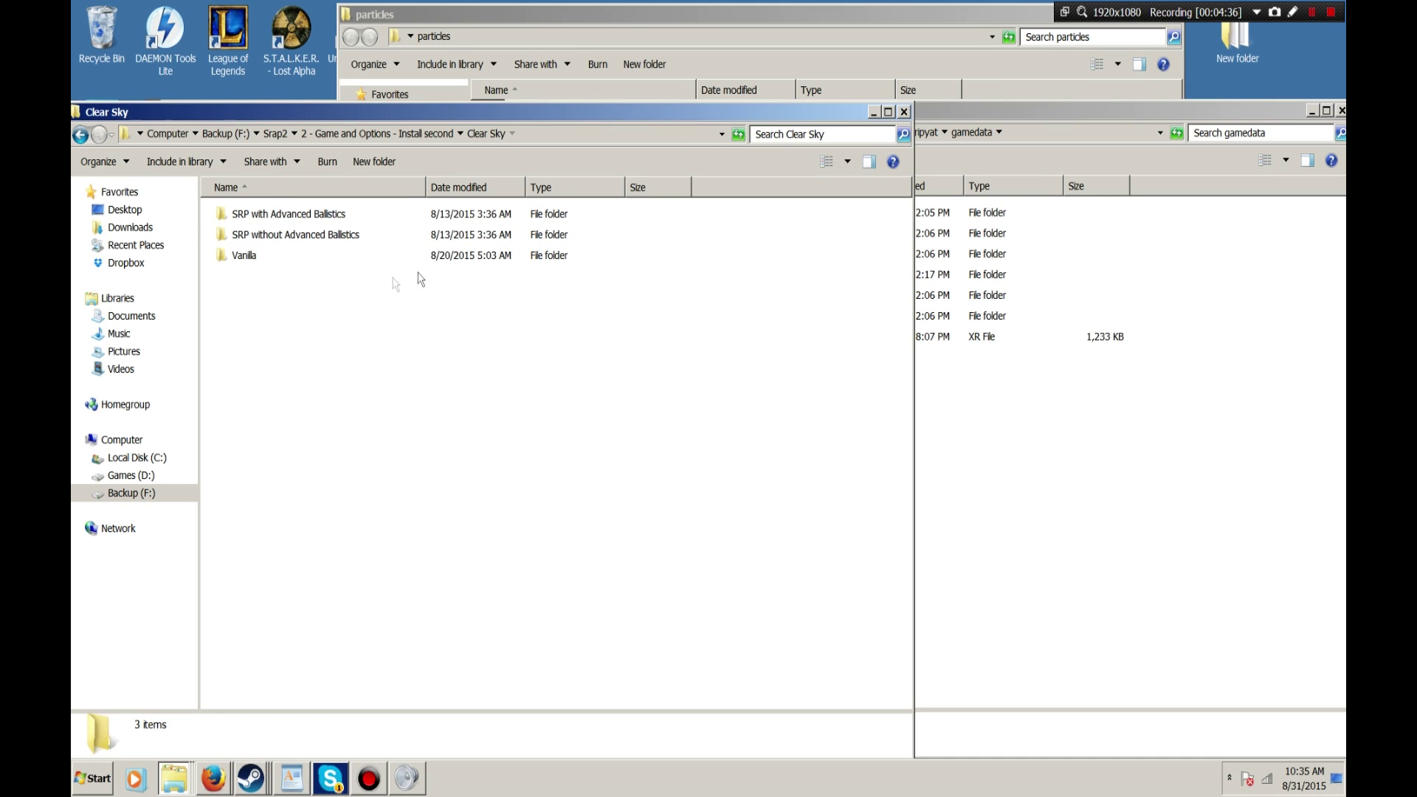
double_click(238, 255)
double_click(243, 214)
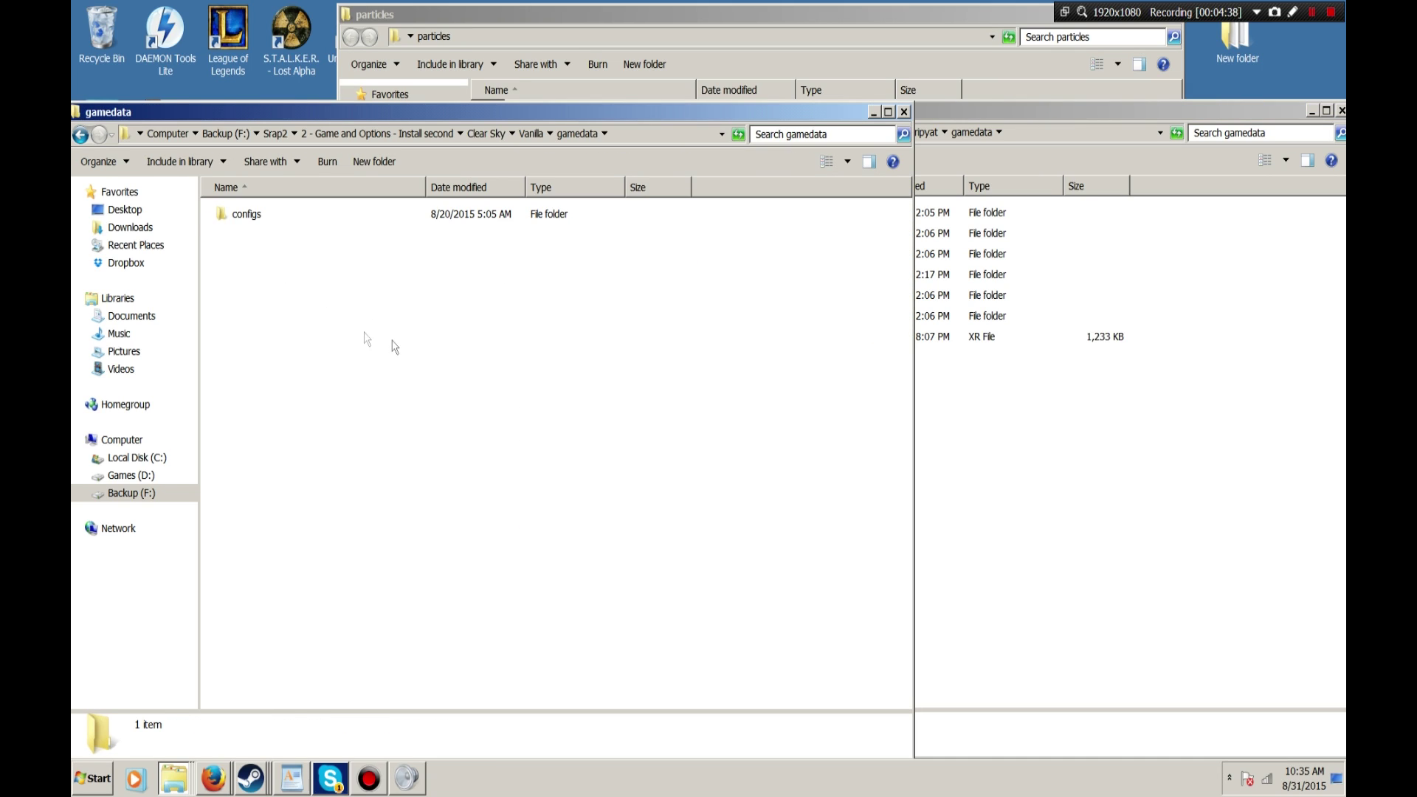
double_click(255, 214)
double_click(253, 236)
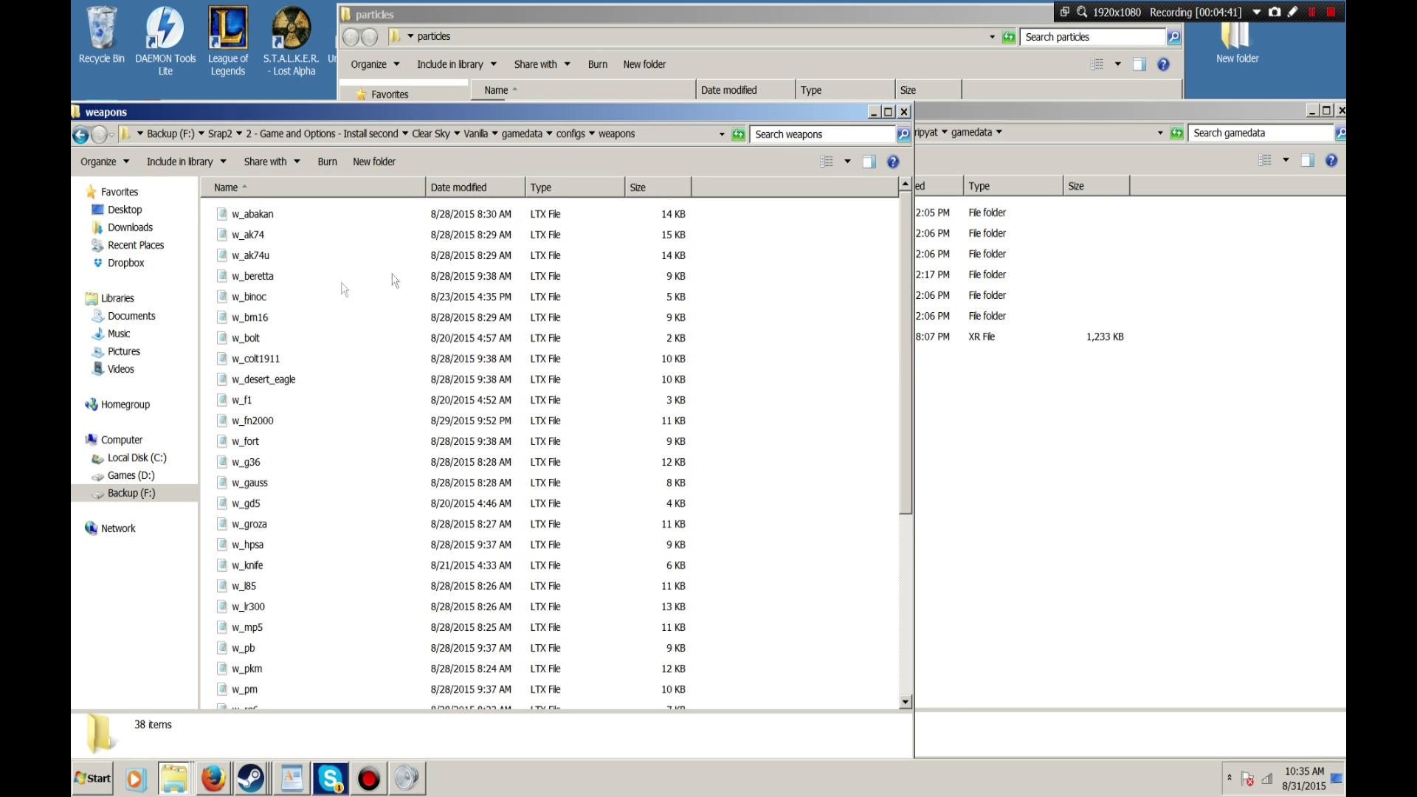
scroll(390, 377, down, 5)
scroll(390, 376, up, 5)
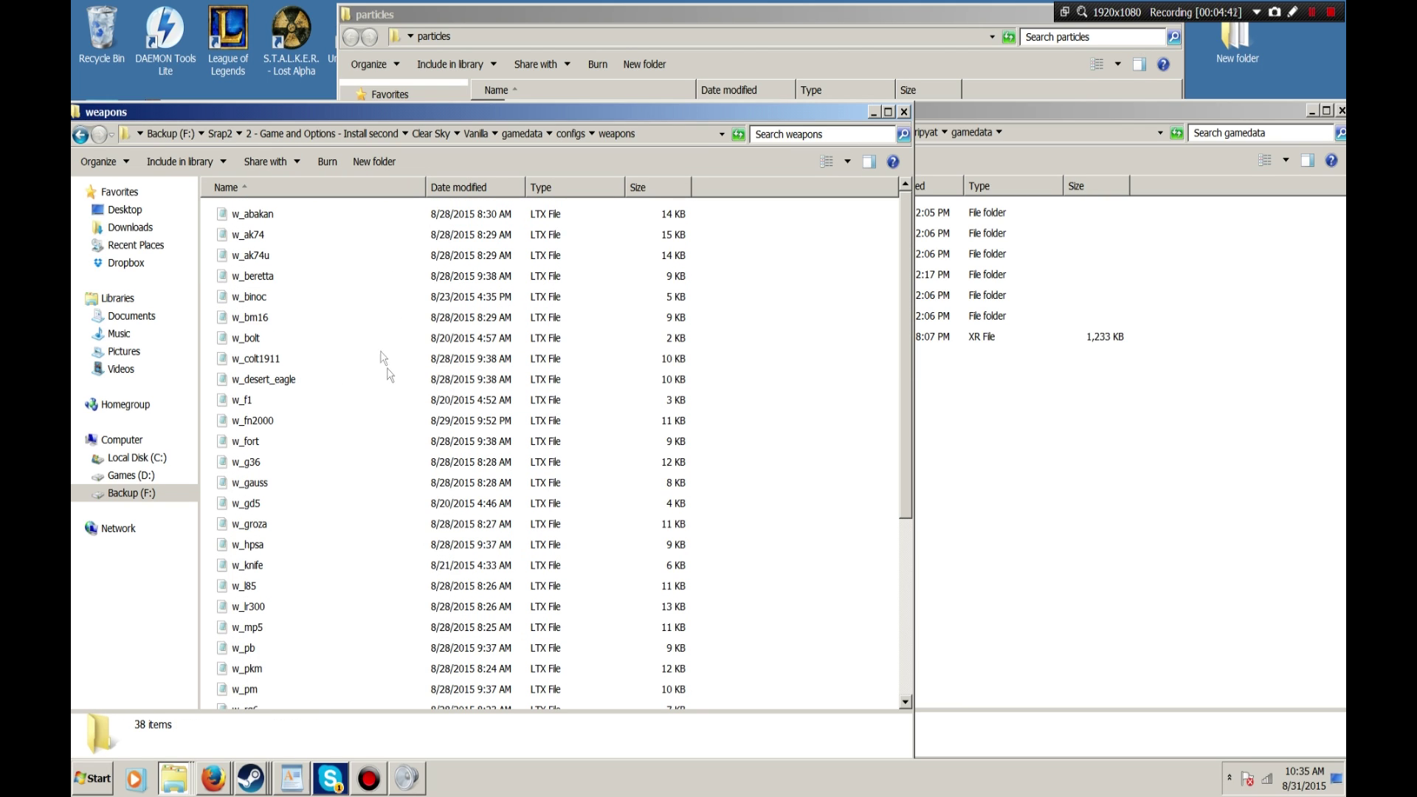
double_click(265, 235)
Find the first ;Srap2 marker in w_ak74, above the added sound and particle entries
drag(906, 79, 919, 484)
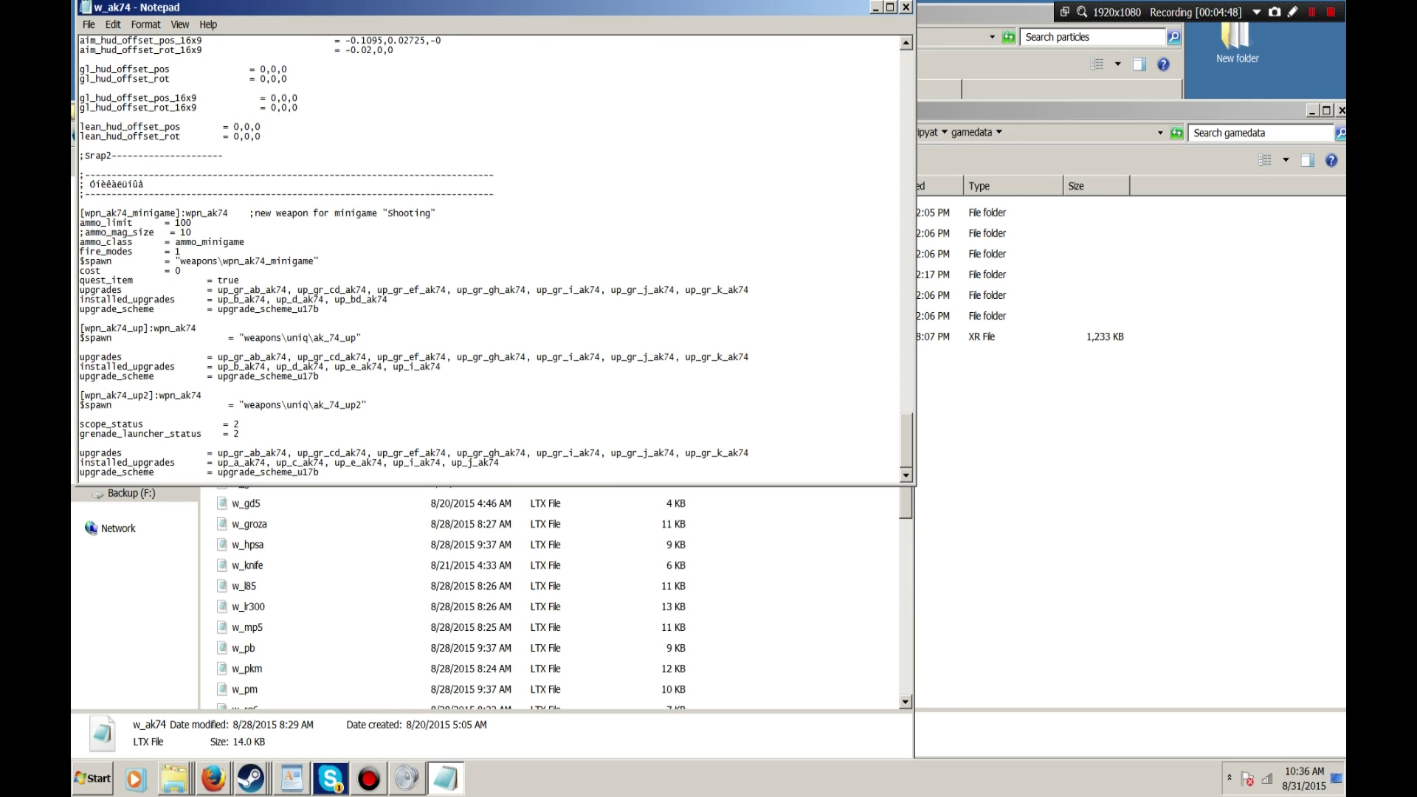
scroll(487, 258, up, 20)
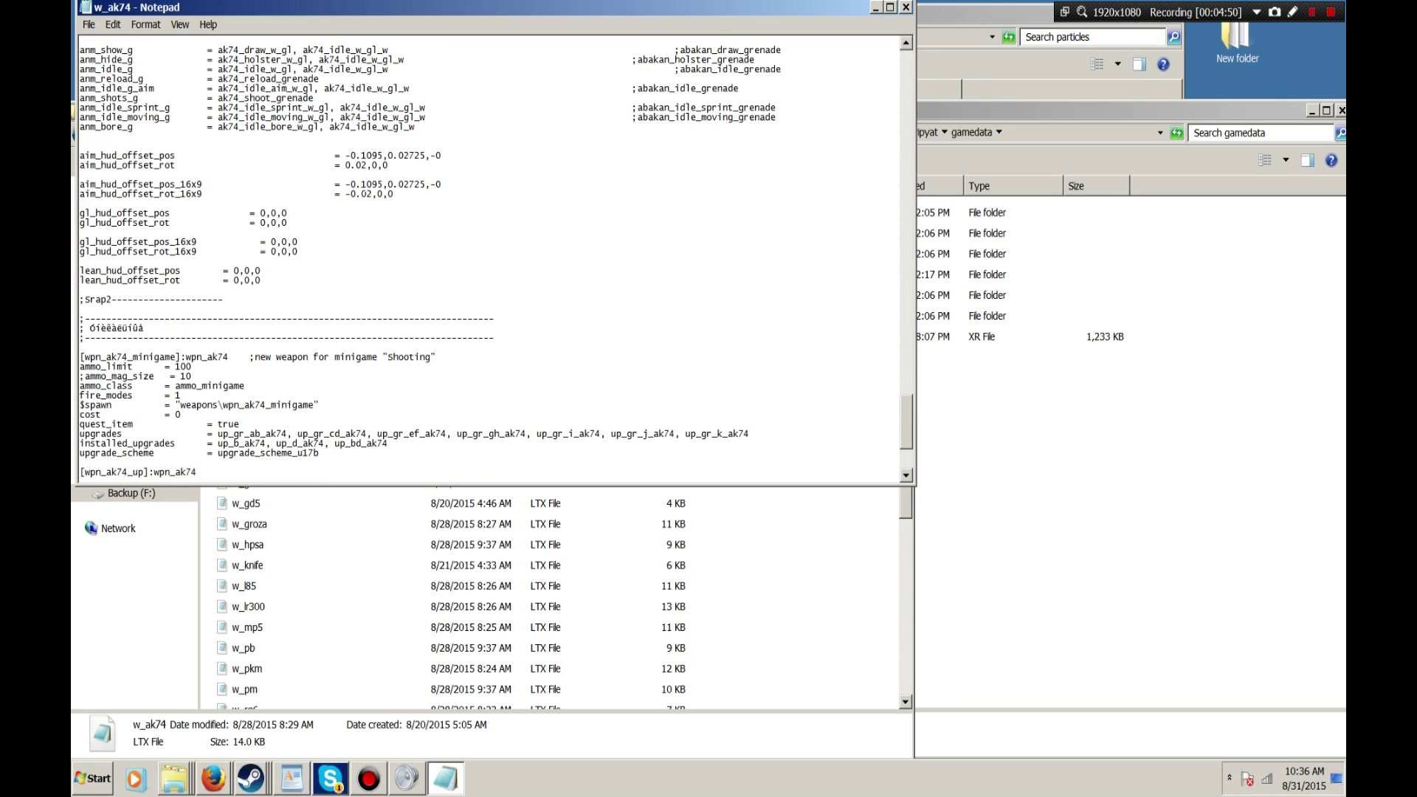
scroll(487, 258, up, 10)
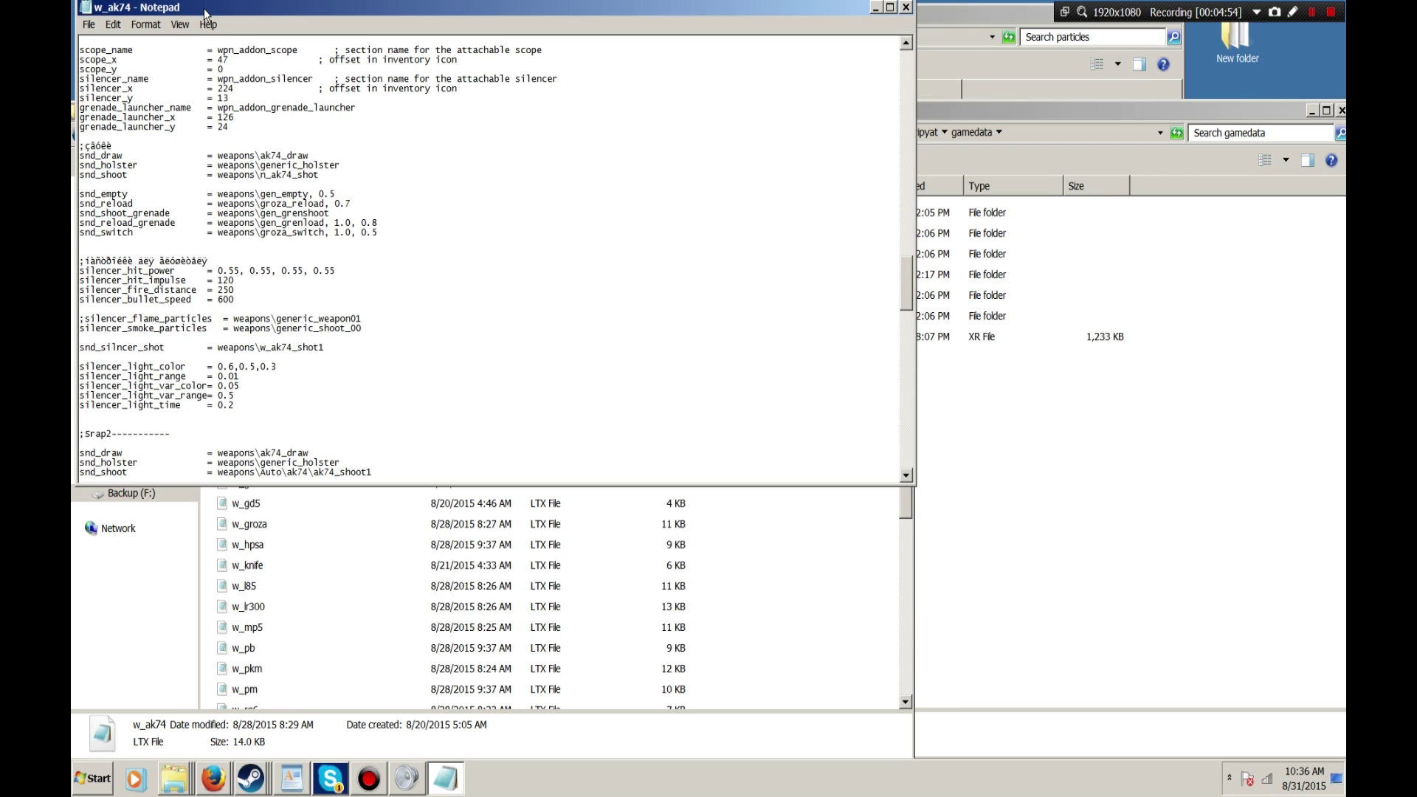
drag(211, 9, 391, 158)
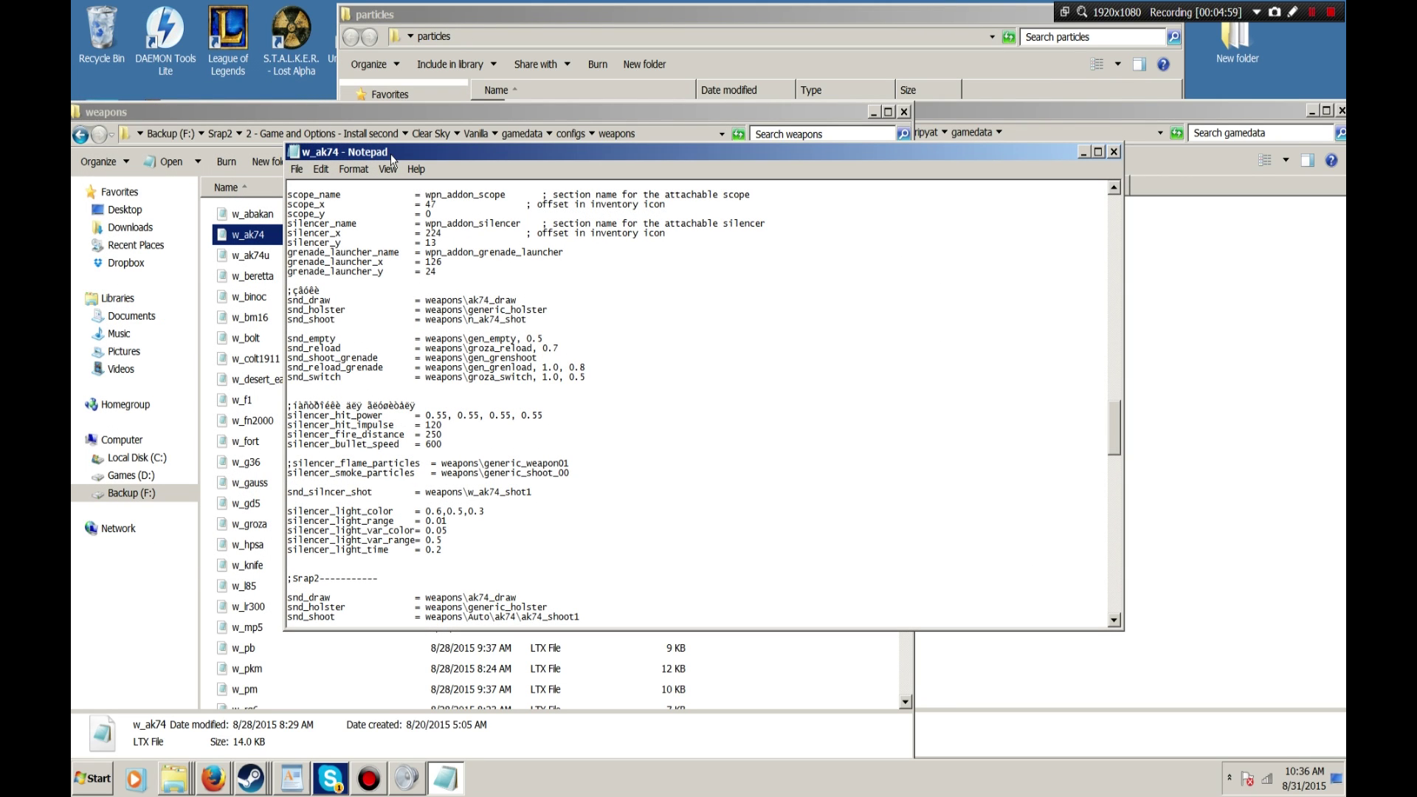
scroll(694, 405, down, 7)
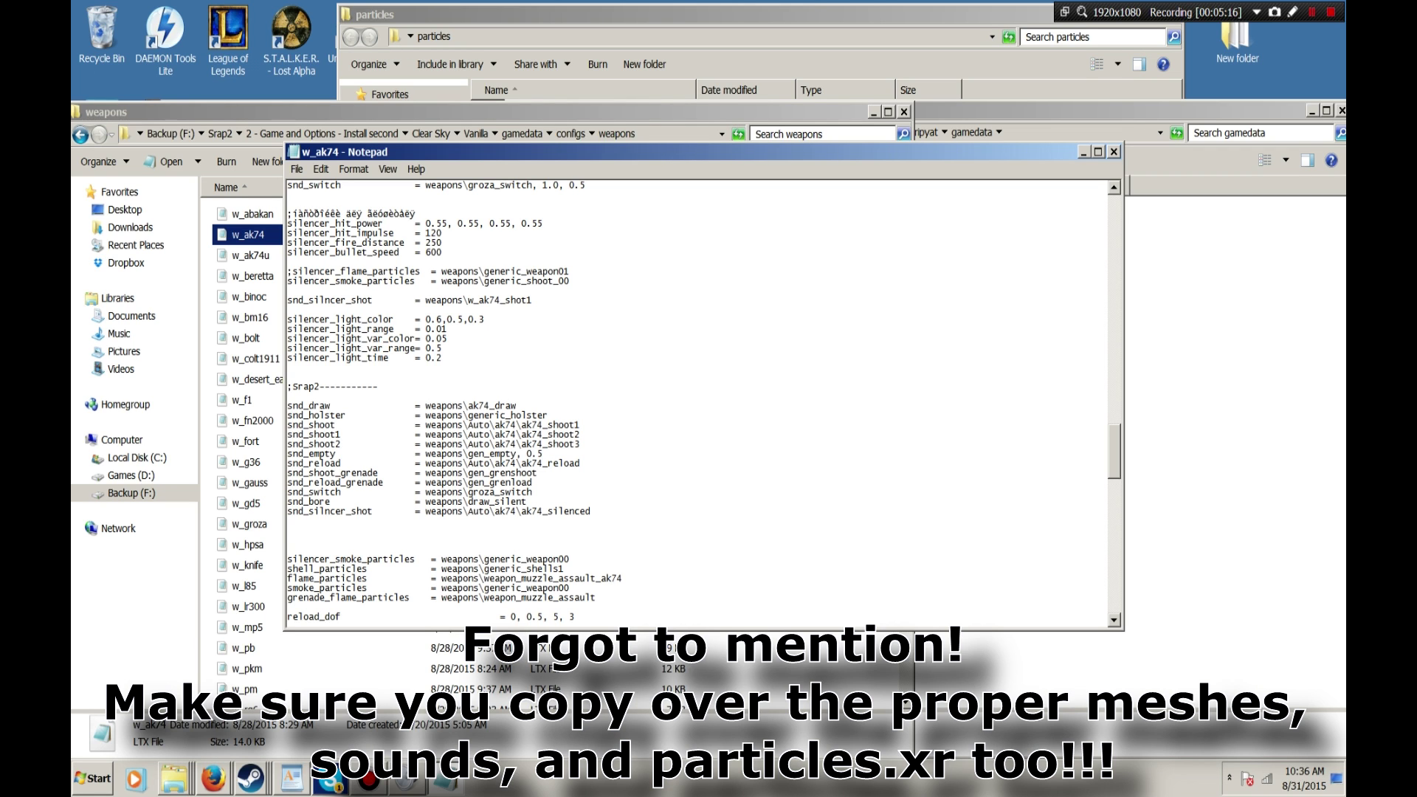
drag(595, 152, 595, 134)
scroll(701, 398, down, 3)
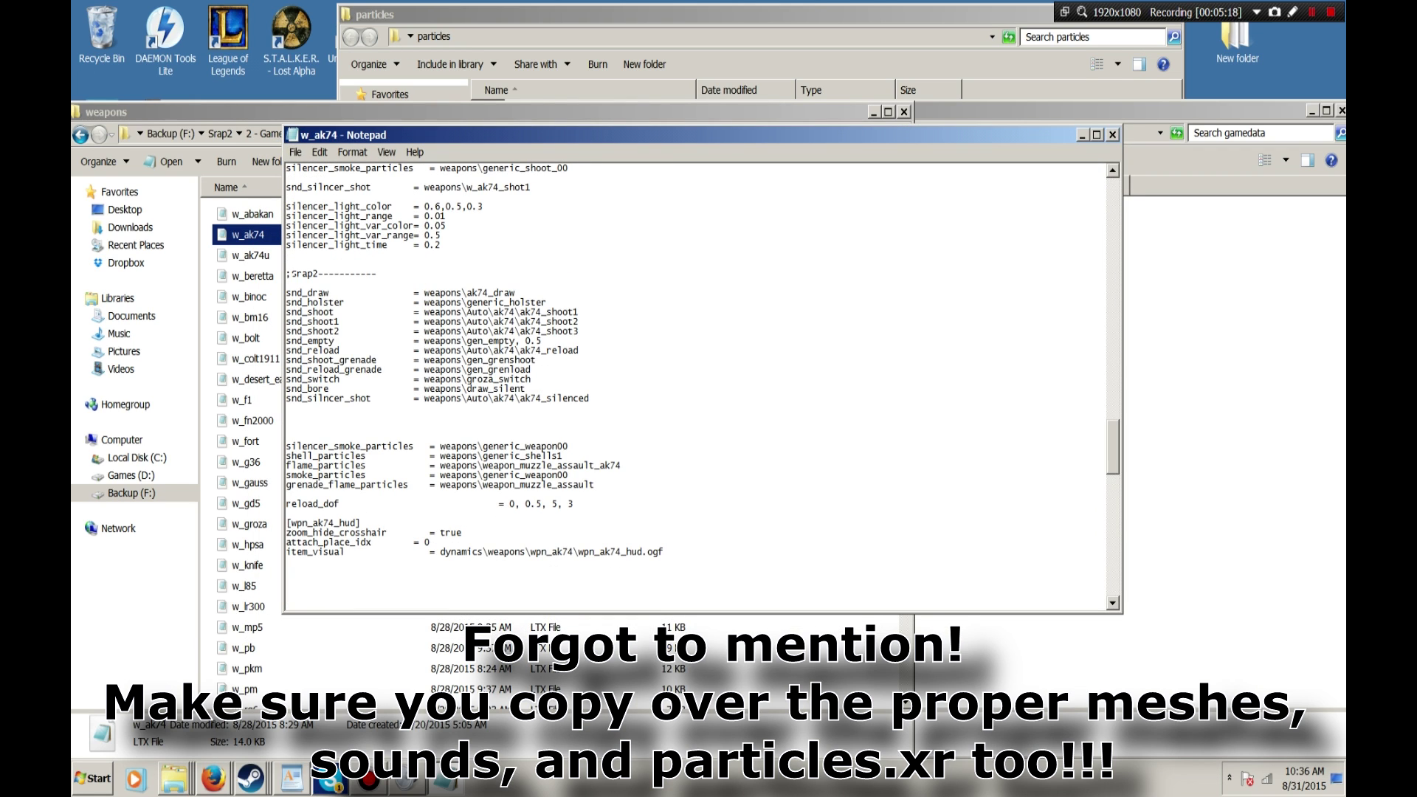
Highlight the w_ak74 lines from the first ;Srap2 marker through reload_dof and down to lean_hud_offset_rot
drag(286, 273, 377, 273)
drag(287, 273, 574, 504)
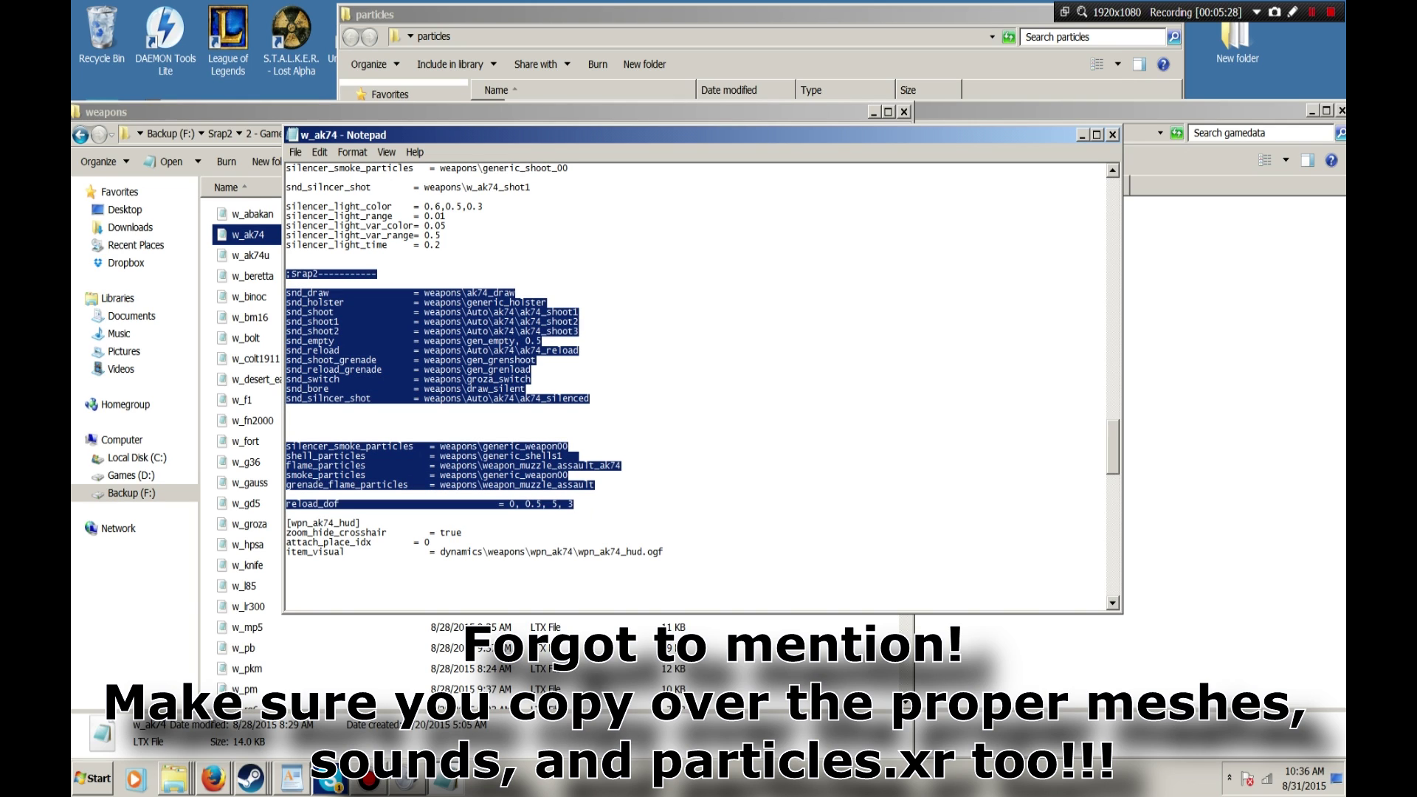
scroll(316, 399, down, 5)
drag(286, 379, 467, 504)
scroll(664, 408, down, 2)
scroll(539, 442, down, 8)
scroll(650, 487, down, 5)
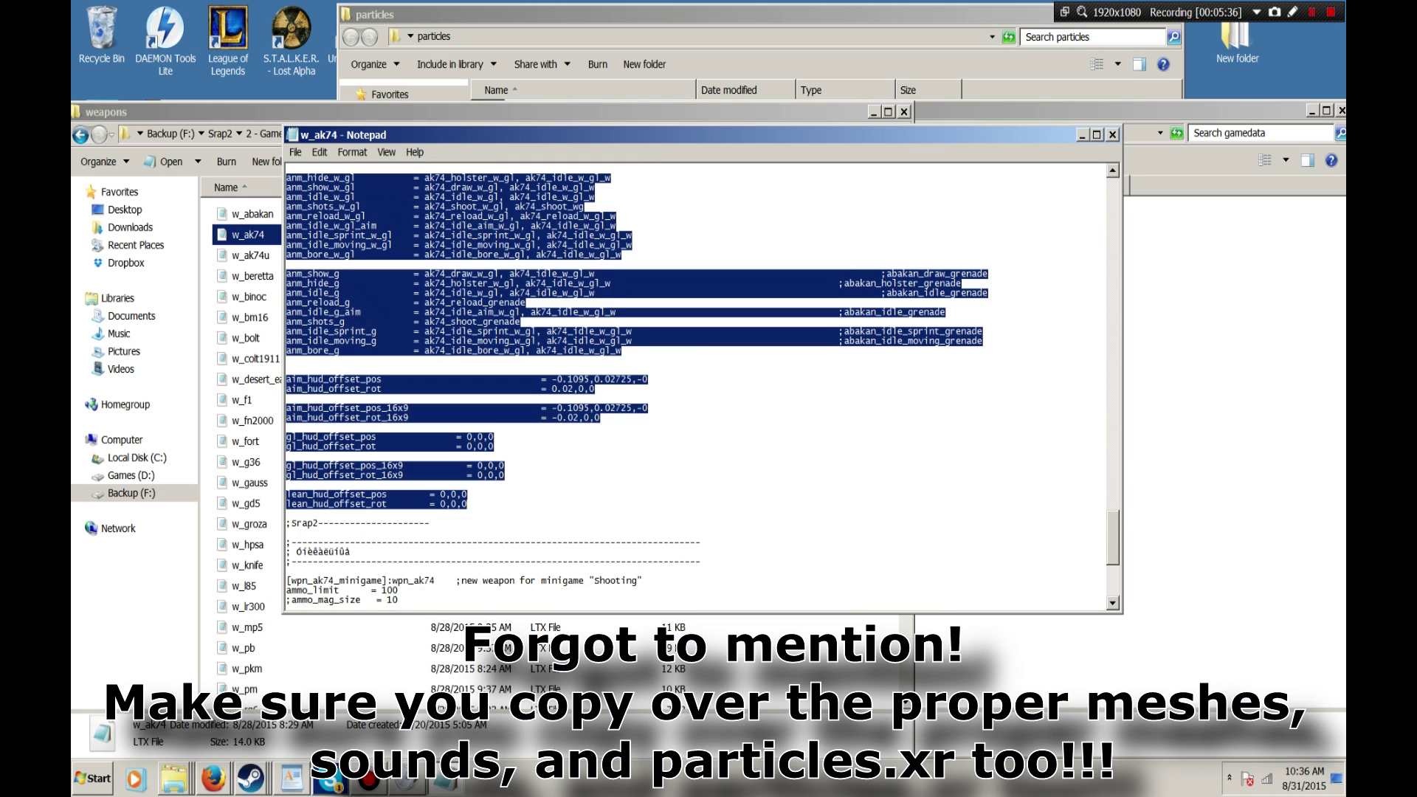
Examine the aim_hud_offset, hands and item position, and anm animation lines in w_ak74
drag(648, 408, 287, 374)
scroll(287, 374, up, 15)
drag(537, 427, 414, 364)
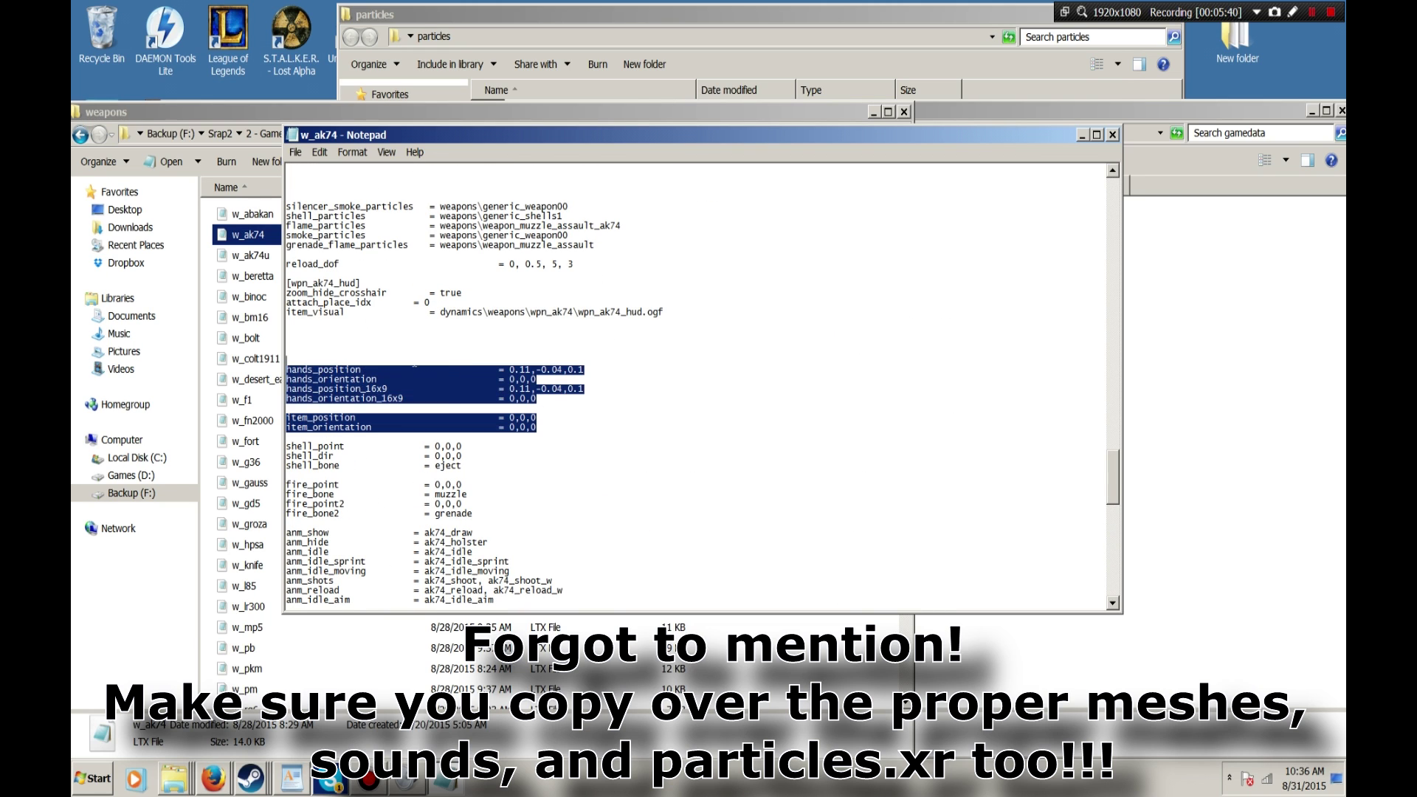
click(291, 402)
scroll(292, 402, down, 10)
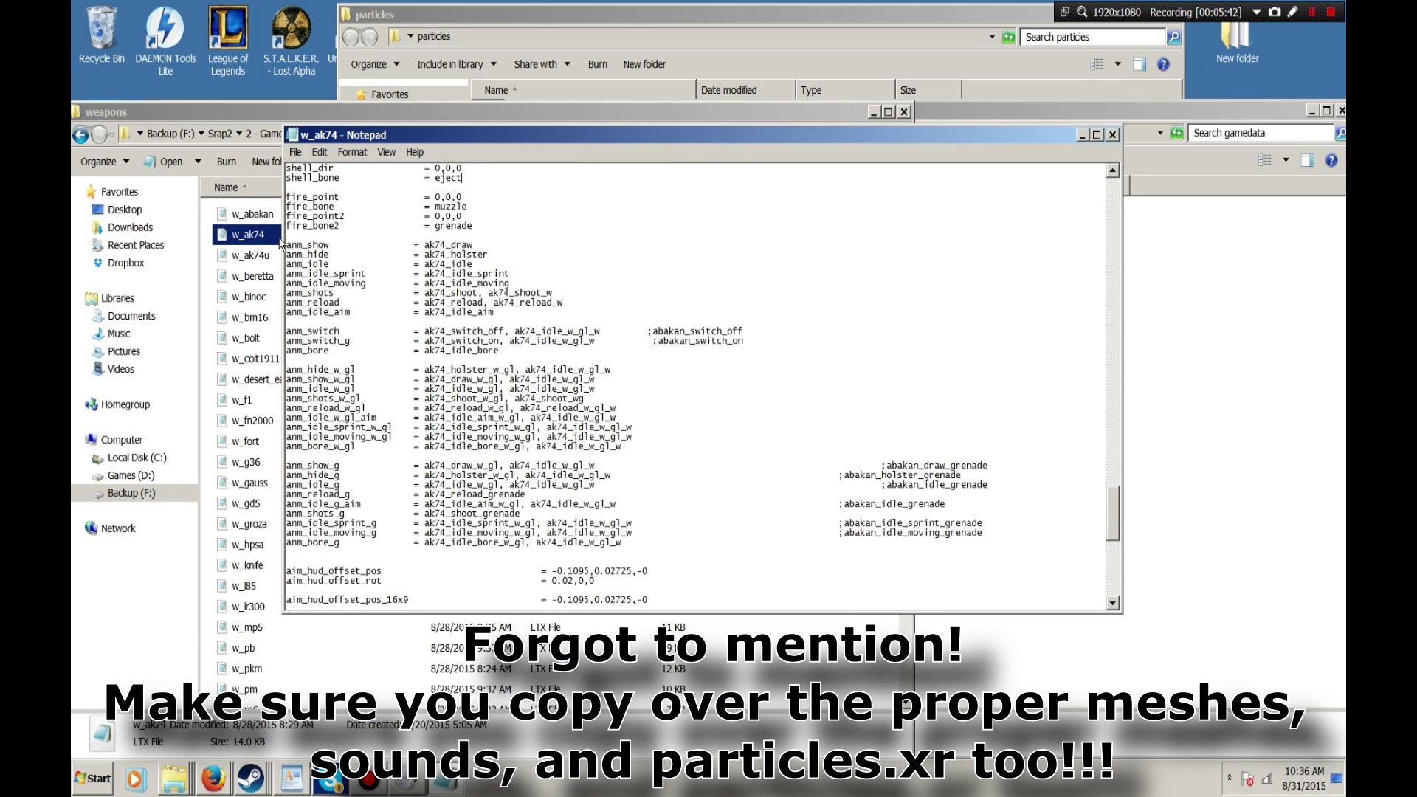
drag(286, 245, 627, 546)
scroll(628, 546, up, 7)
scroll(627, 546, up, 15)
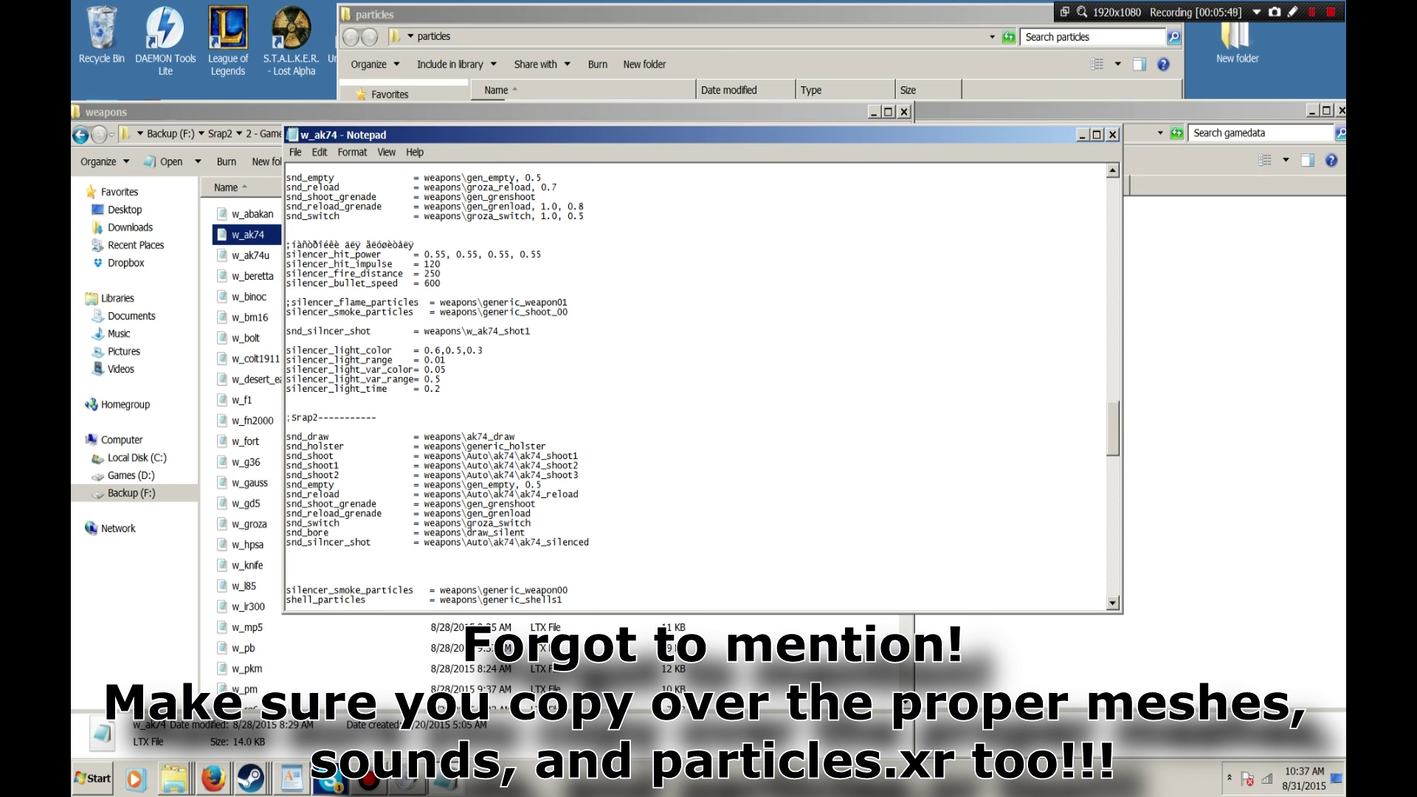
Select the whole w_ak74 block from the first ;Srap2 marker through the closing ;Srap2 marker
double_click(353, 417)
drag(351, 417, 430, 523)
scroll(516, 441, down, 12)
scroll(595, 484, down, 10)
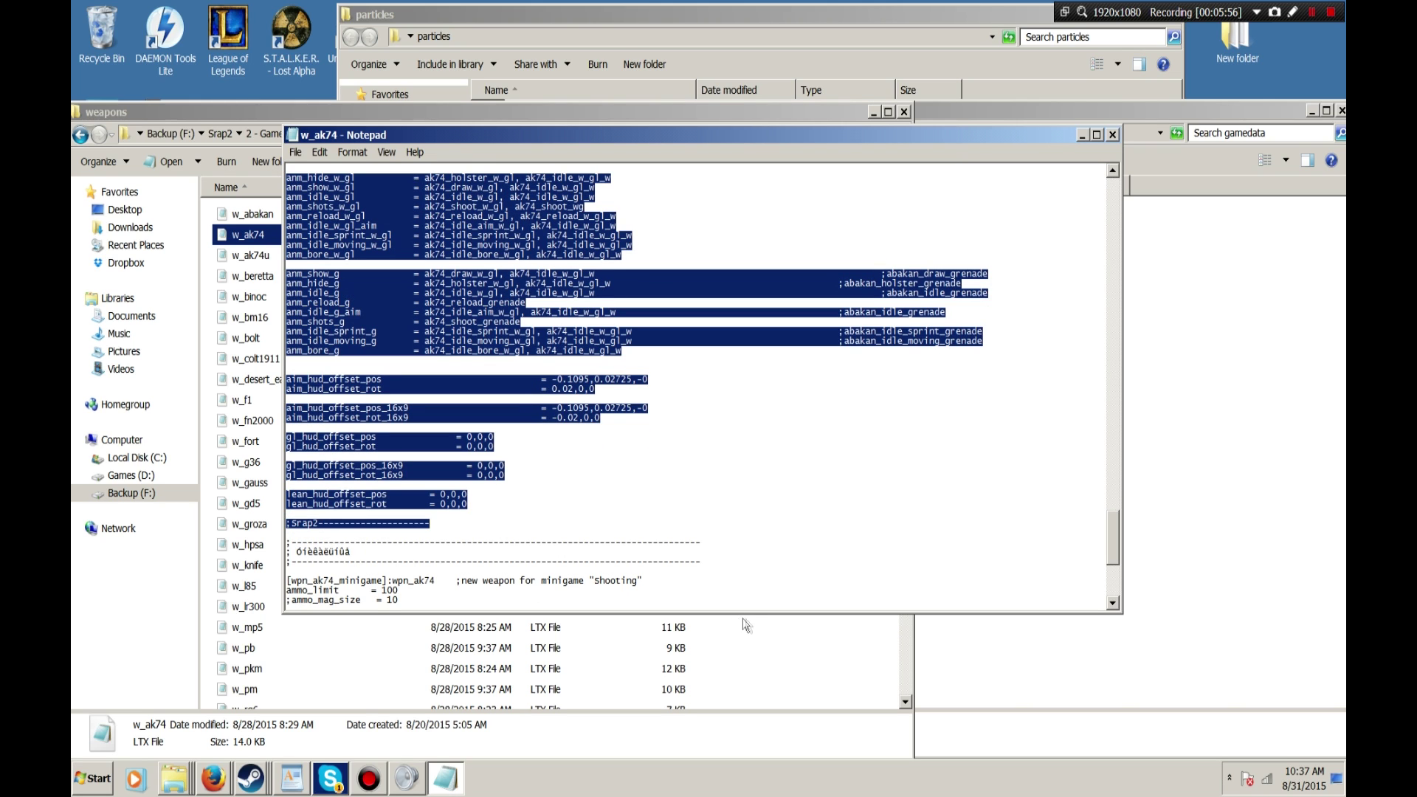
scroll(747, 627, up, 10)
scroll(1142, 546, down, 12)
Open the weapons folder in the unpacked configs of the Stalker Call of Pripyat installation
click(1142, 546)
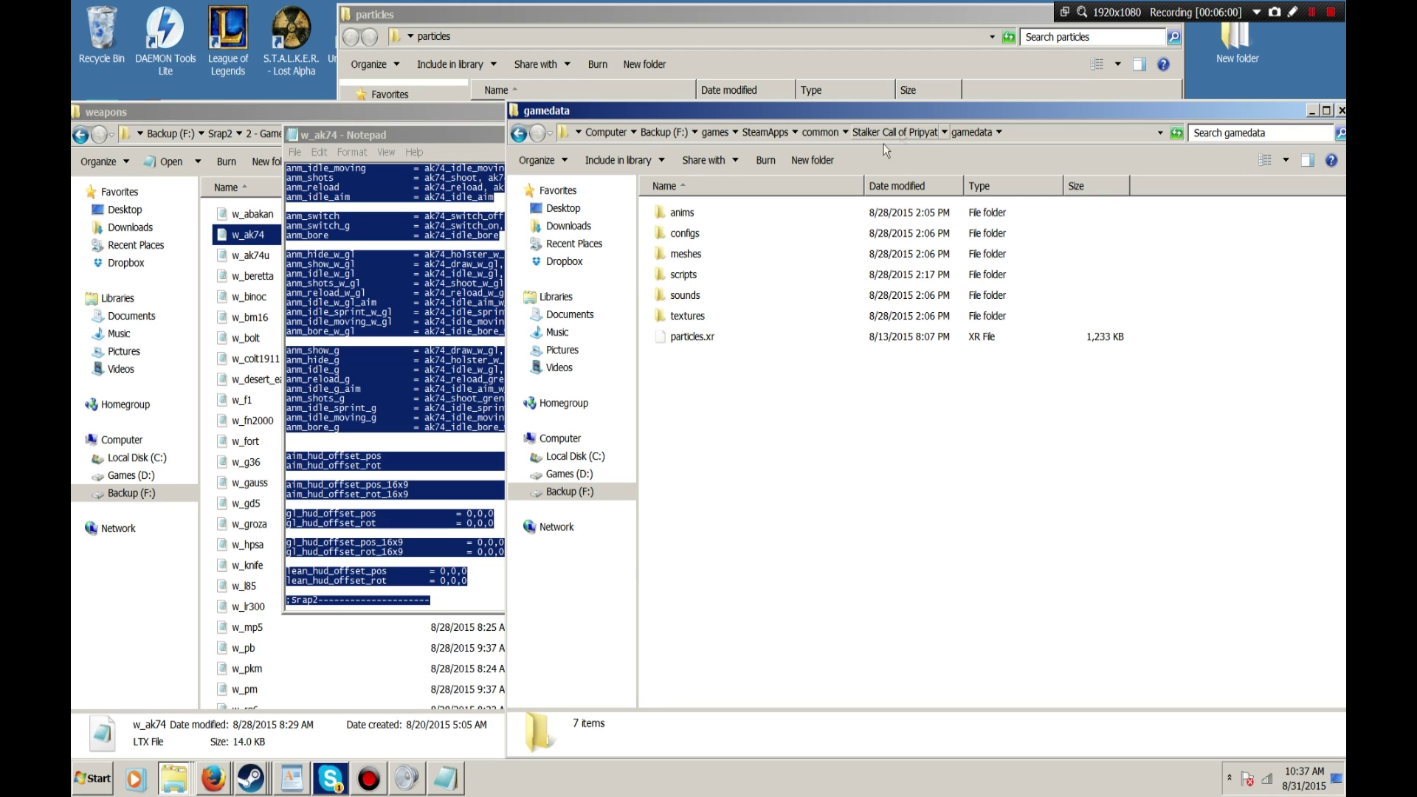
click(829, 131)
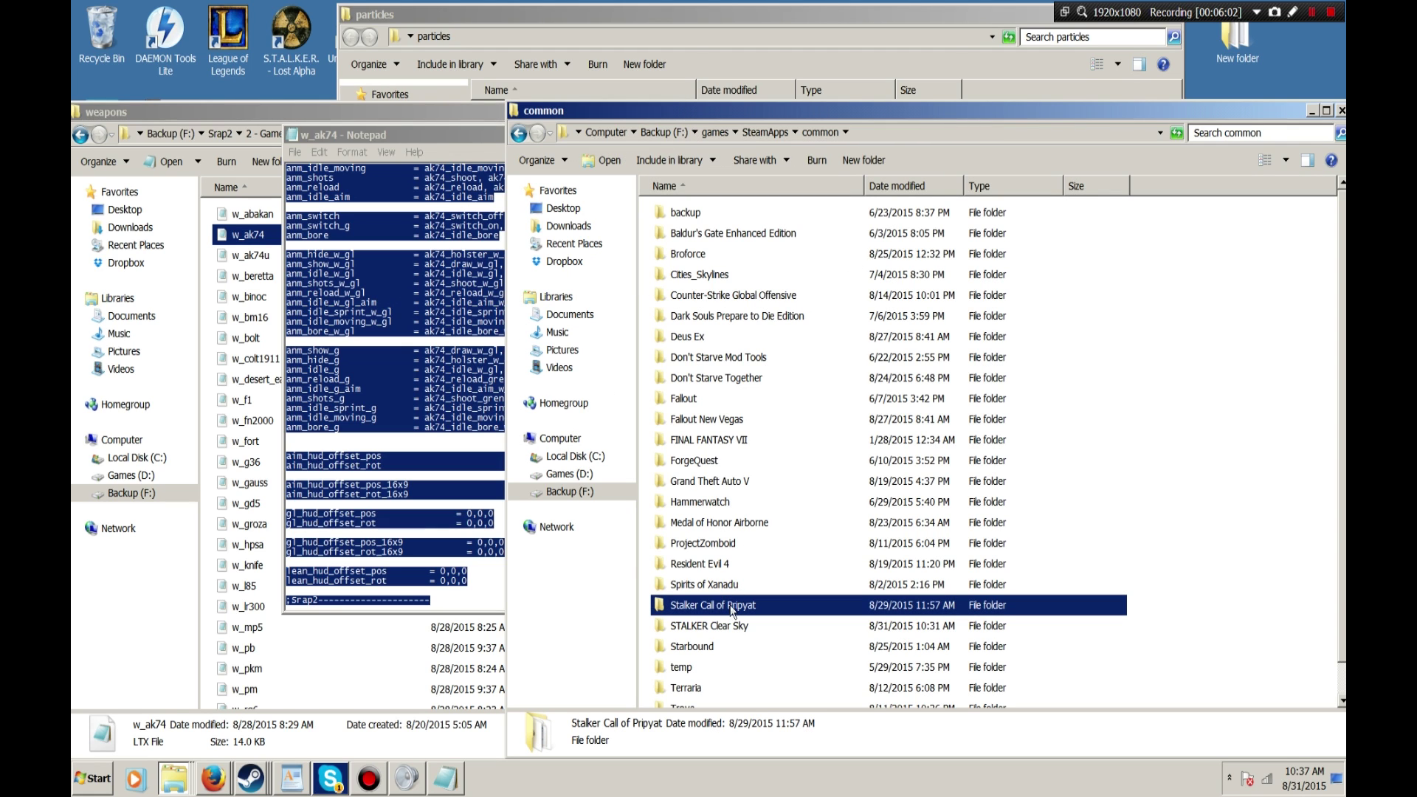
double_click(698, 489)
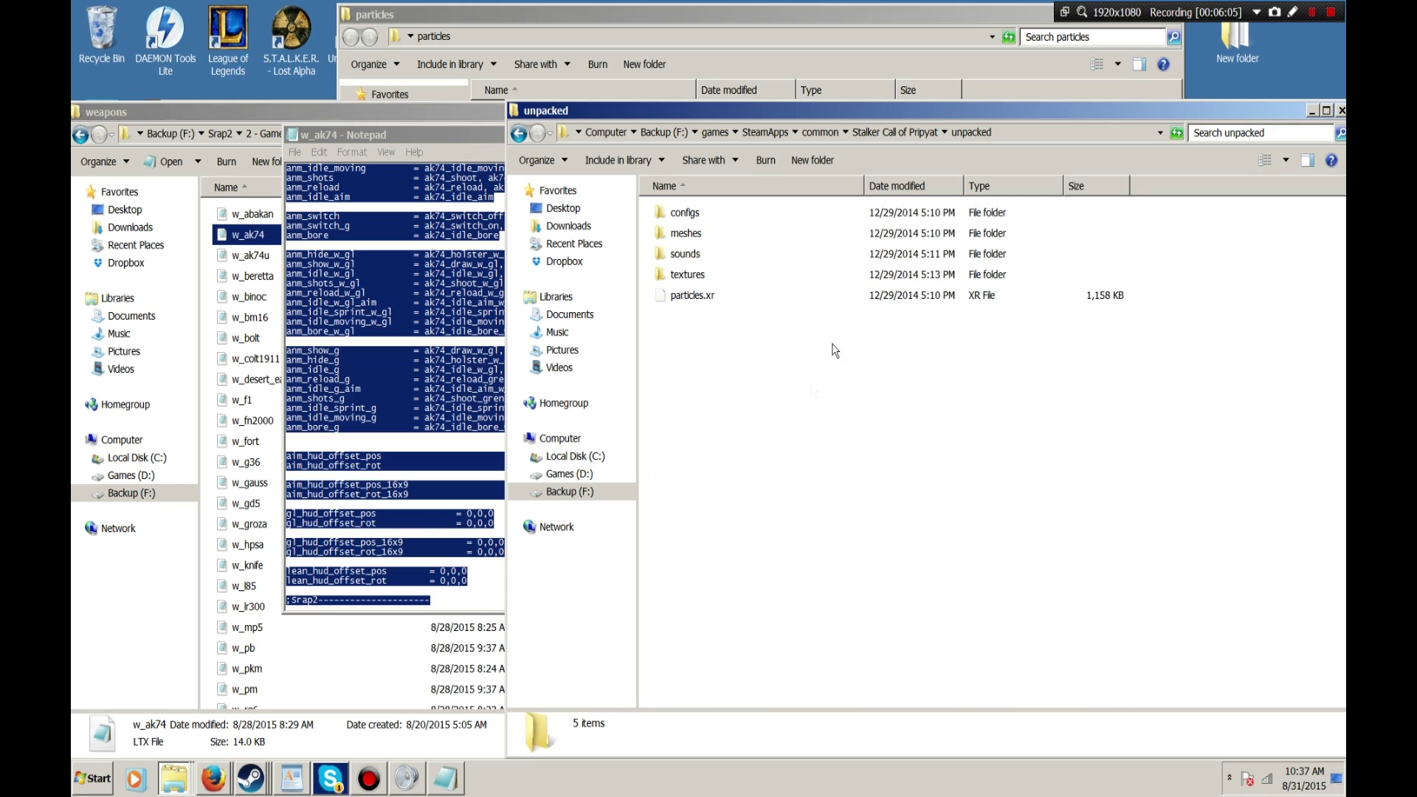
double_click(698, 219)
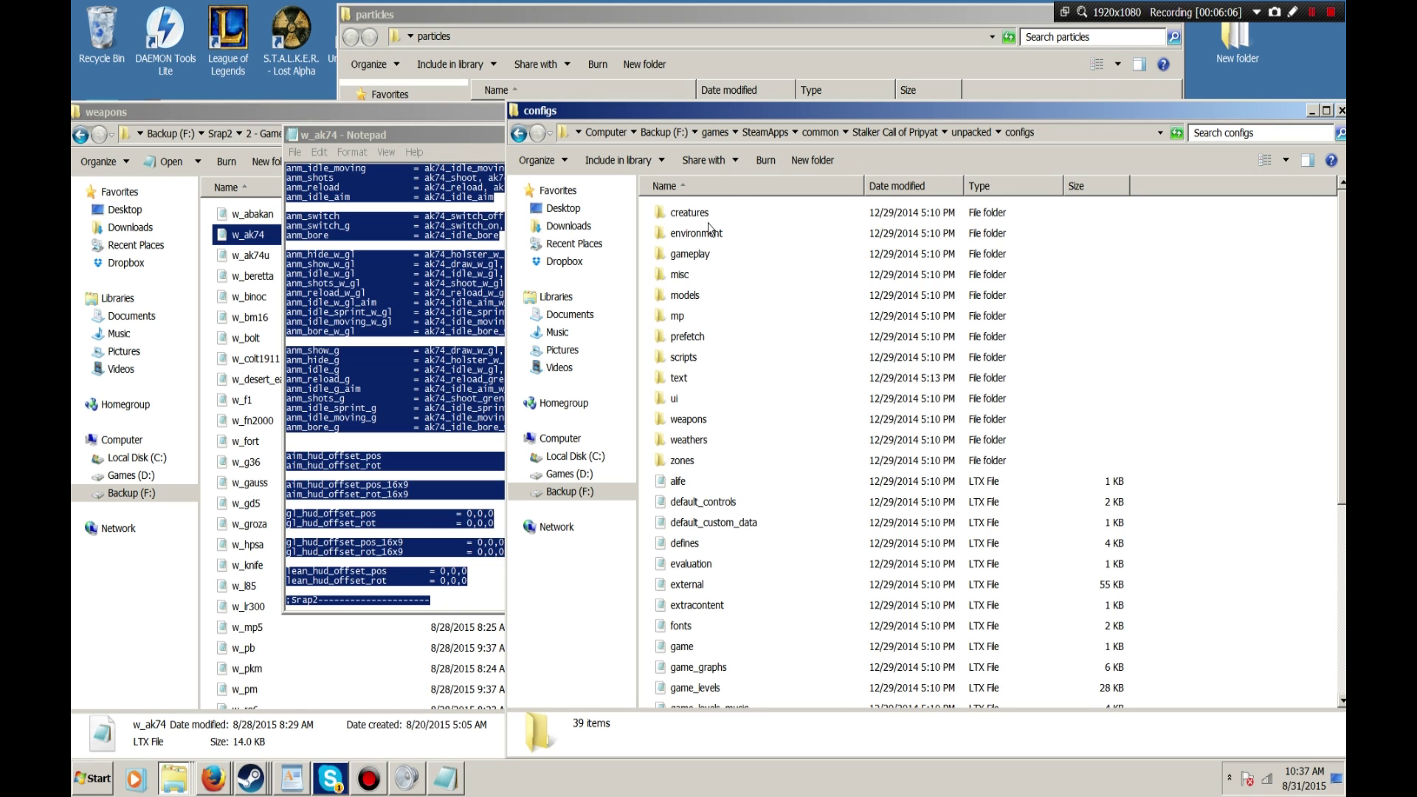
scroll(765, 405, down, 5)
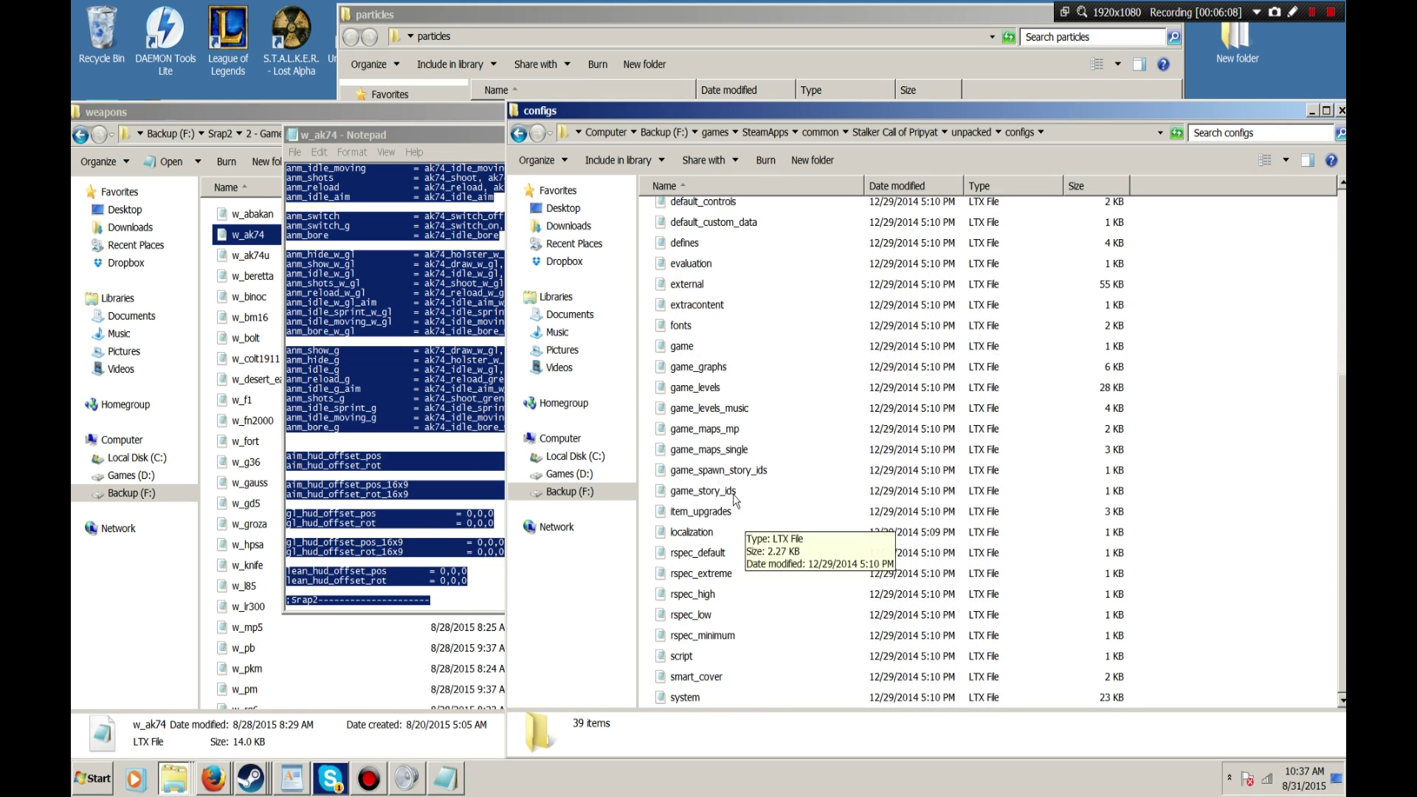
scroll(738, 435, up, 5)
double_click(688, 419)
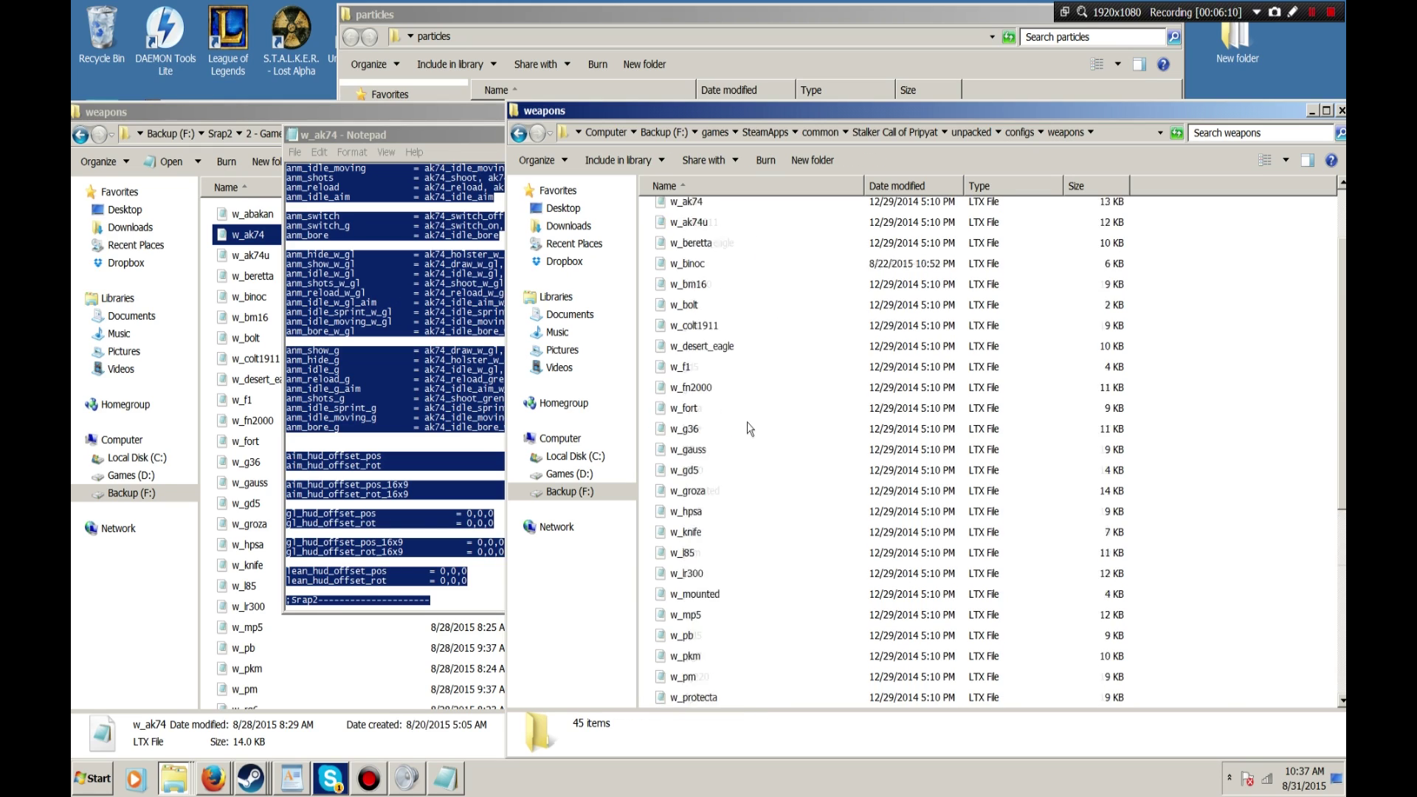
Replace the weapon HUD block through lean_hud_offset_rot in the unpacked Call of Pripyat w_ak74 file with the copied Srap2 block
scroll(694, 347, up, 2)
double_click(688, 295)
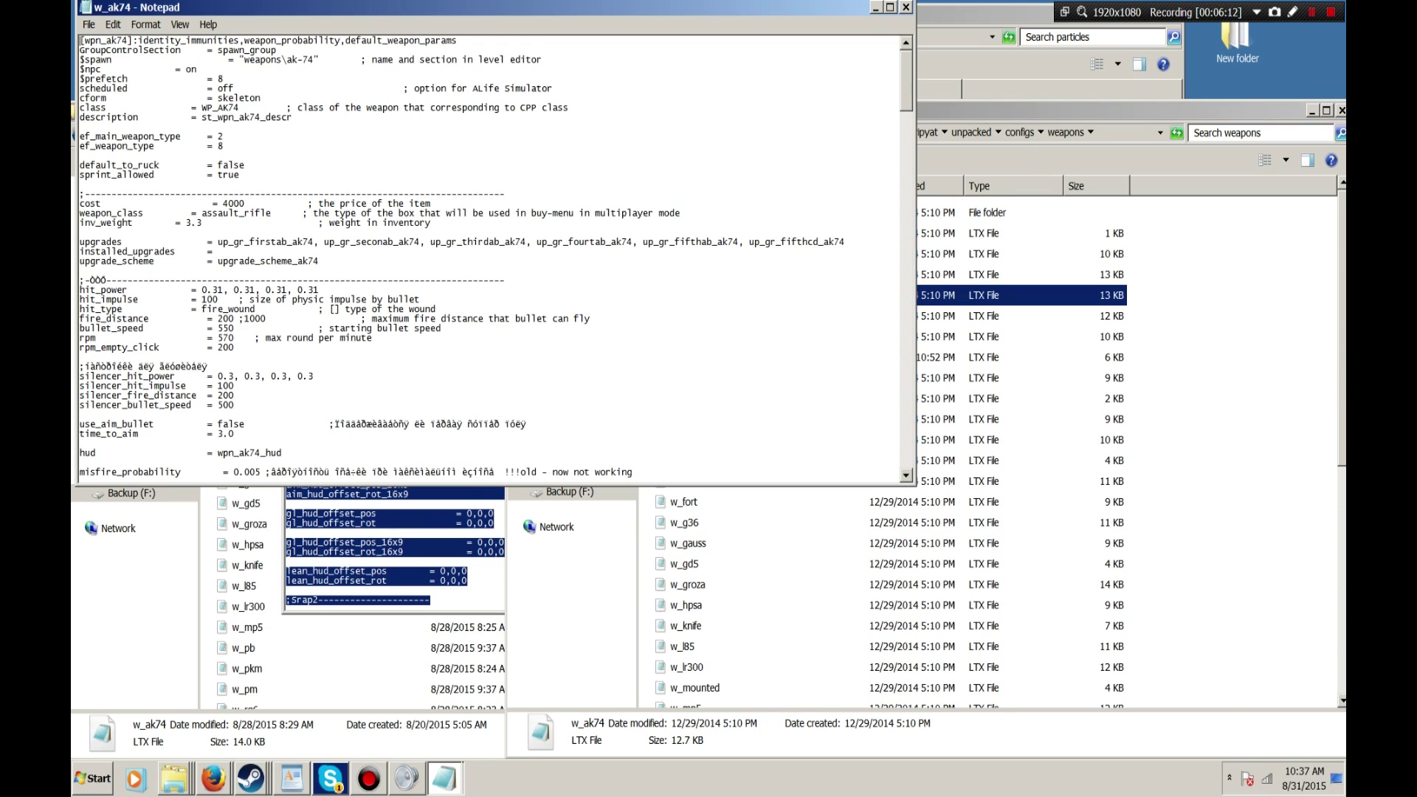
drag(909, 79, 909, 338)
drag(79, 289, 260, 337)
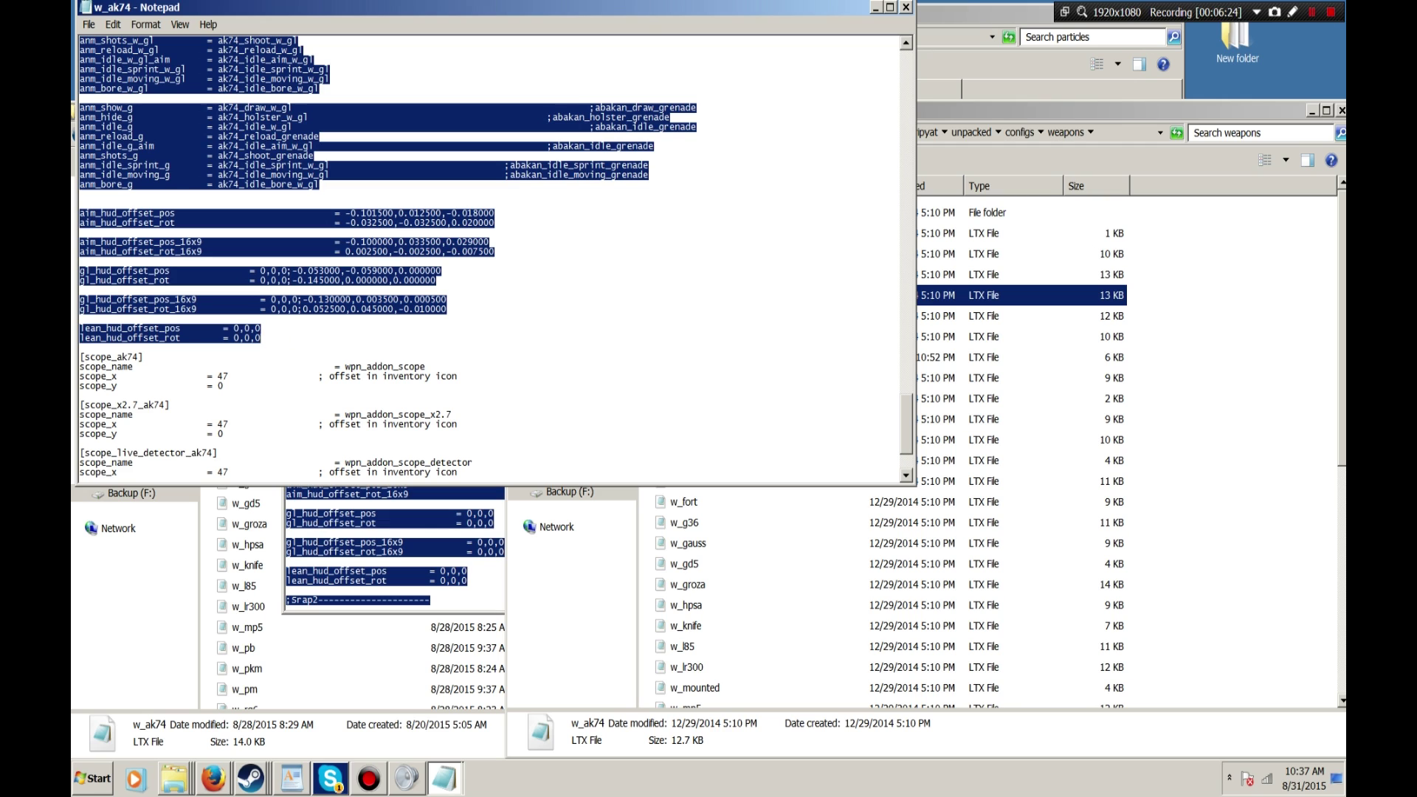
click(261, 337)
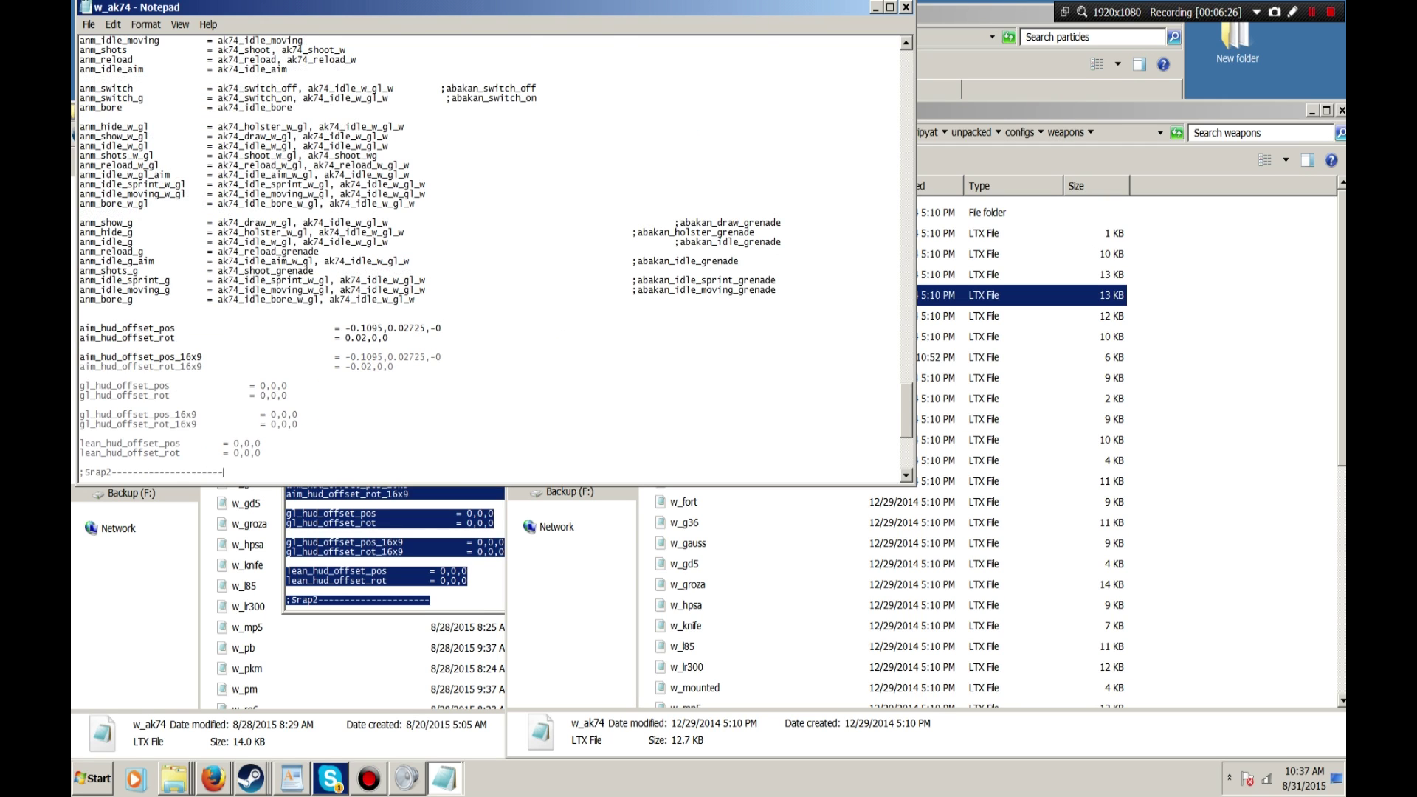
scroll(260, 337, up, 20)
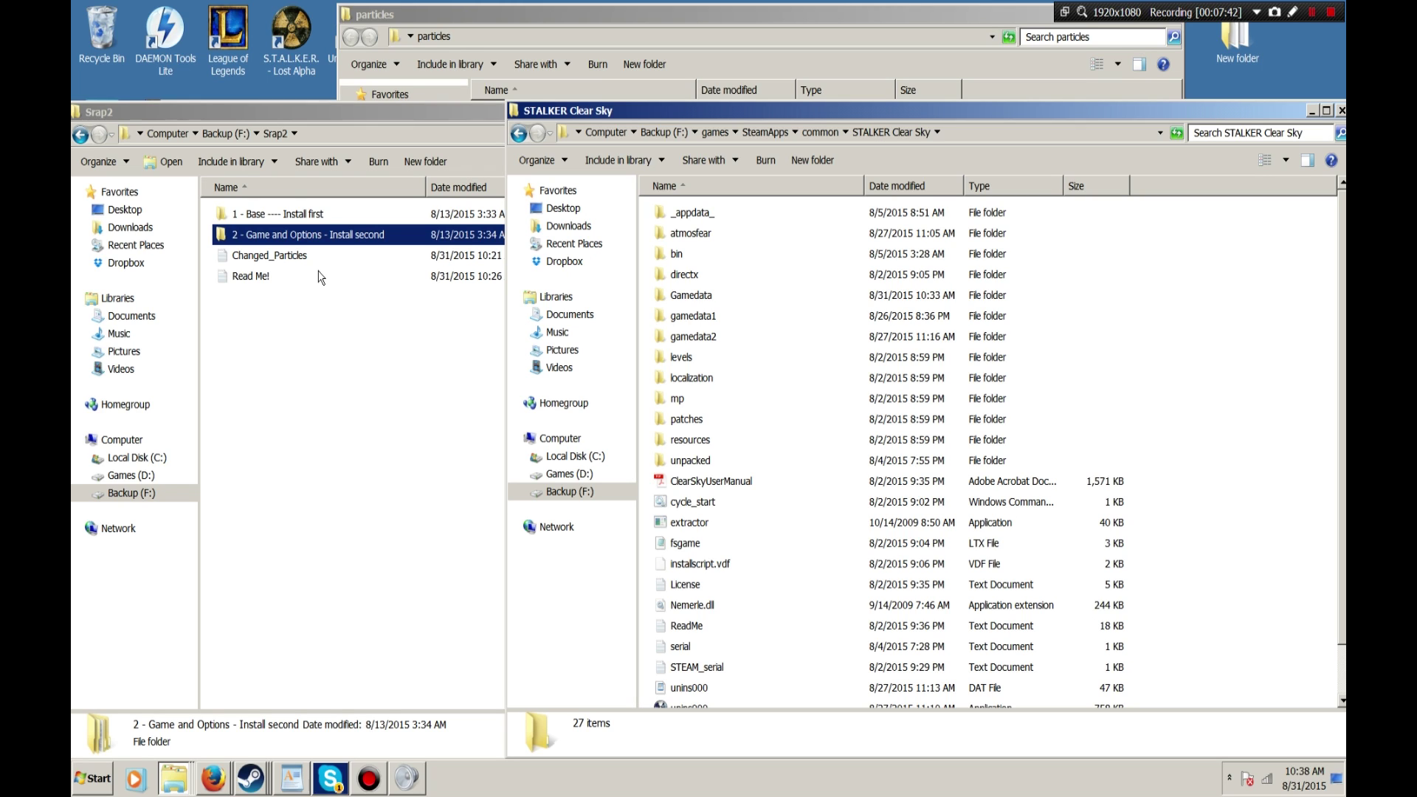
Open the gamedata folder inside atmosphere\data of the Stalker Call of Pripyat installation
click(811, 131)
double_click(725, 607)
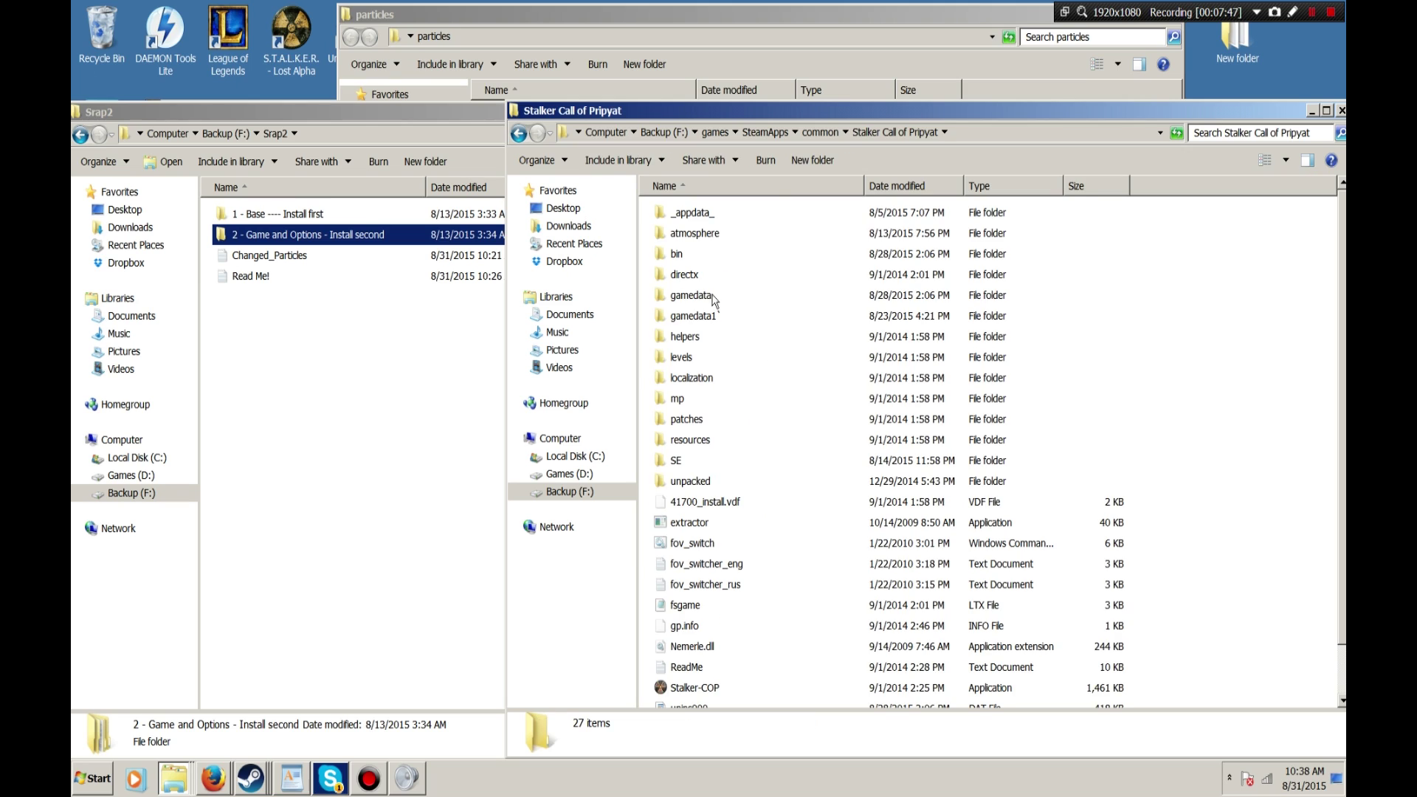
click(710, 242)
double_click(709, 242)
double_click(683, 212)
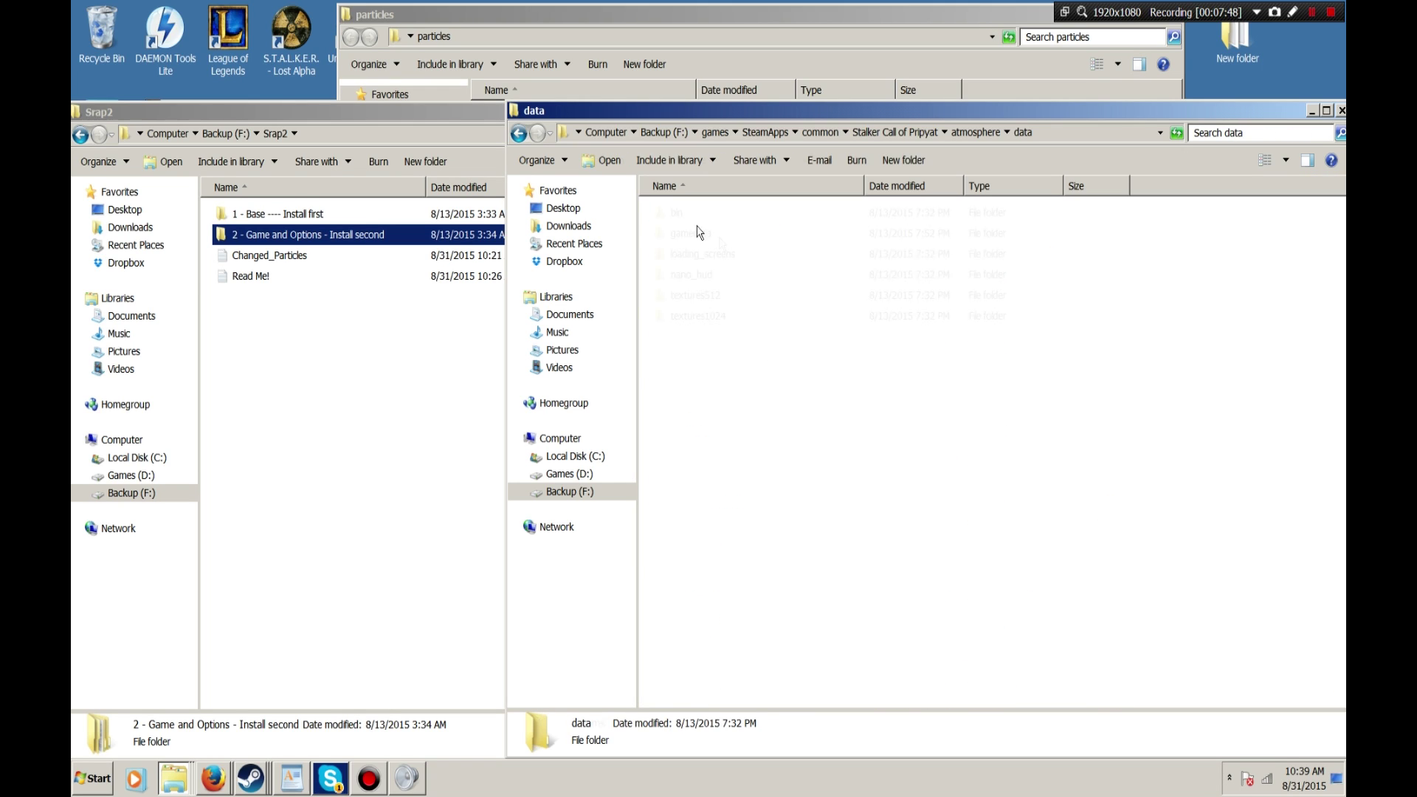
click(910, 134)
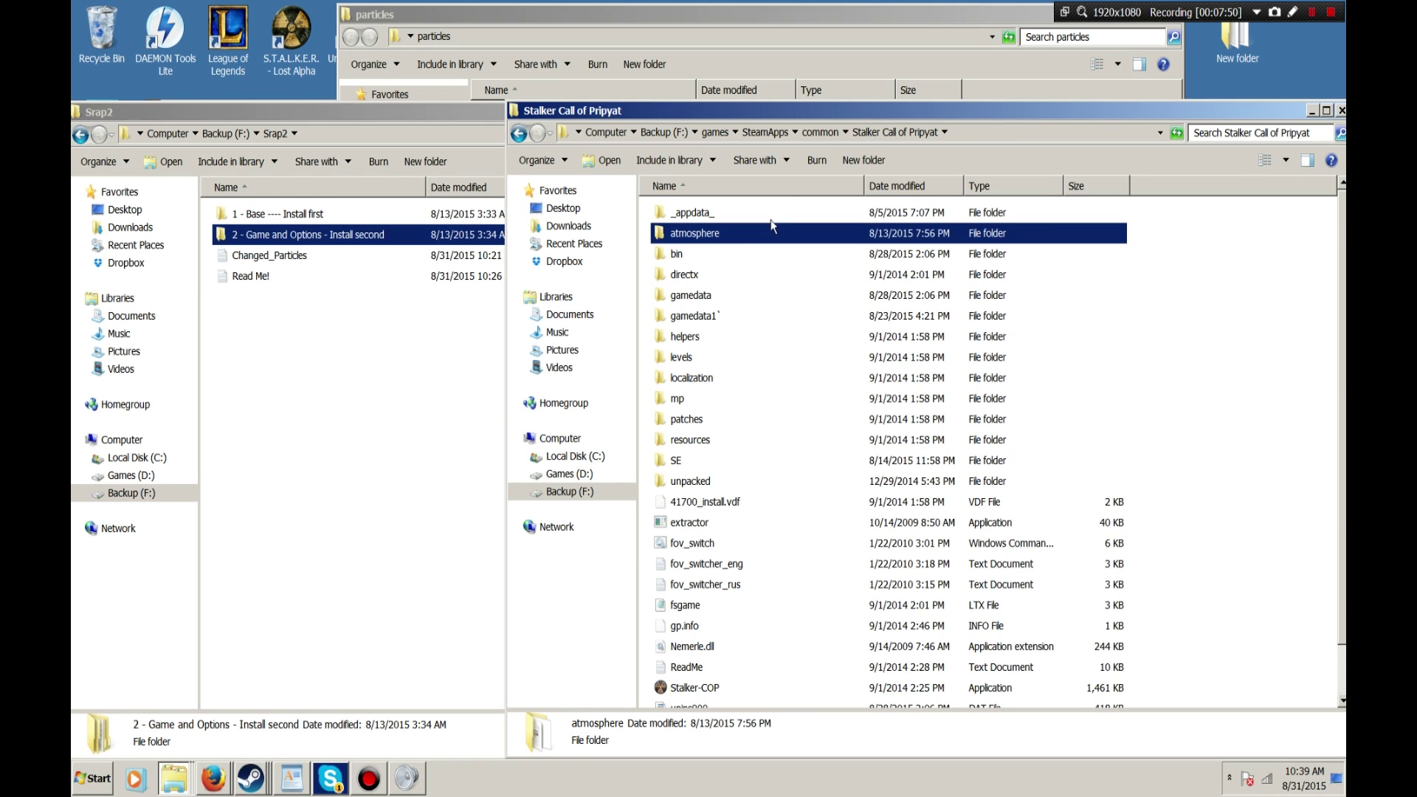
double_click(721, 238)
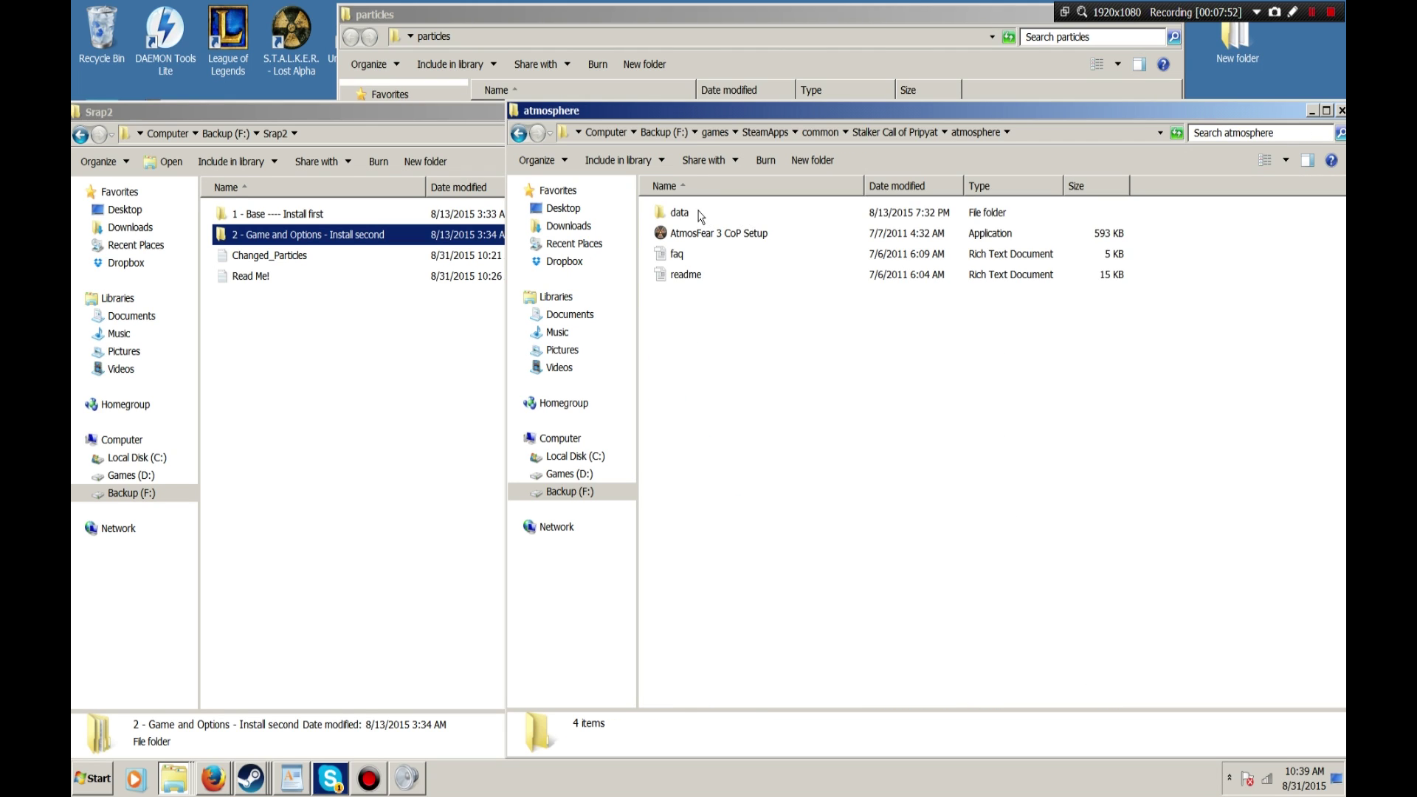
double_click(699, 213)
double_click(719, 233)
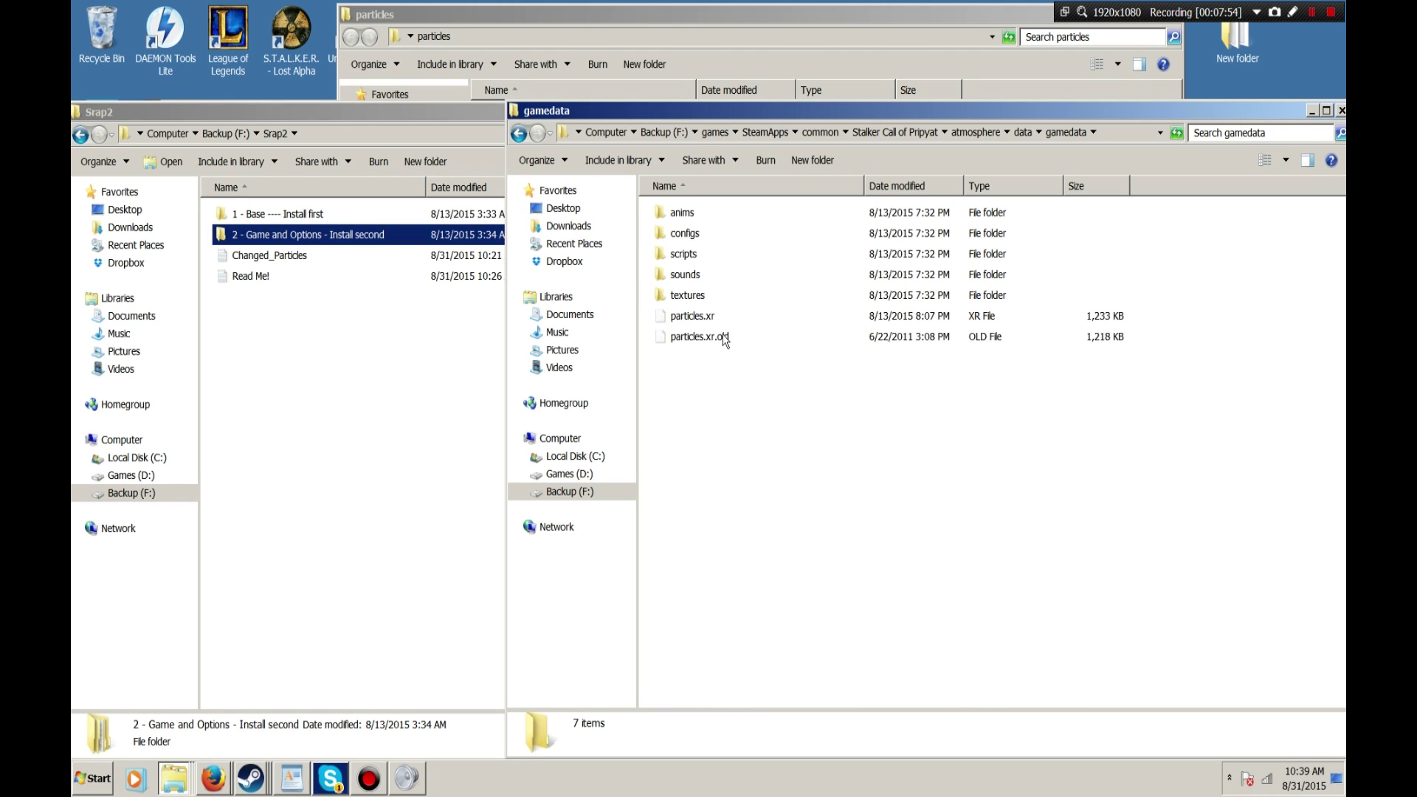
View the contents of the particle_tool archive and copy particles.xr.old from the atmosphere gamedata into the particles folder
click(726, 337)
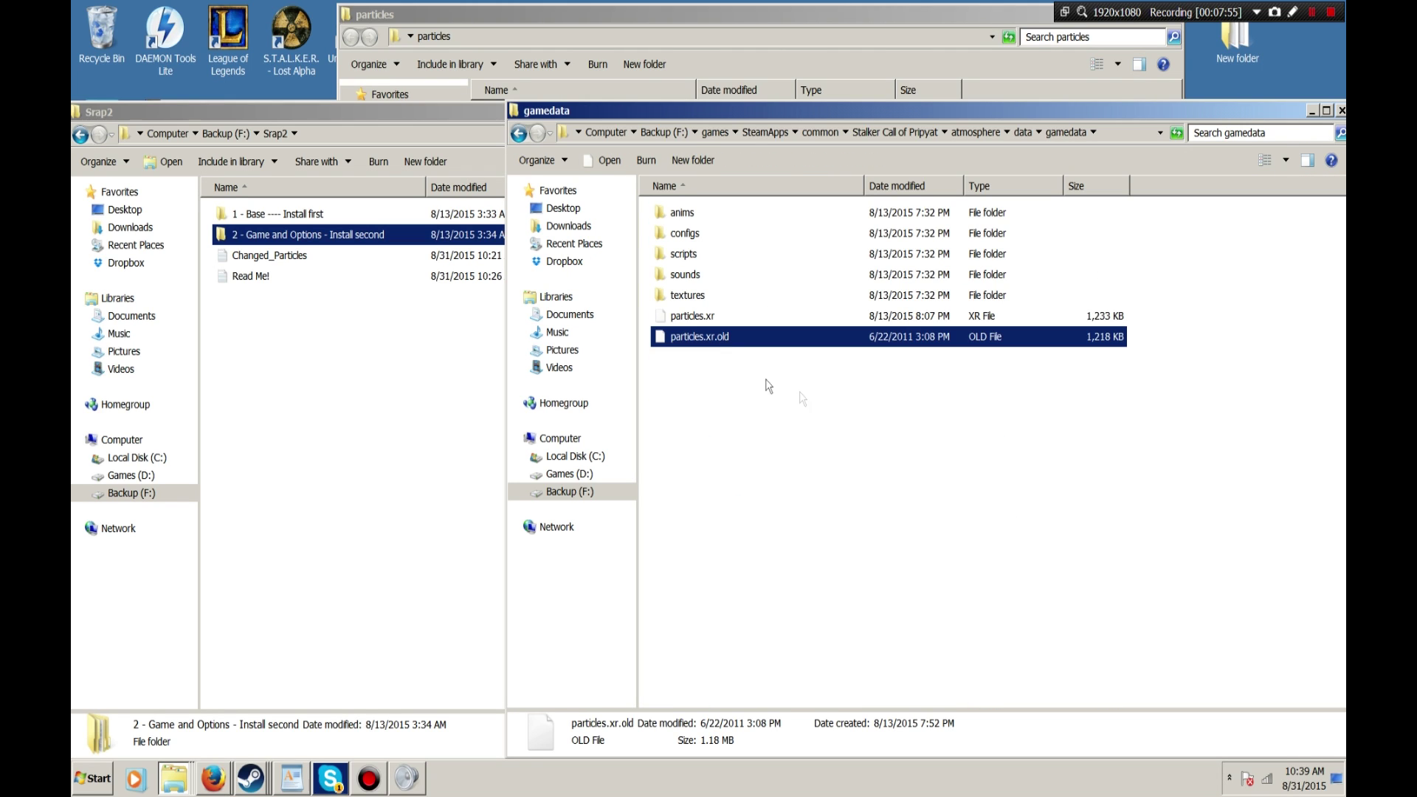
shift+click(736, 318)
click(760, 17)
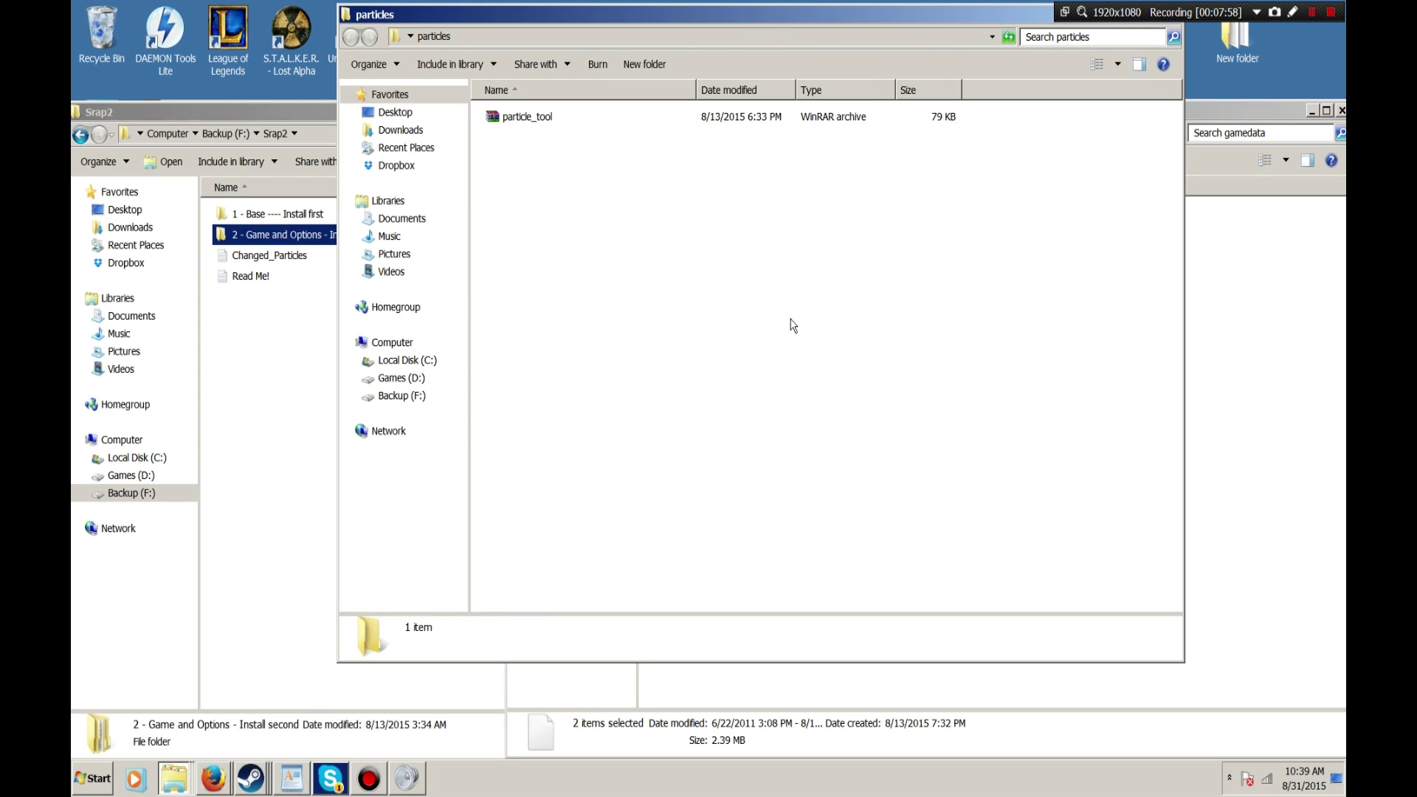
click(527, 121)
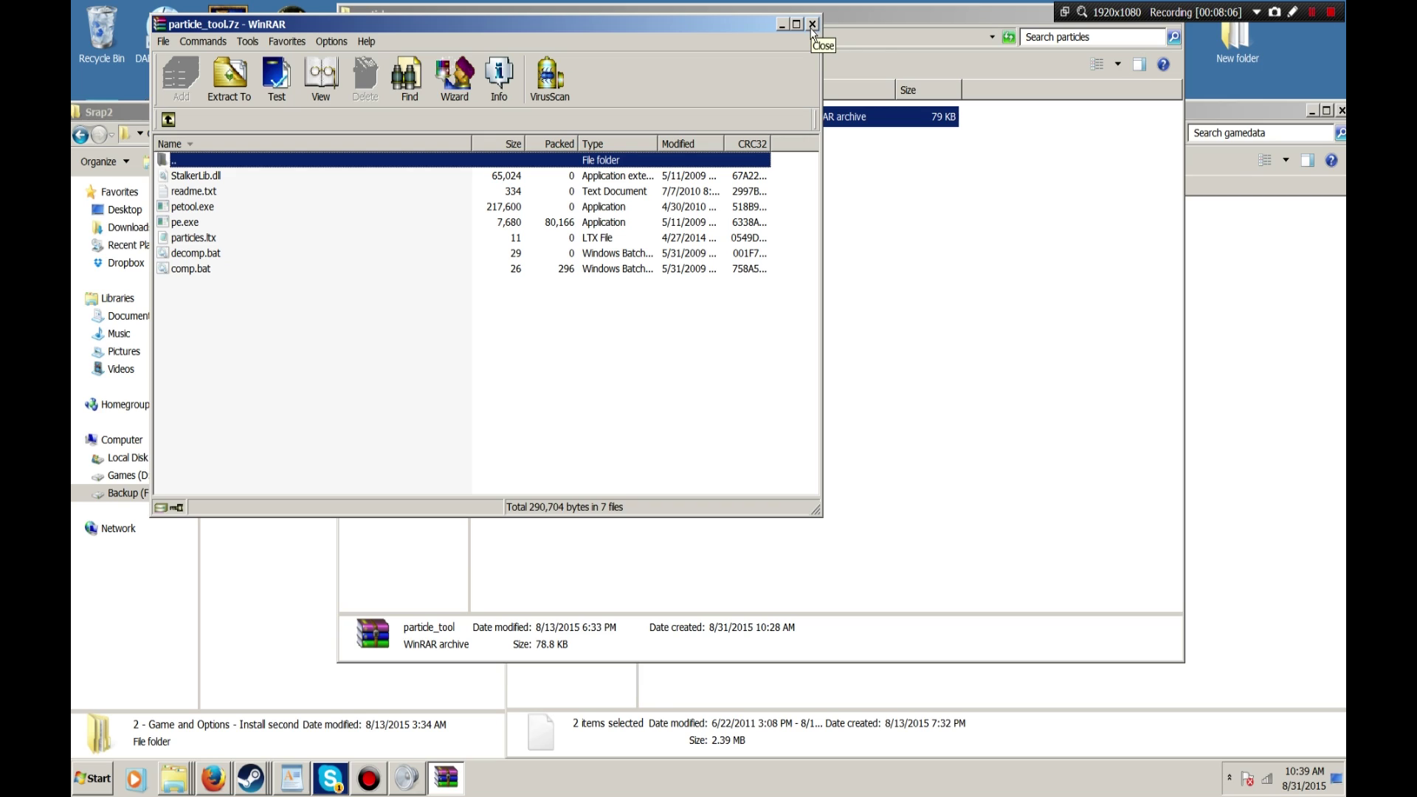
click(812, 24)
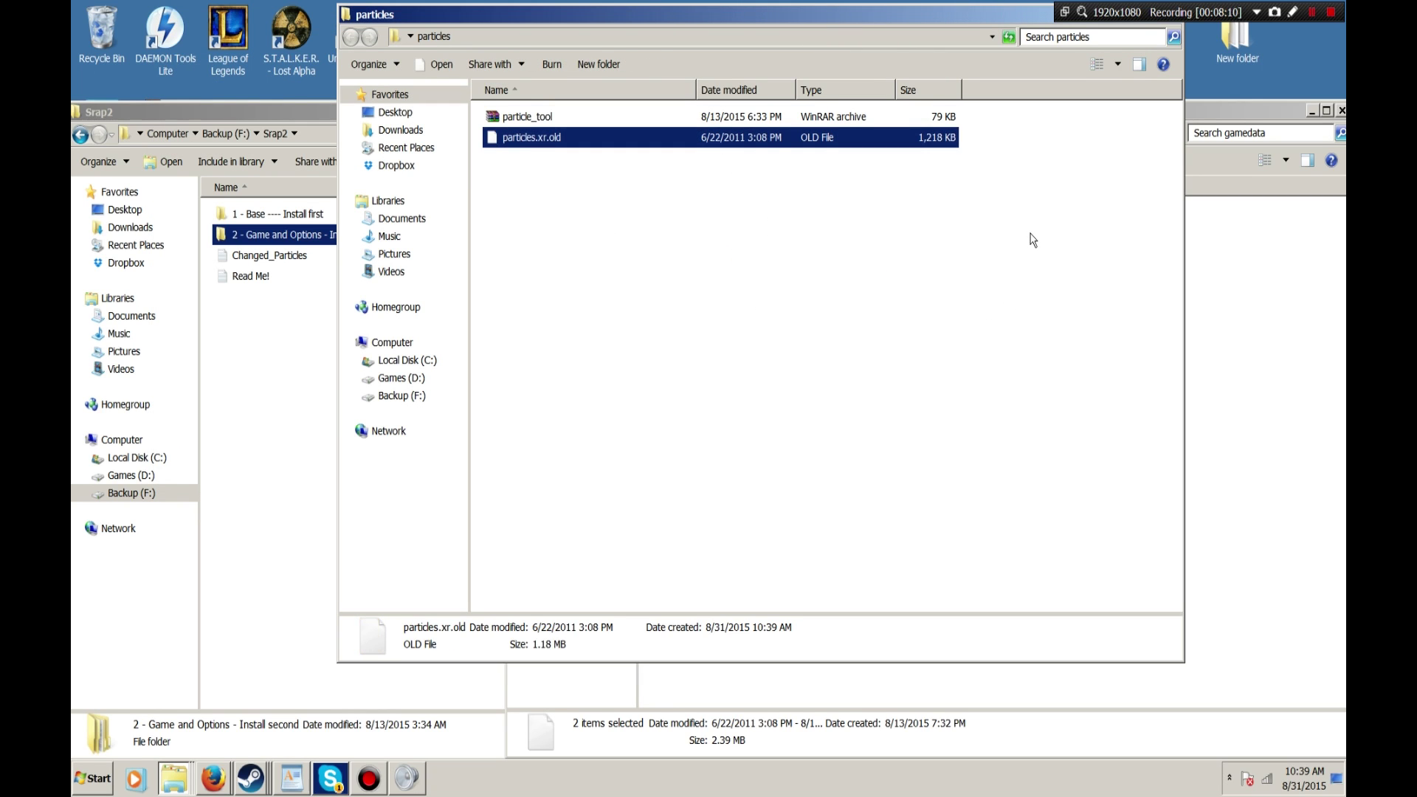
Rename the copied particles.xr.old file as particles.xr
right_click(562, 134)
click(619, 391)
key(End)
key(BackSpace)
key(BackSpace)
key(BackSpace)
key(BackSpace)
key(Return)
click(785, 401)
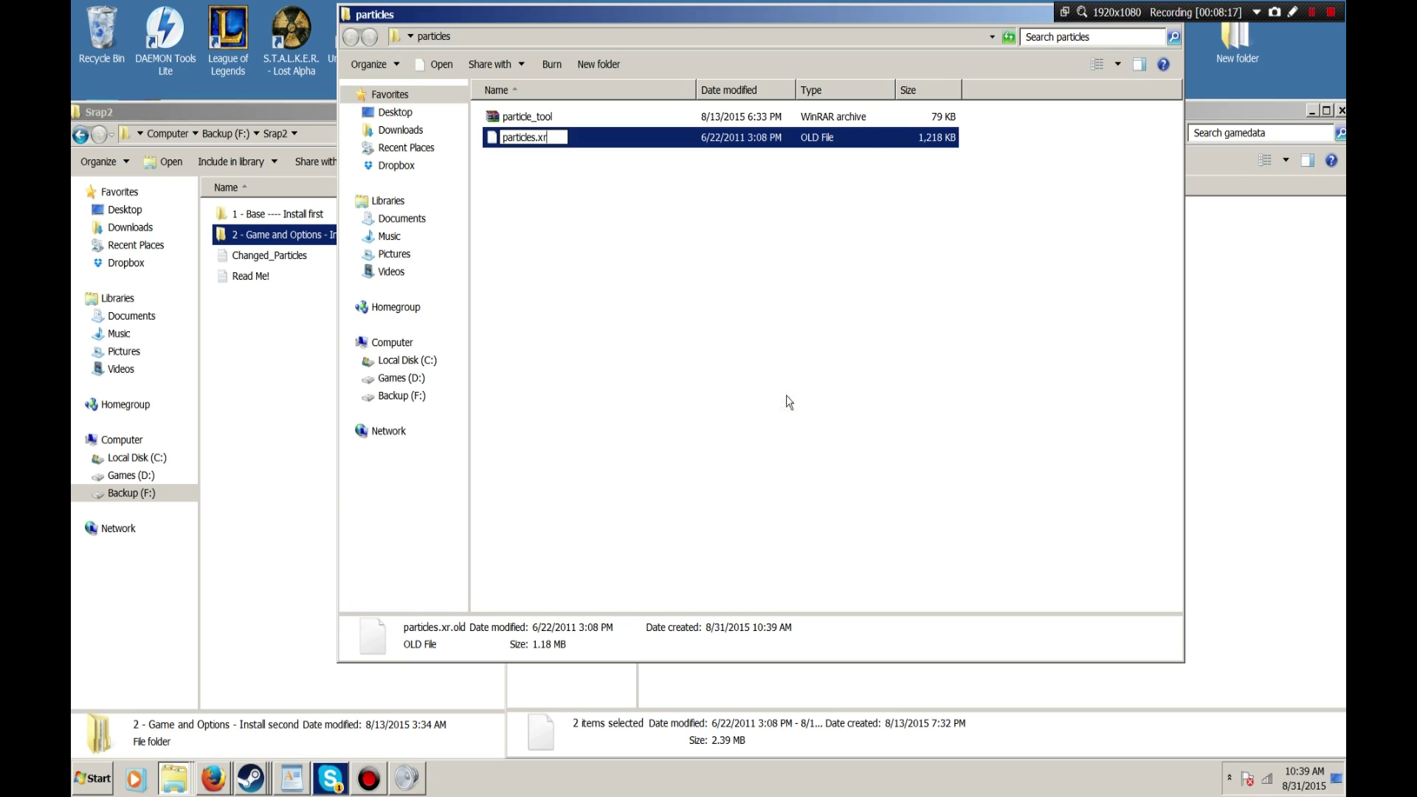
Create a new folder named Amosfear in the particles folder
right_click(626, 276)
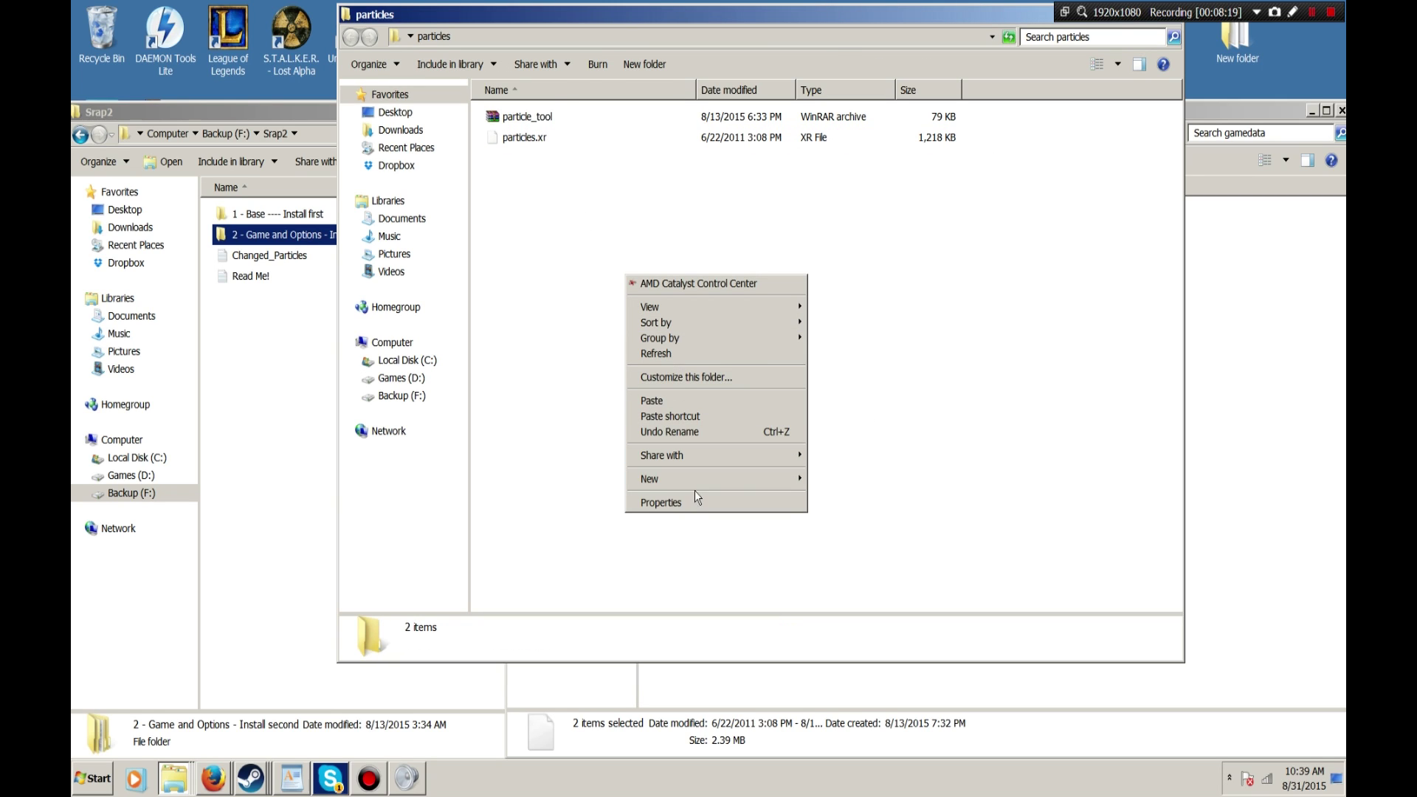
mouse_move(694, 485)
click(841, 468)
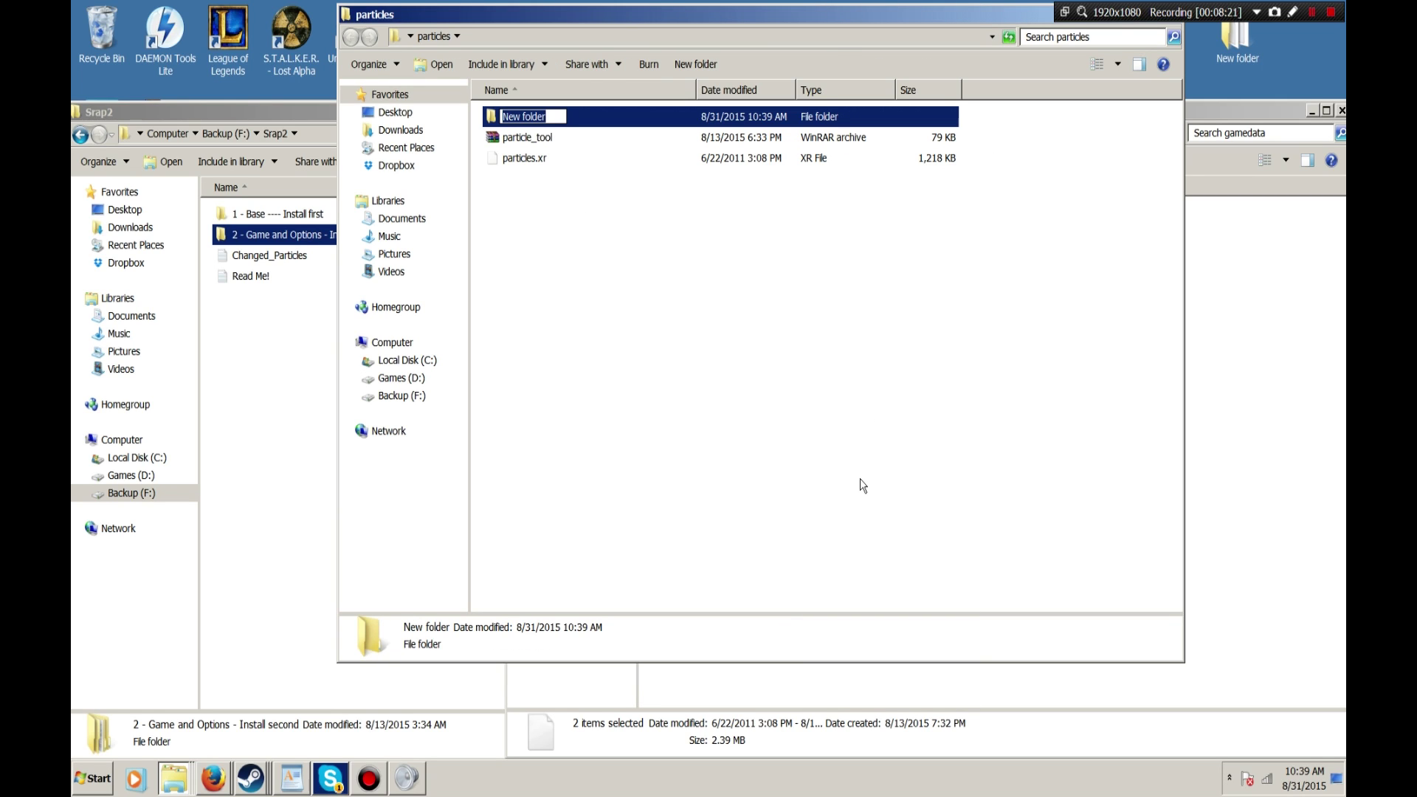
text(Amosfear)
key(Return)
Correct the new folder's name to Atmosfear
right_click(517, 123)
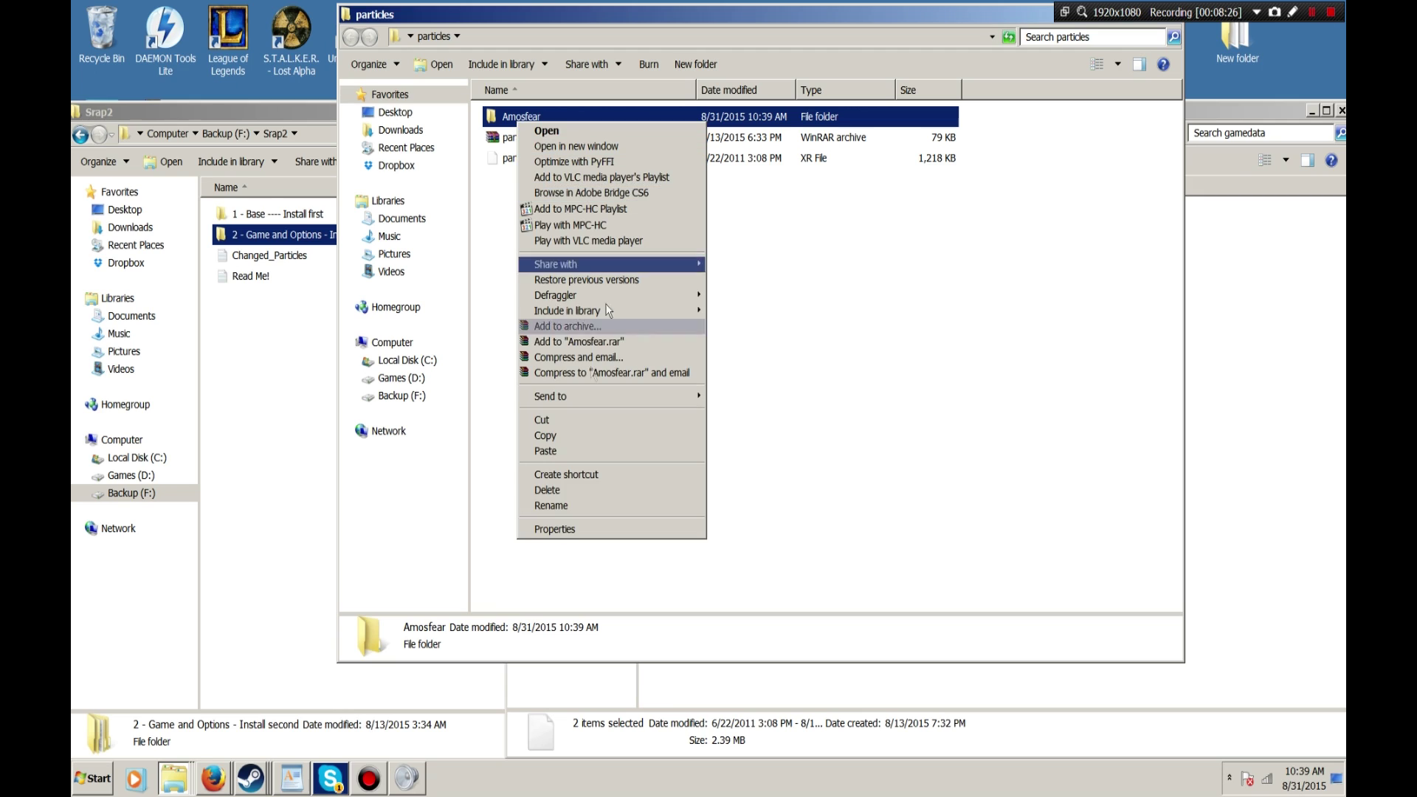
click(550, 506)
click(512, 114)
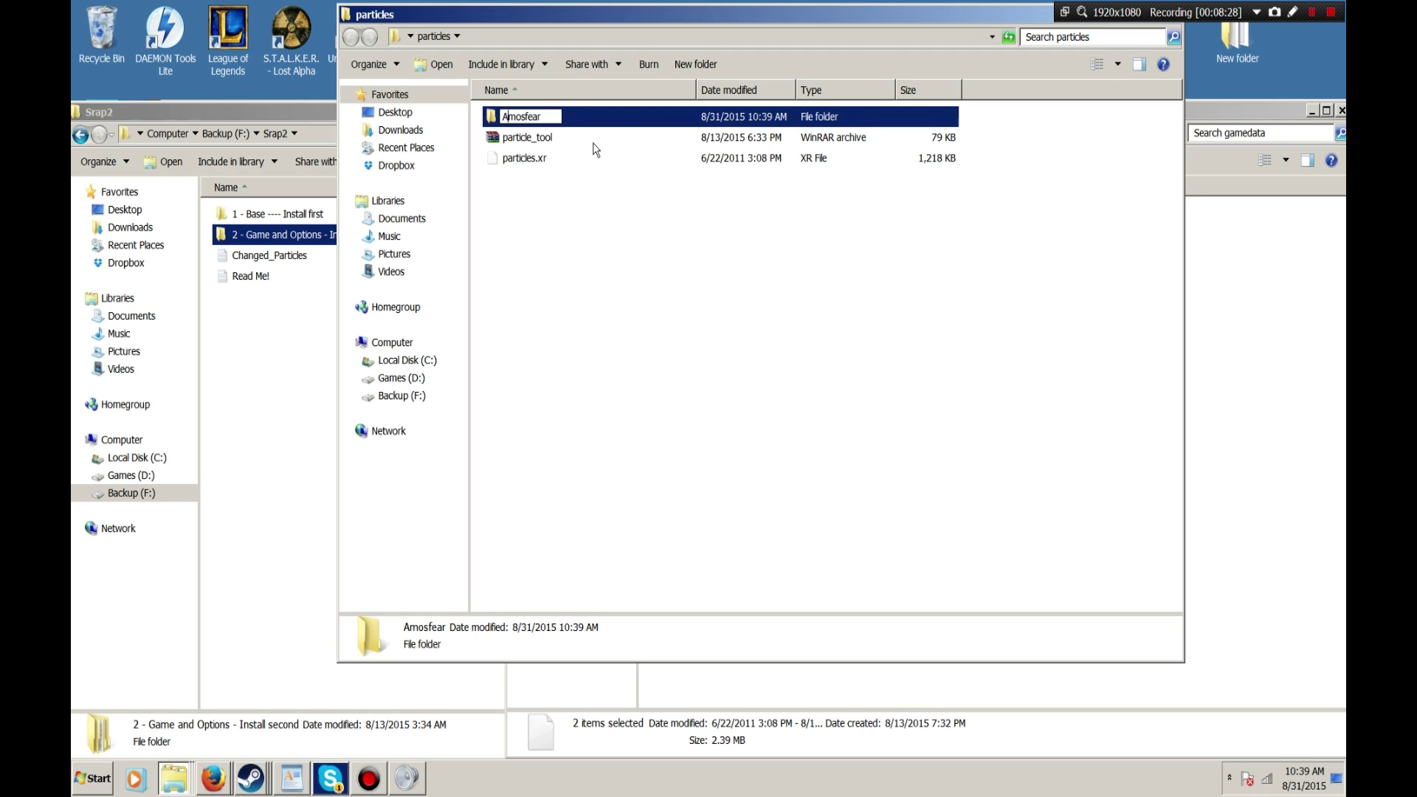
text(t)
key(Return)
Copy particle_tool and particles.xr into the Atmosfear folder and extract the archive there
click(561, 140)
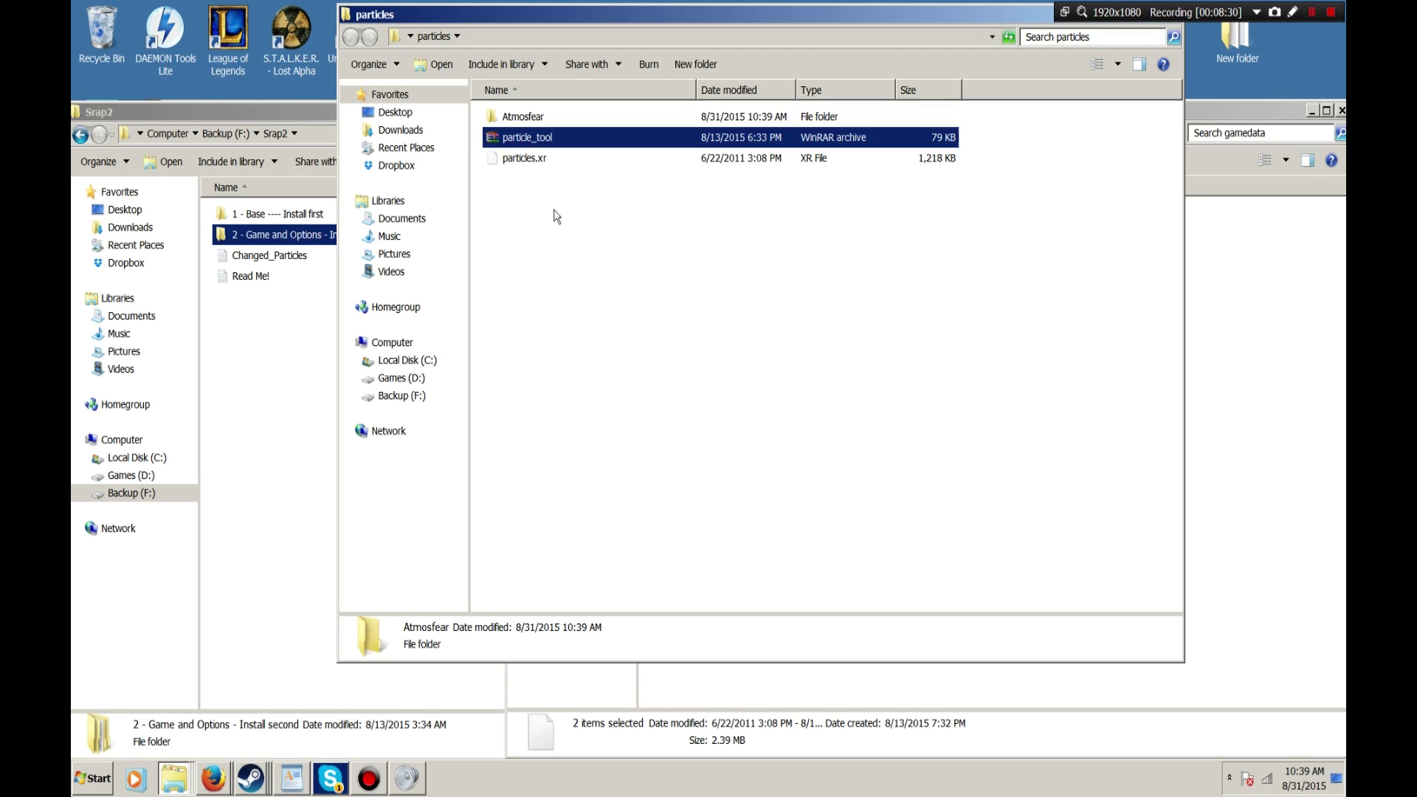
drag(542, 234, 527, 118)
double_click(527, 118)
click(626, 267)
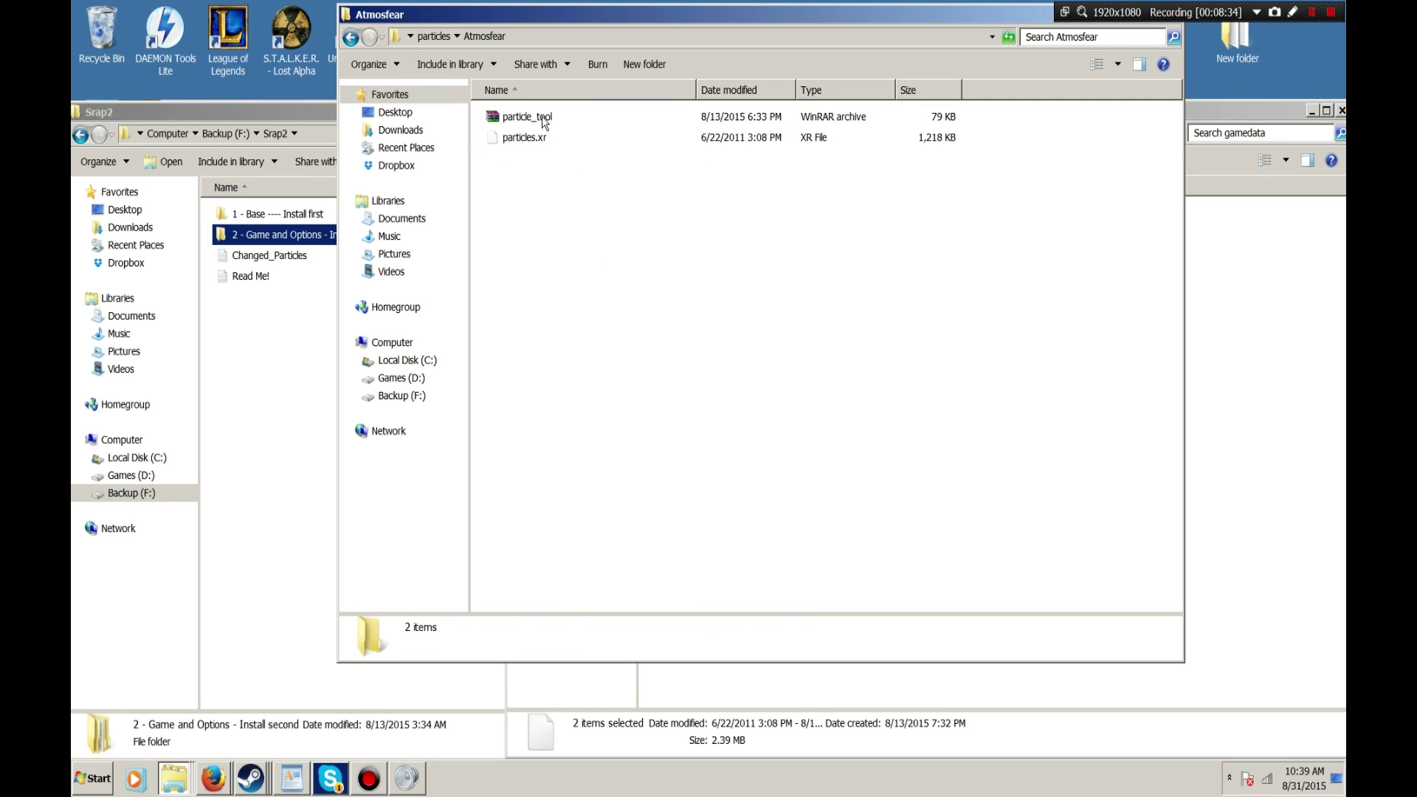
right_click(544, 123)
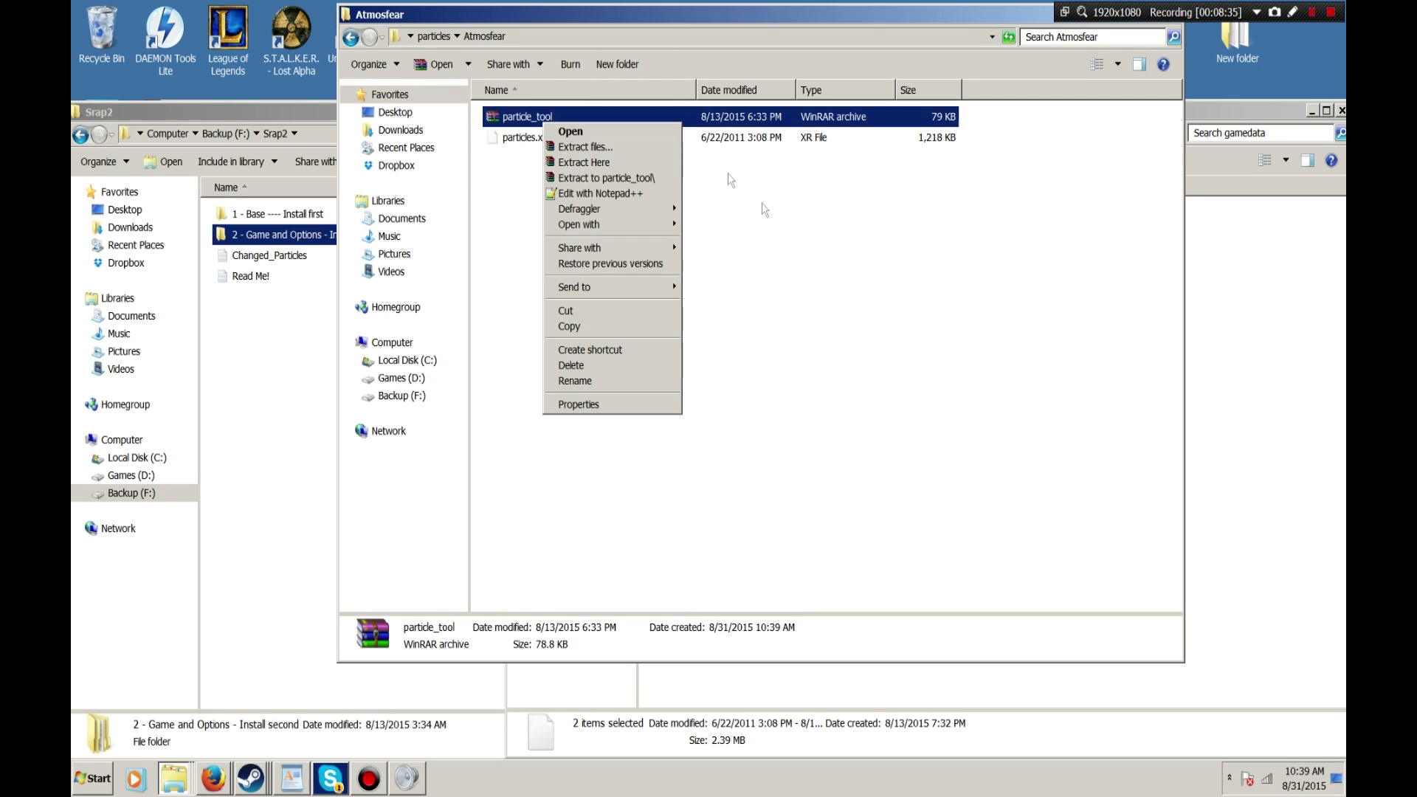
click(632, 164)
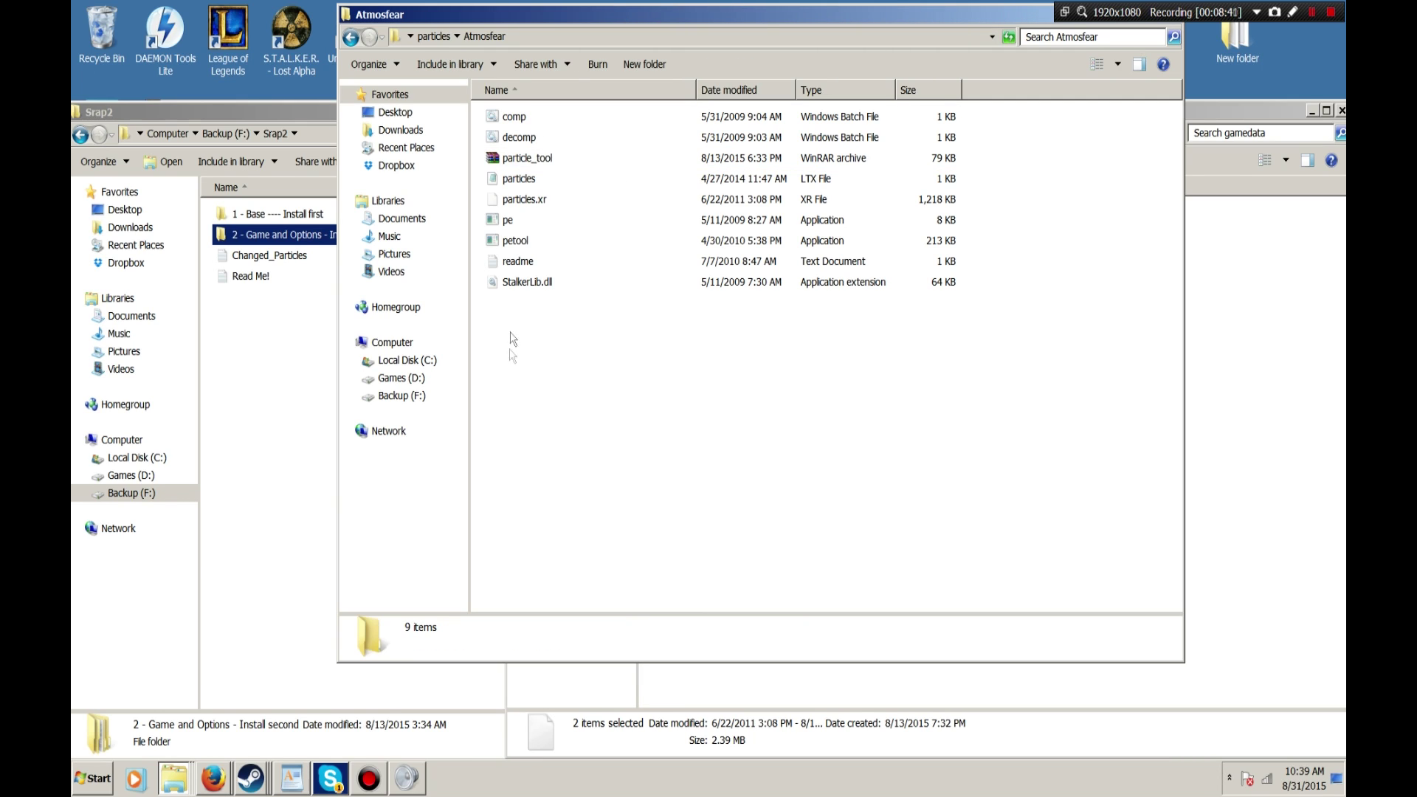
Run the decomp batch file to decompile the Atmosfear particles.xr and dismiss its console
click(523, 139)
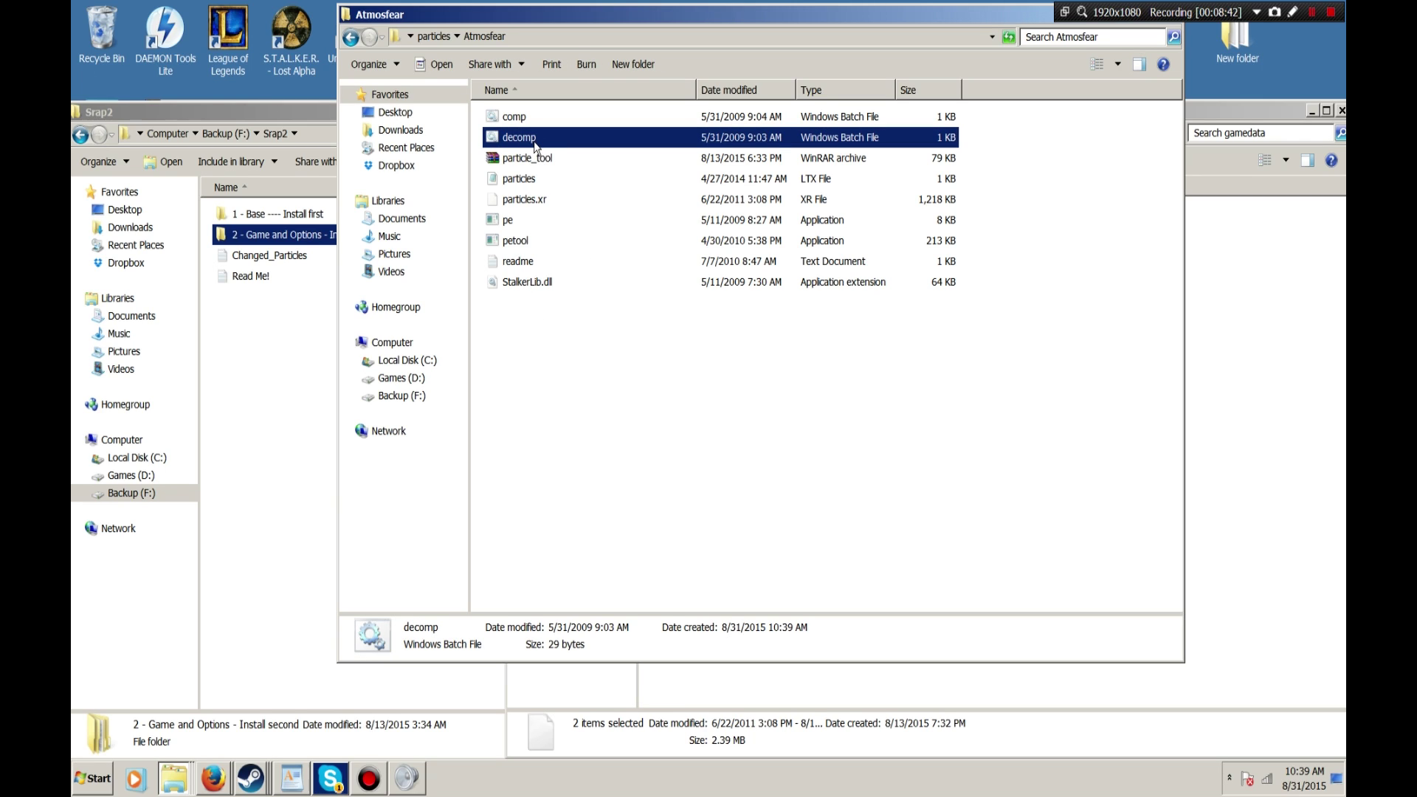
double_click(535, 145)
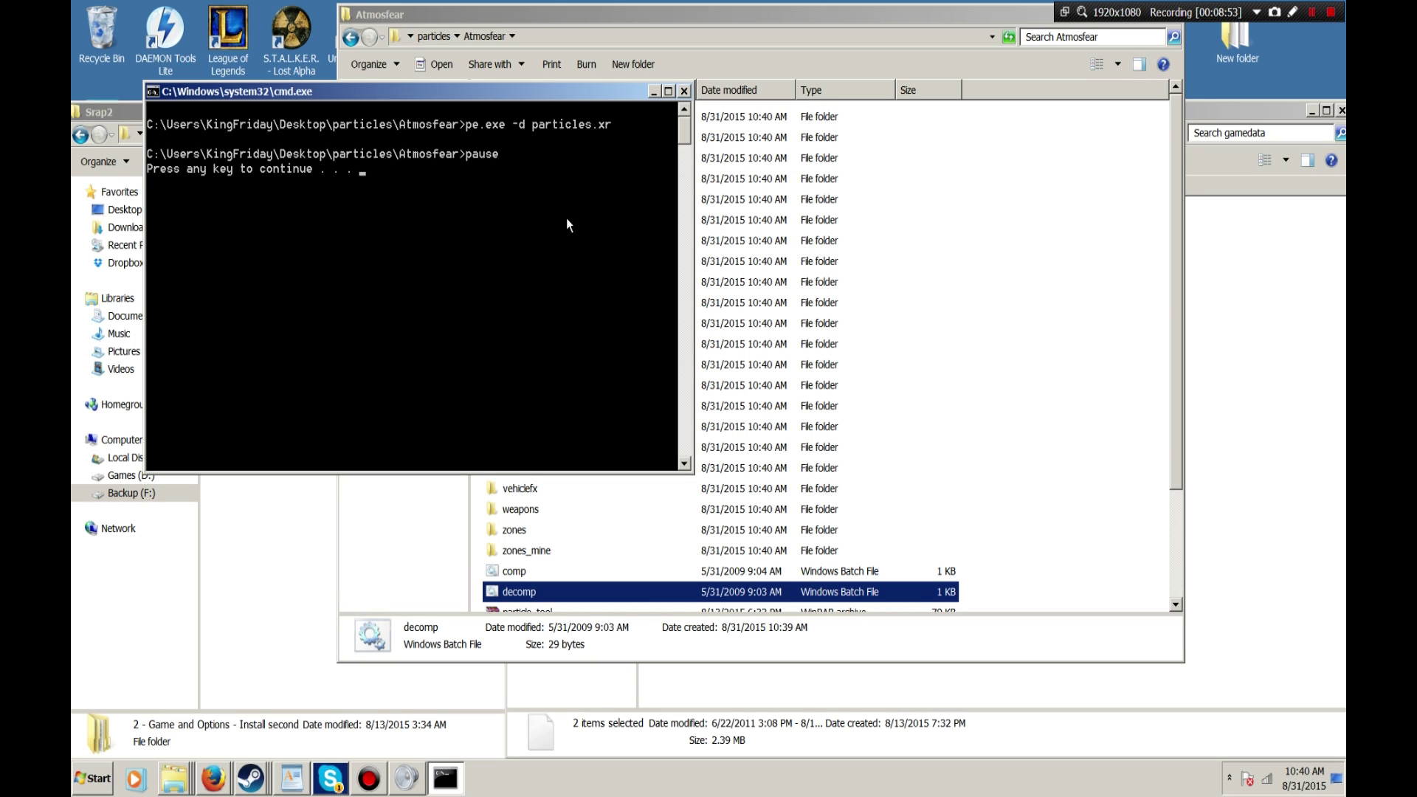
key(Return)
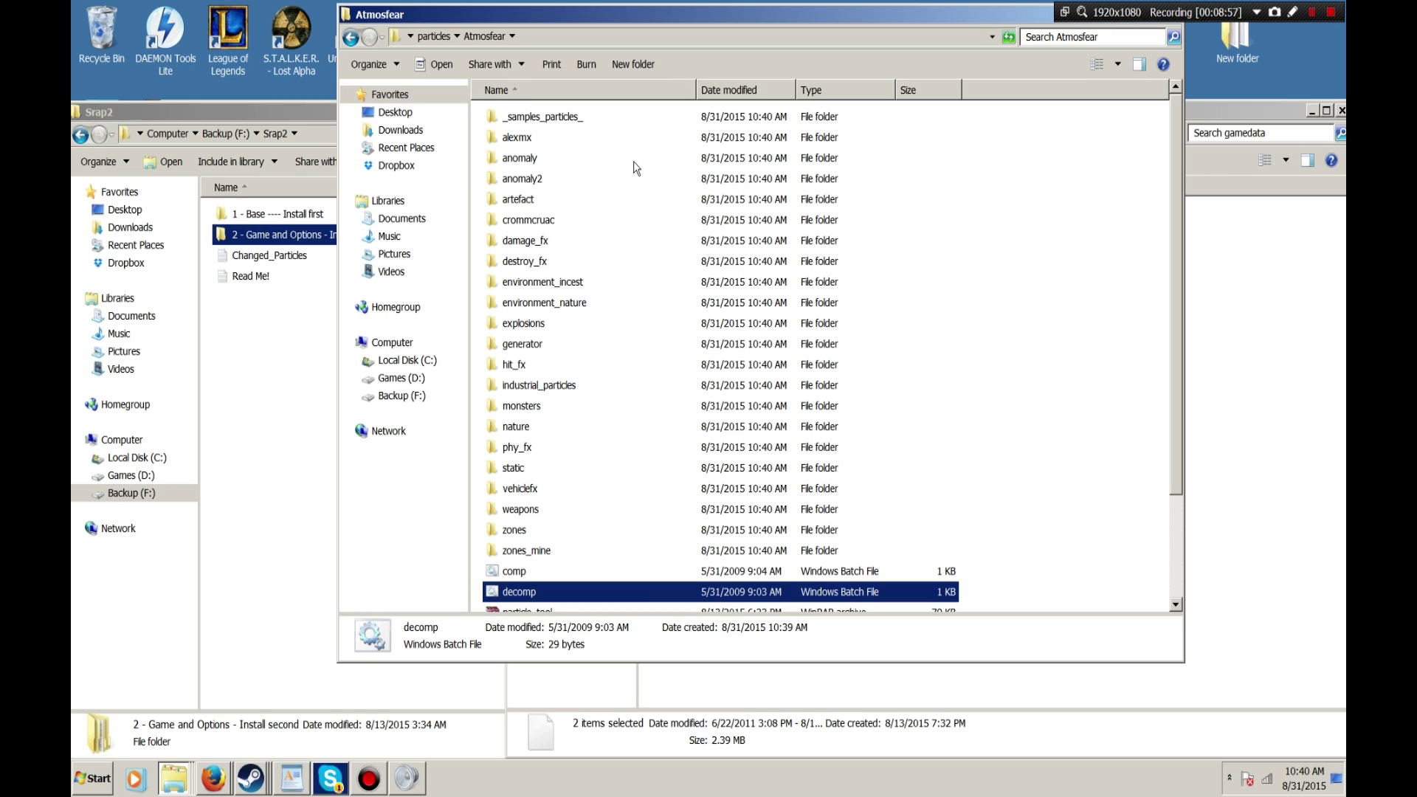
Look inside the decompiled environment_incest folder and return to the particles folder
double_click(546, 282)
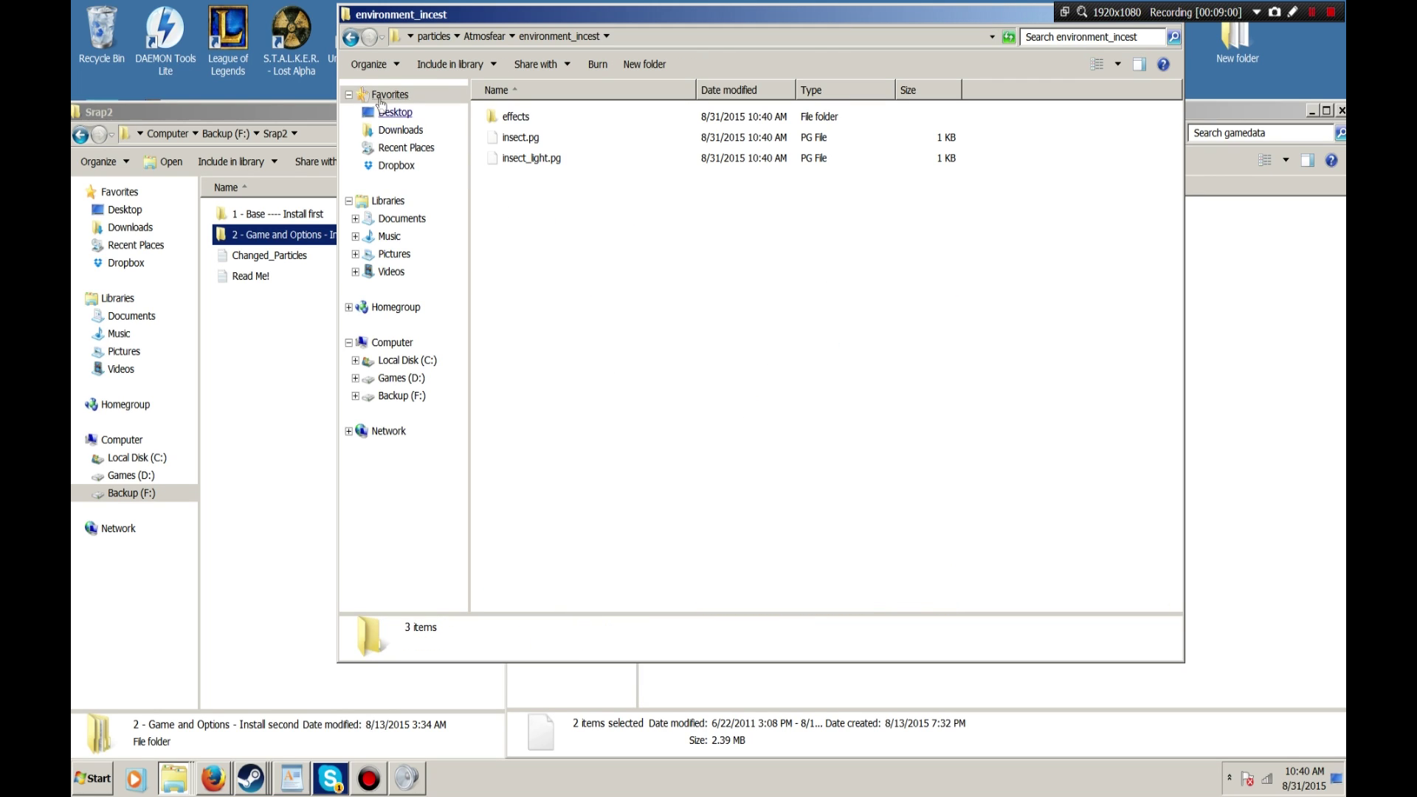
key(BackSpace)
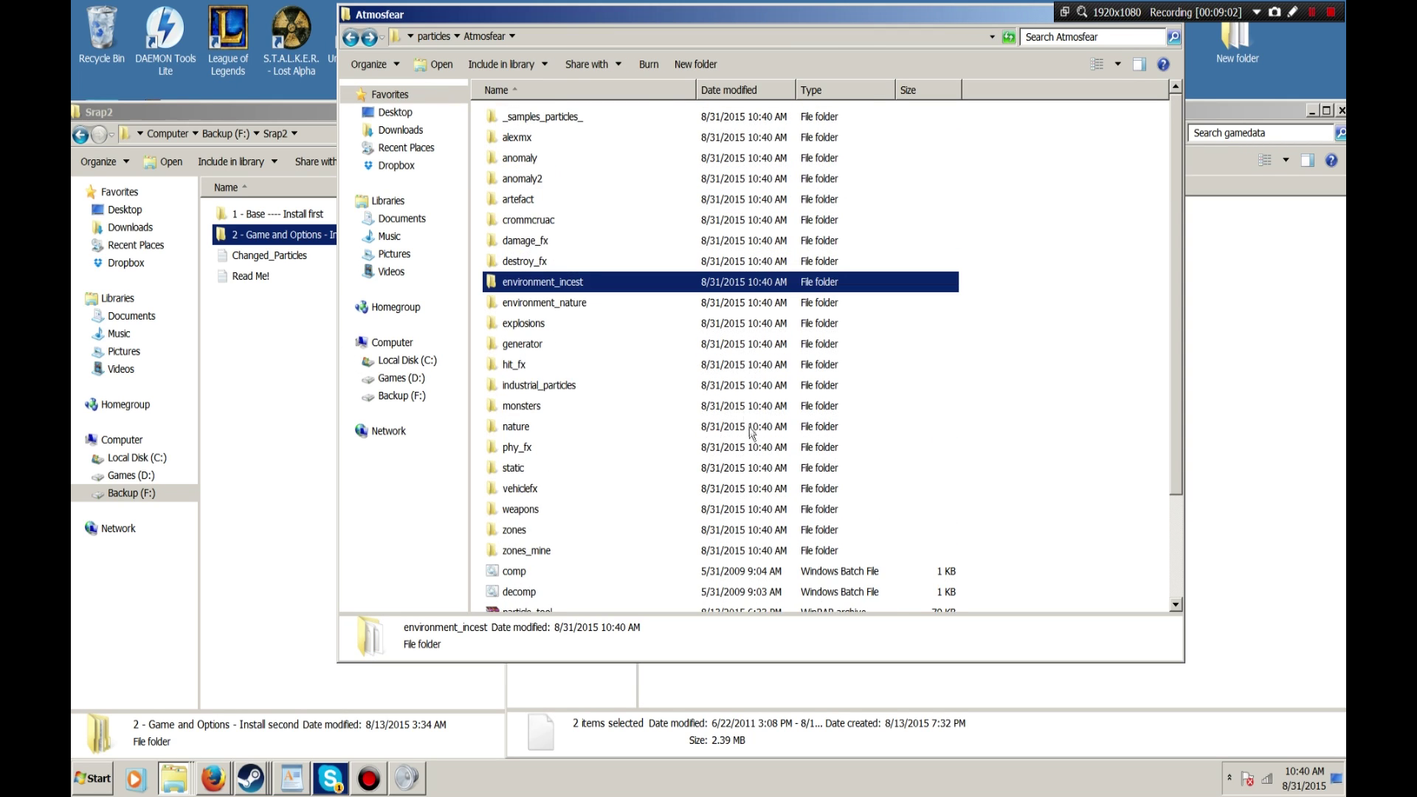
key(BackSpace)
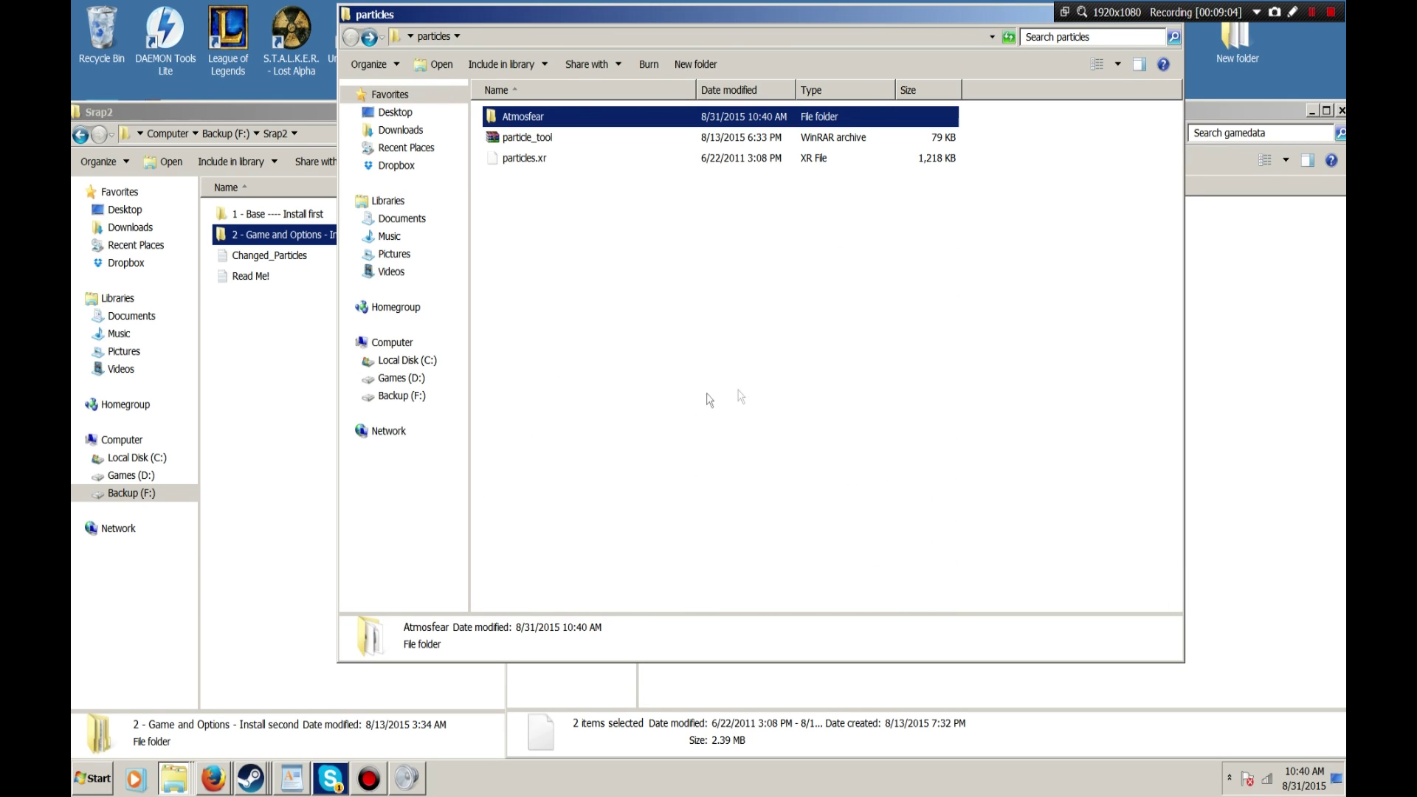
Copy particles.xr from the Gamedata folder of Srap2's 1 - Base ---- Install first
right_click(538, 215)
click(293, 273)
double_click(278, 215)
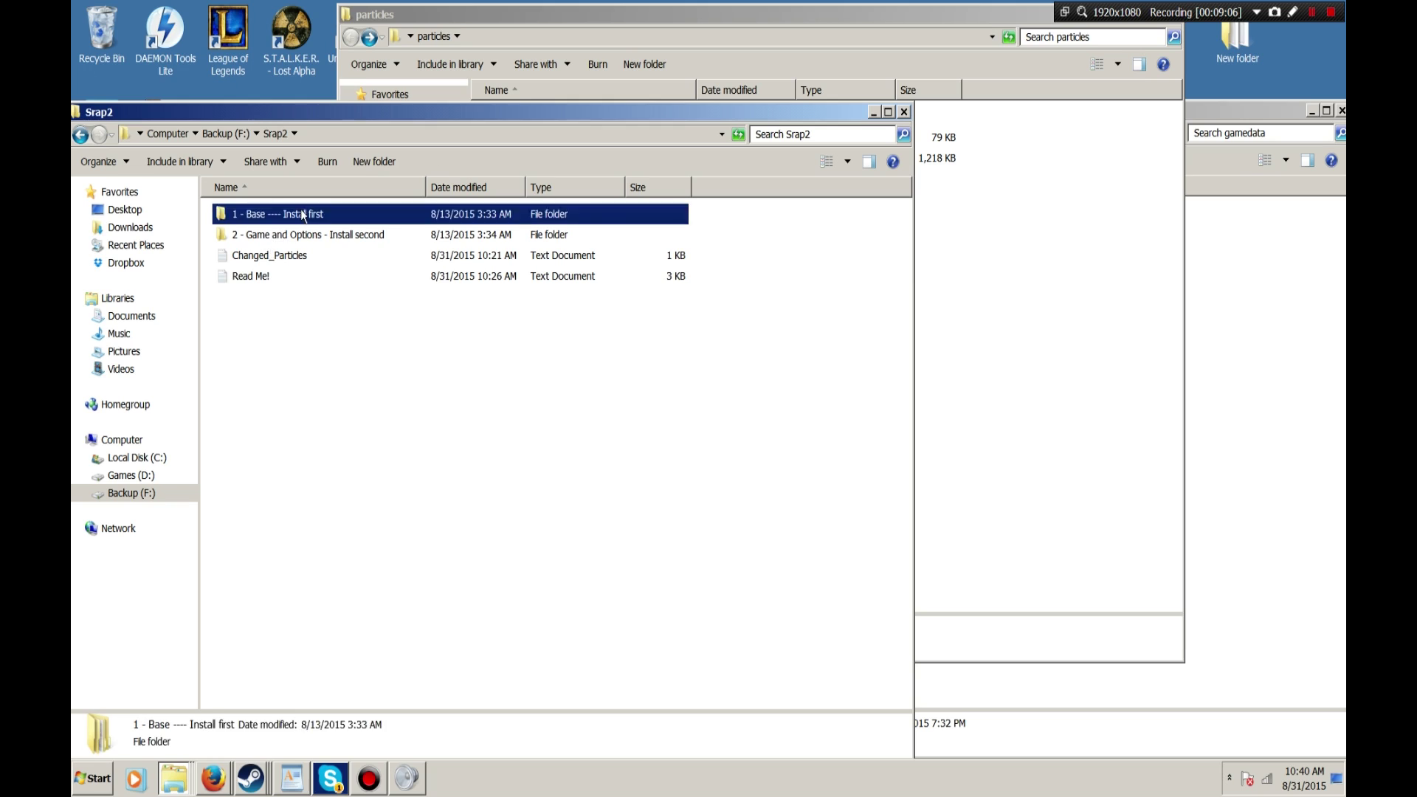
double_click(252, 222)
click(265, 271)
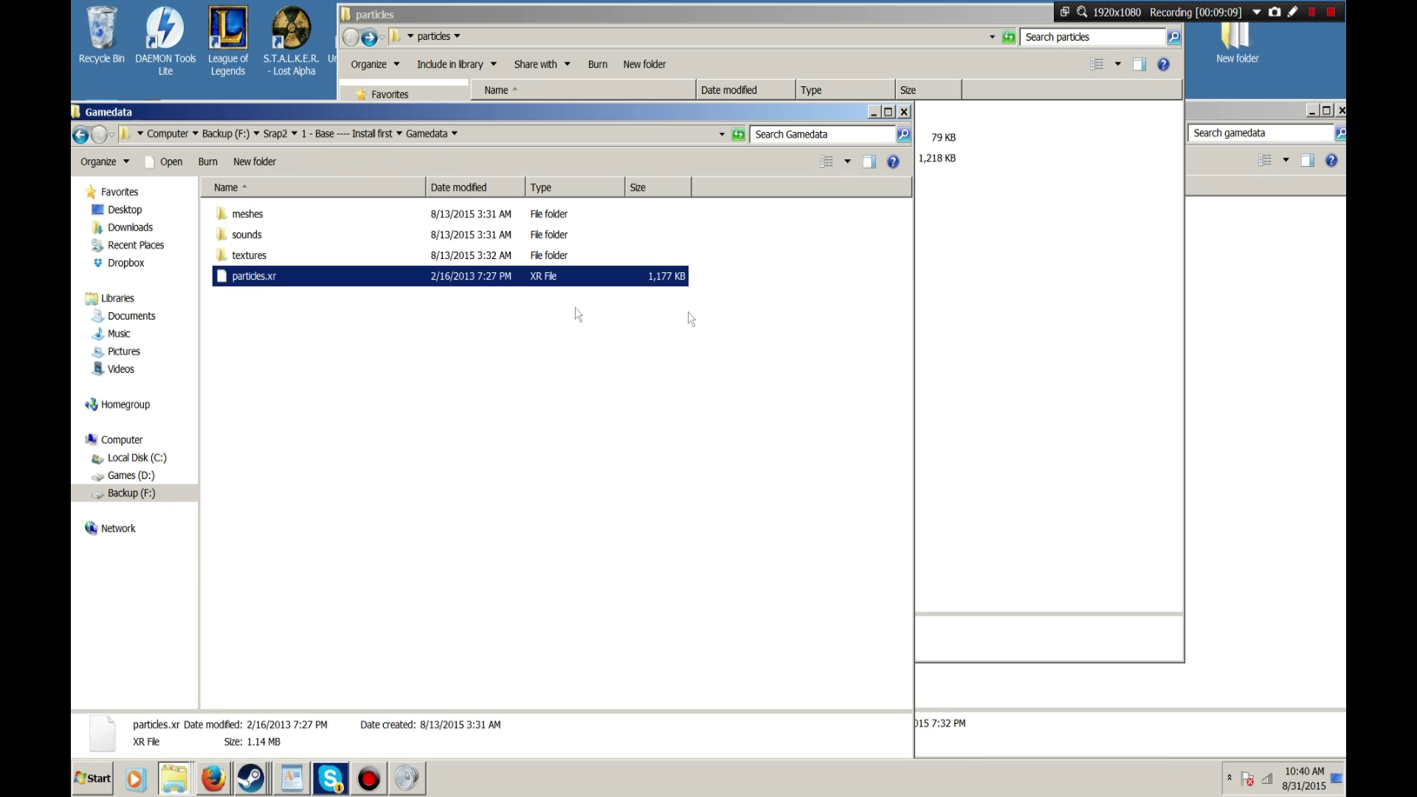
Create a folder named SRAP2 in the particles folder
click(1009, 333)
right_click(674, 316)
mouse_move(819, 516)
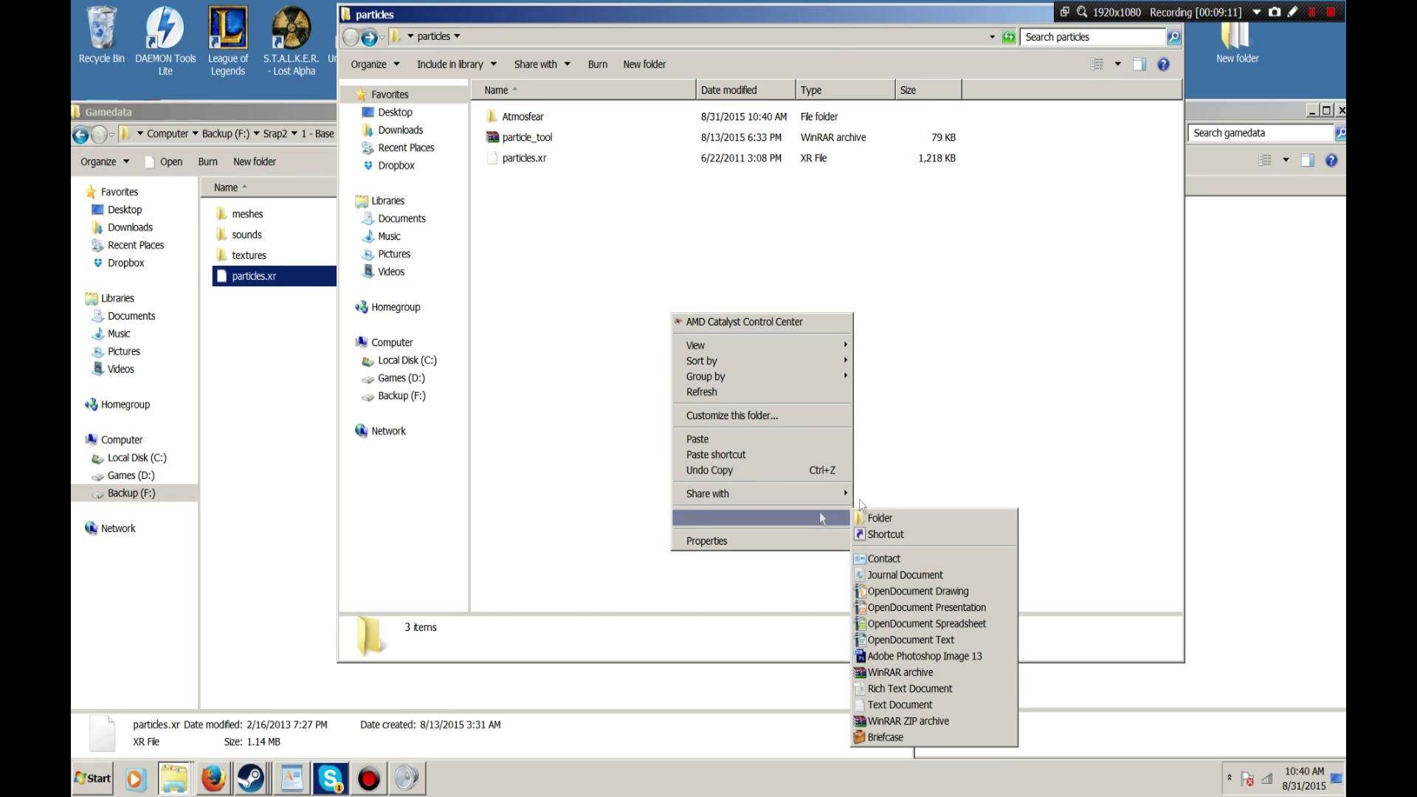
click(898, 516)
text(sRAP)
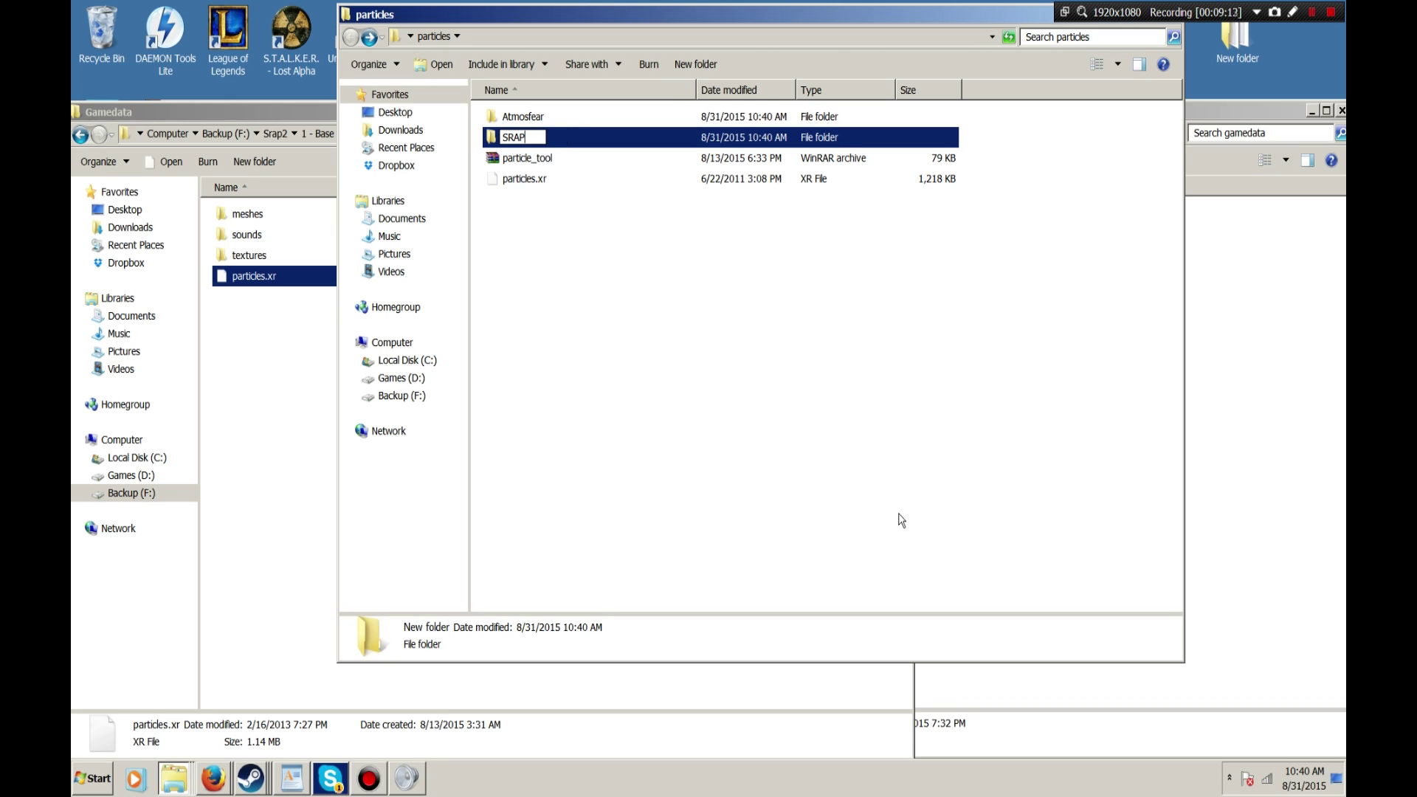
key(Return)
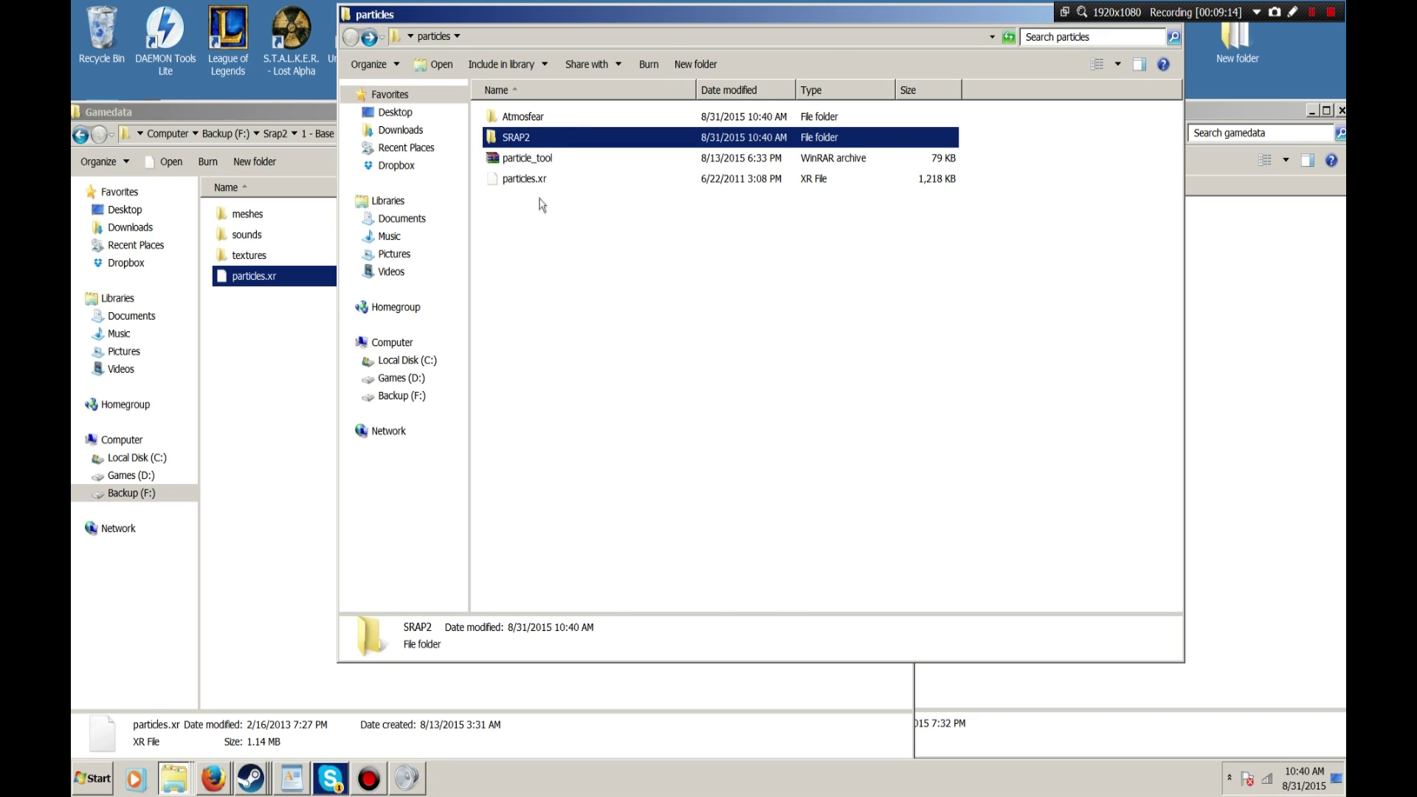
Move the particle_tool archive into the SRAP2 folder and paste Srap2's particles.xr beside it
drag(524, 158, 516, 138)
double_click(517, 138)
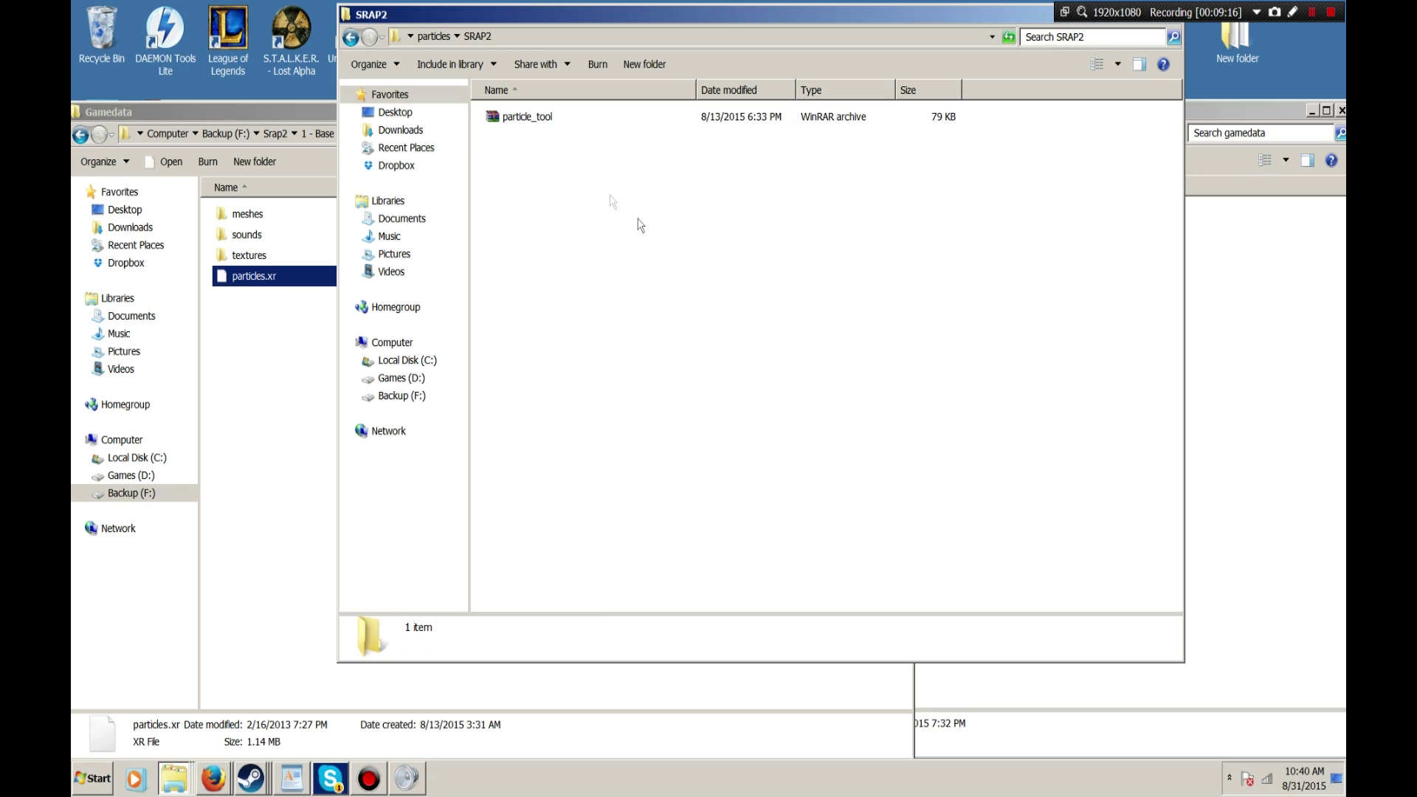
right_click(544, 212)
click(629, 338)
click(517, 116)
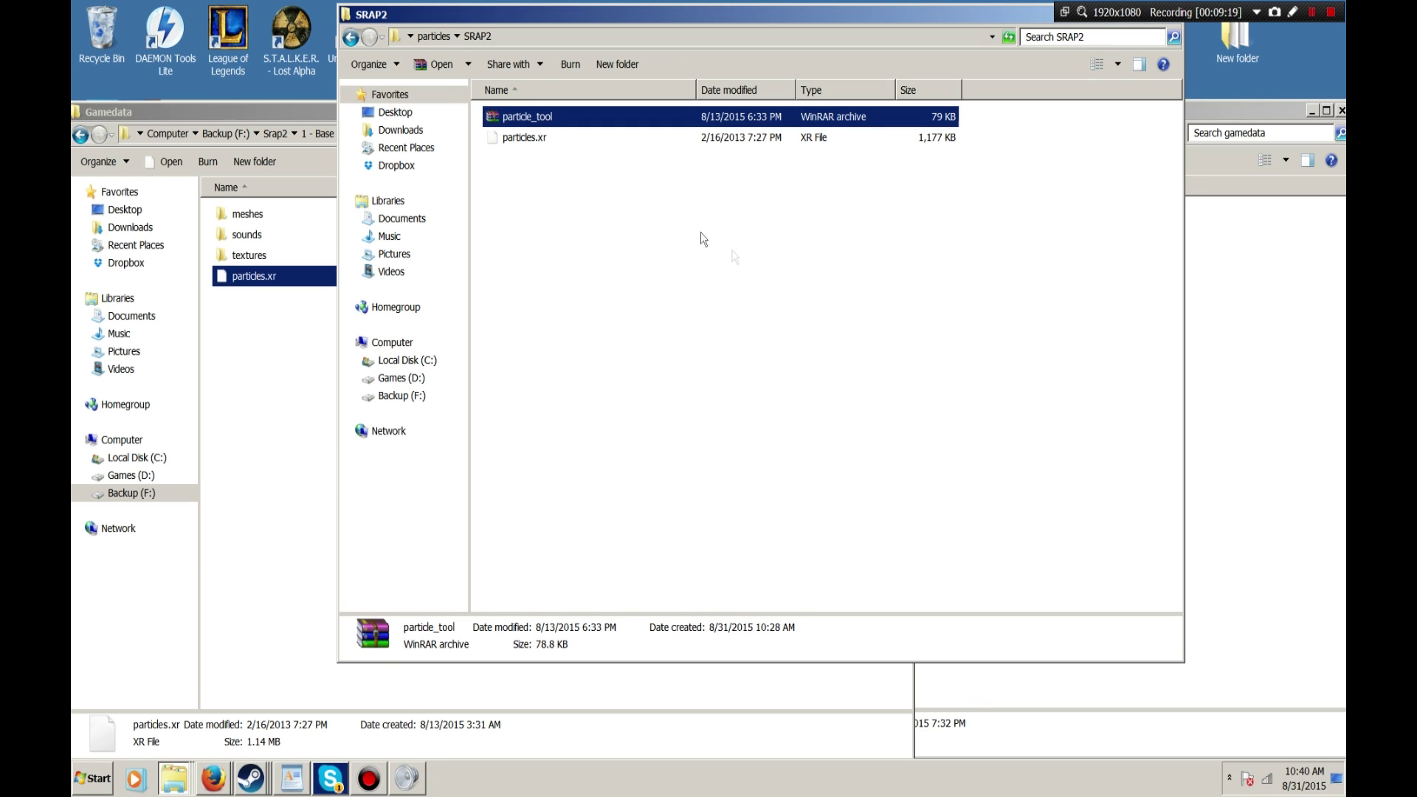
Extract the particle_tool archive directly into the SRAP2 folder, beside particles.xr
click(346, 38)
click(569, 259)
key(ctrl+v)
double_click(516, 134)
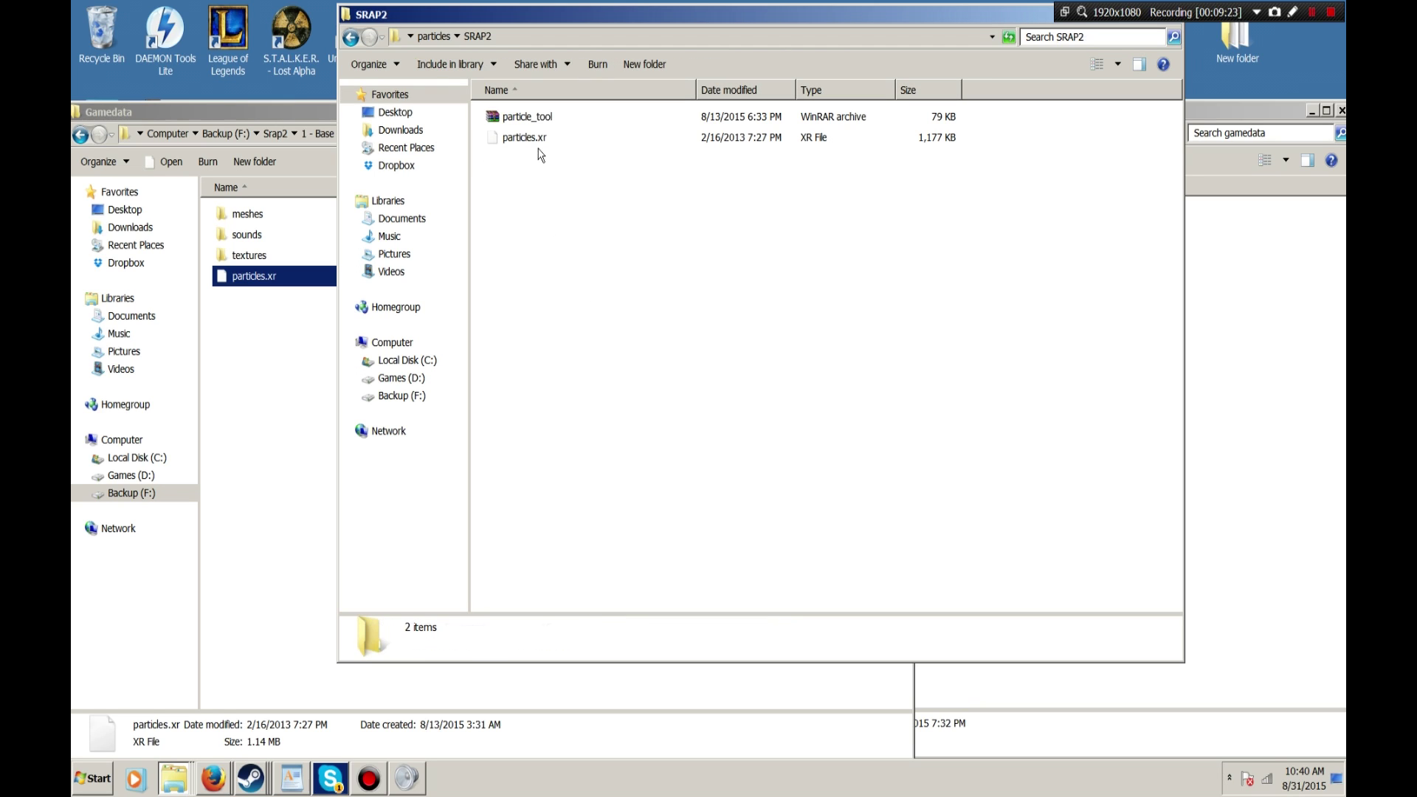
right_click(553, 118)
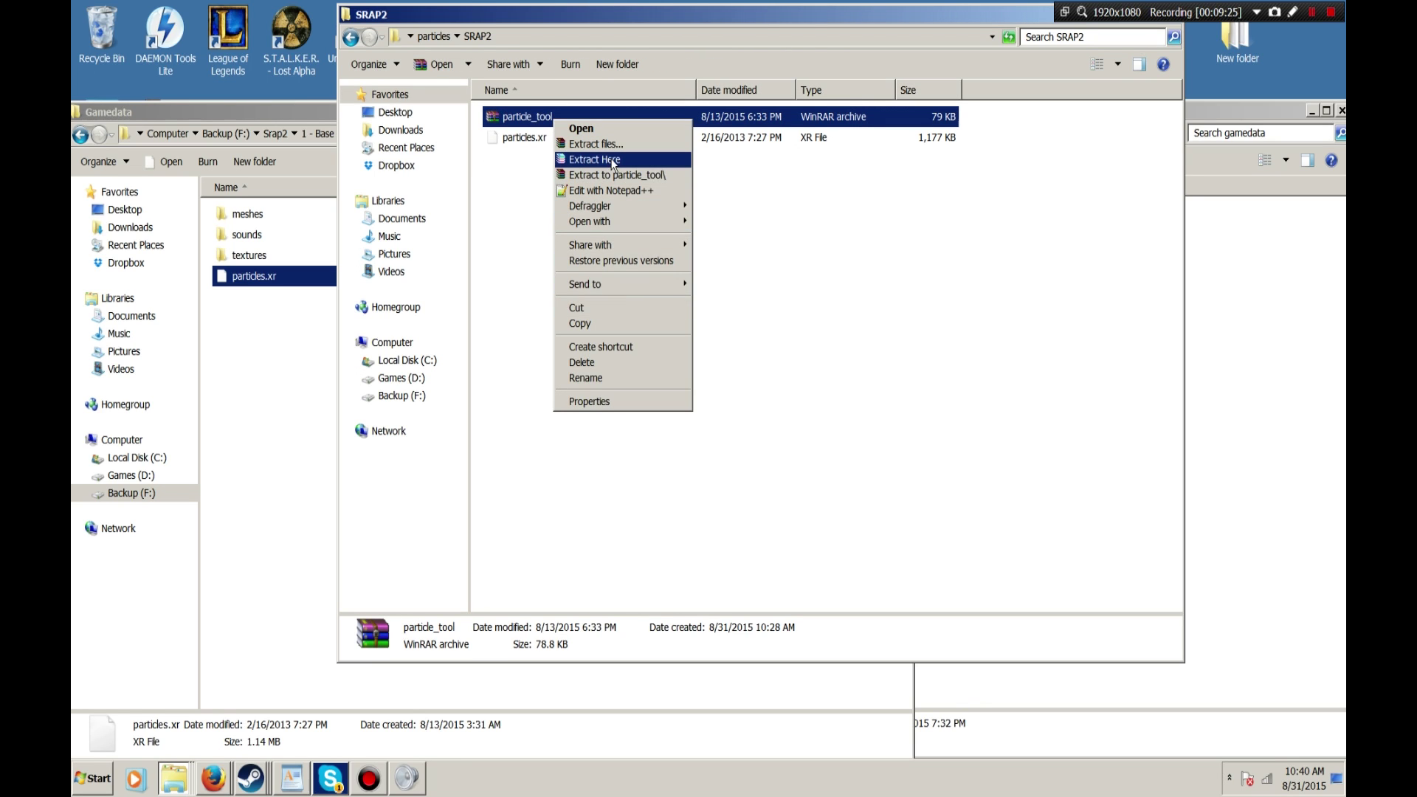
click(590, 161)
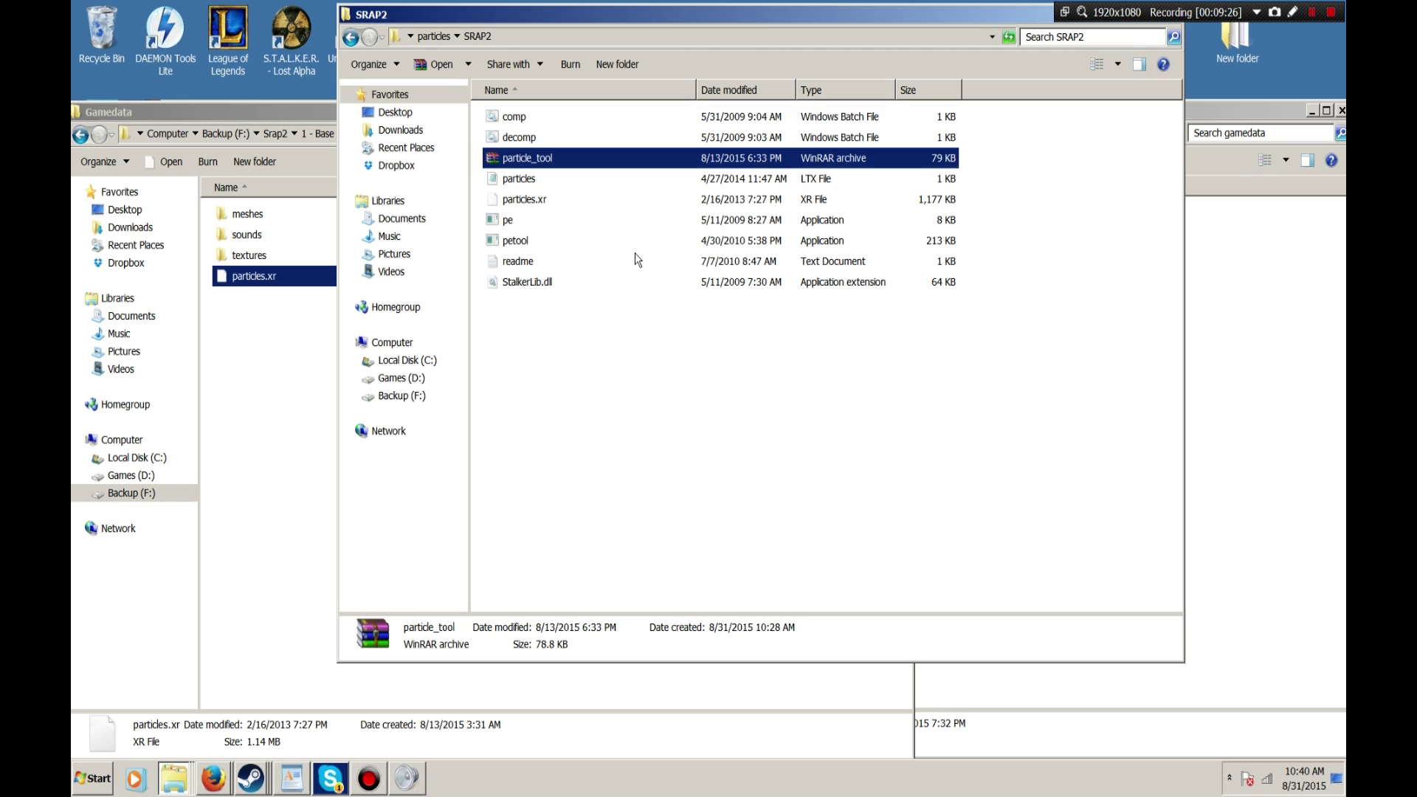
Decompile SRAP2's particles.xr by running the decomp batch file in the SRAP2 folder
click(525, 118)
double_click(521, 137)
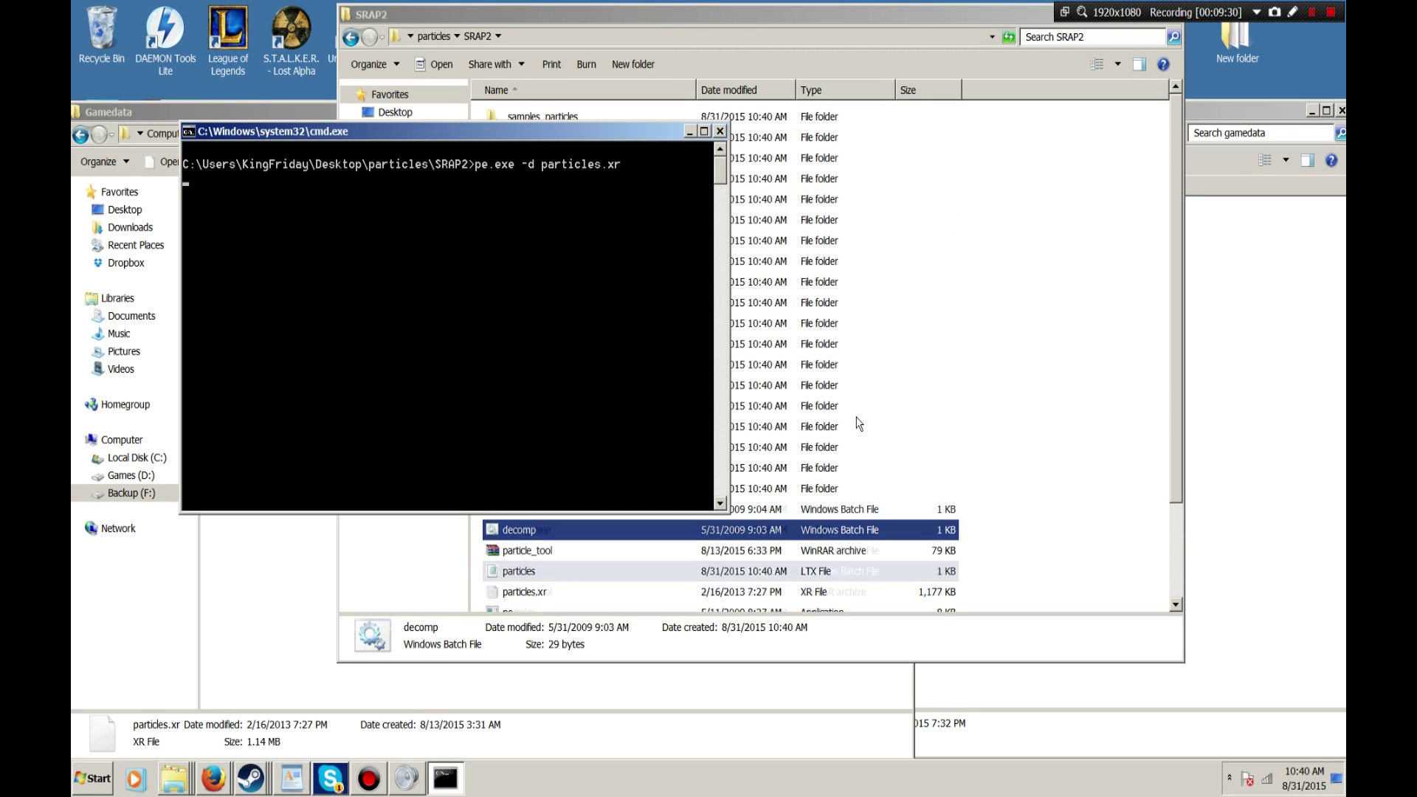
key(Return)
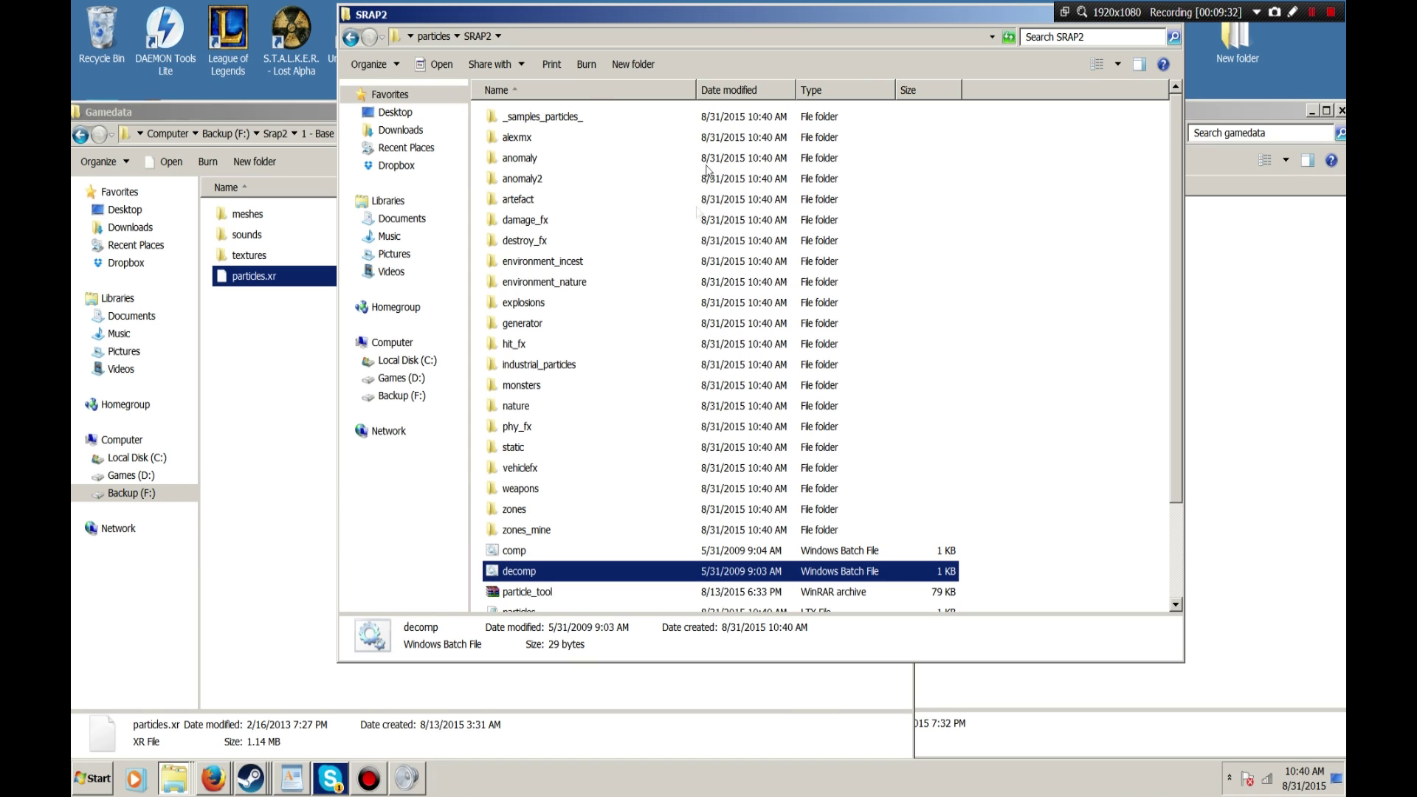
scroll(722, 462, down, 2)
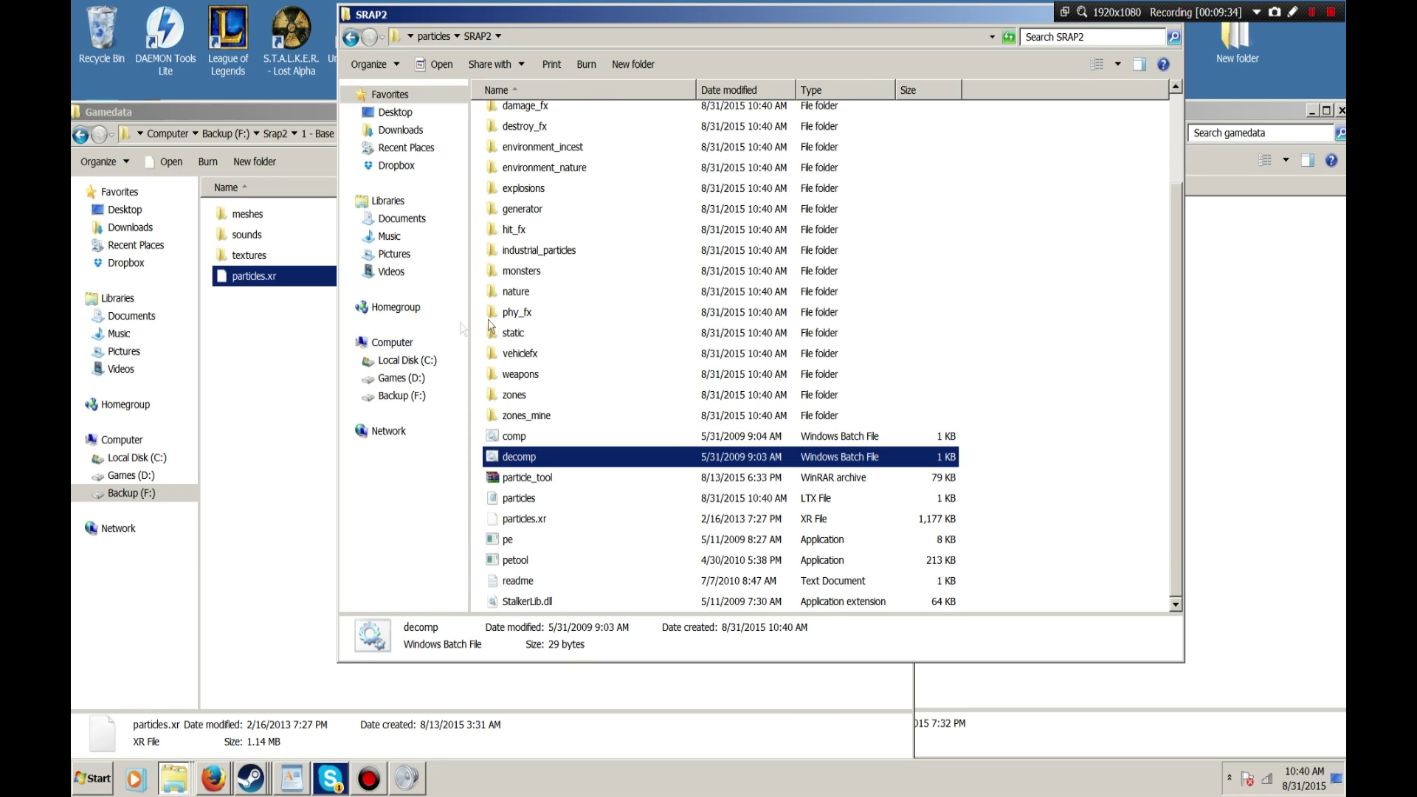
Go back to the main Srap2 folder and open the Changed_Particles text file
click(236, 304)
click(277, 134)
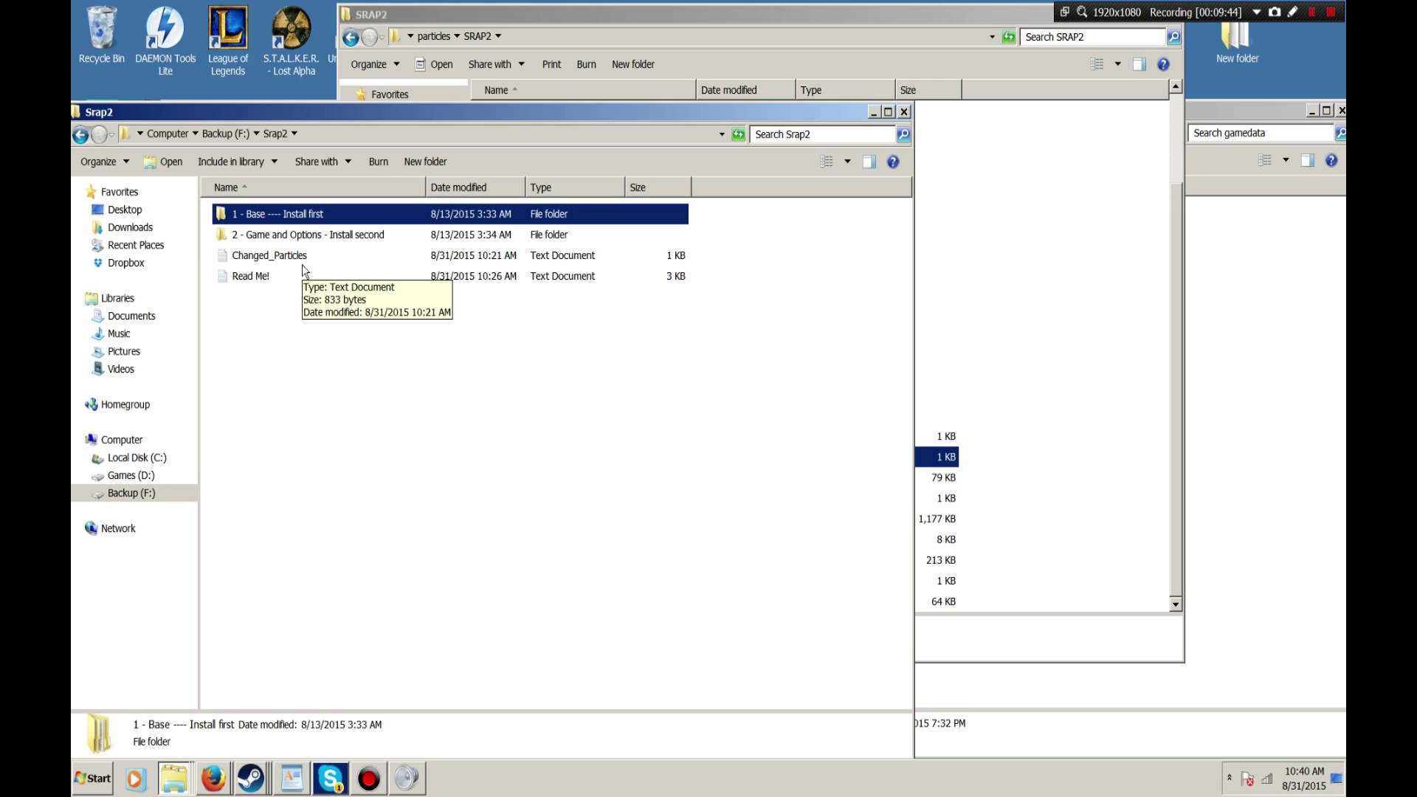
click(307, 257)
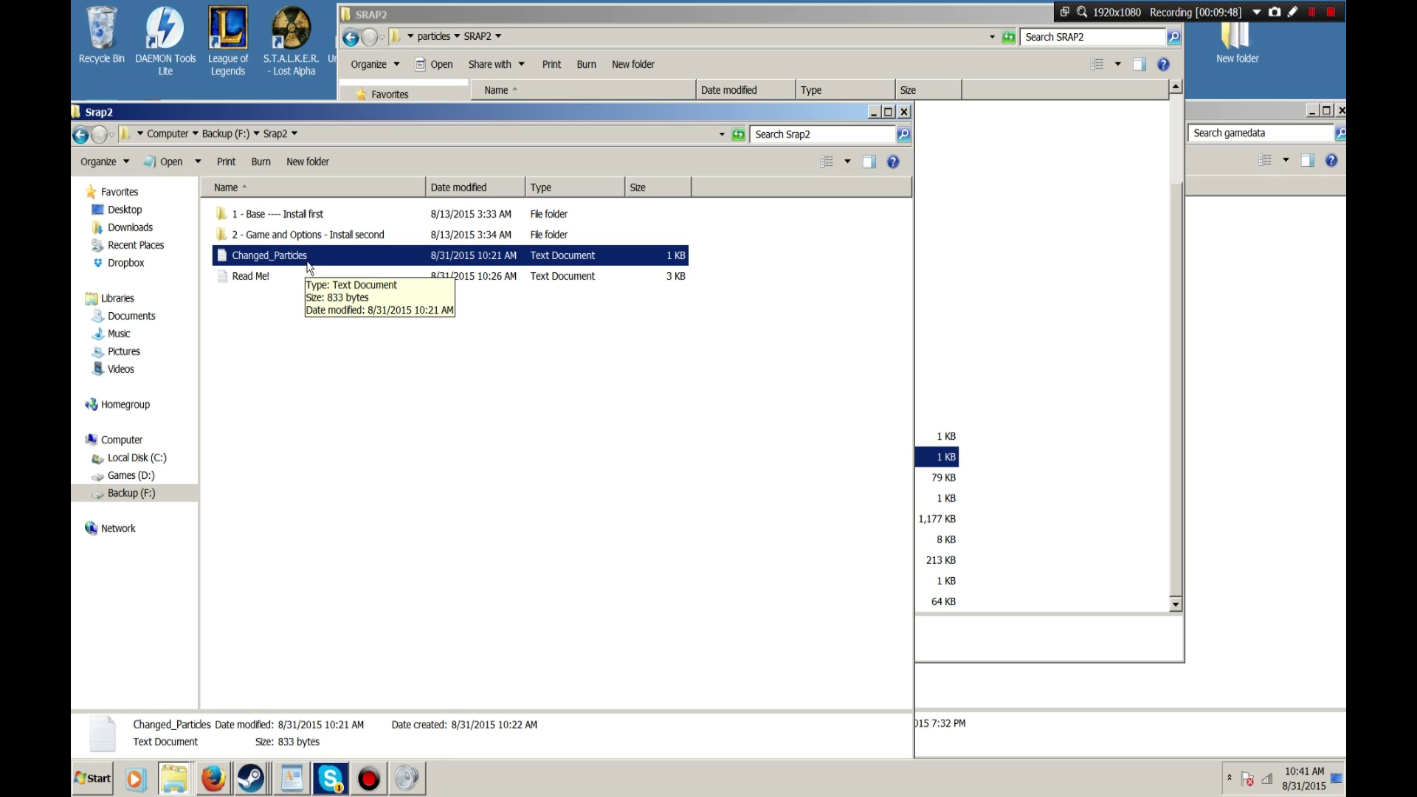
double_click(308, 258)
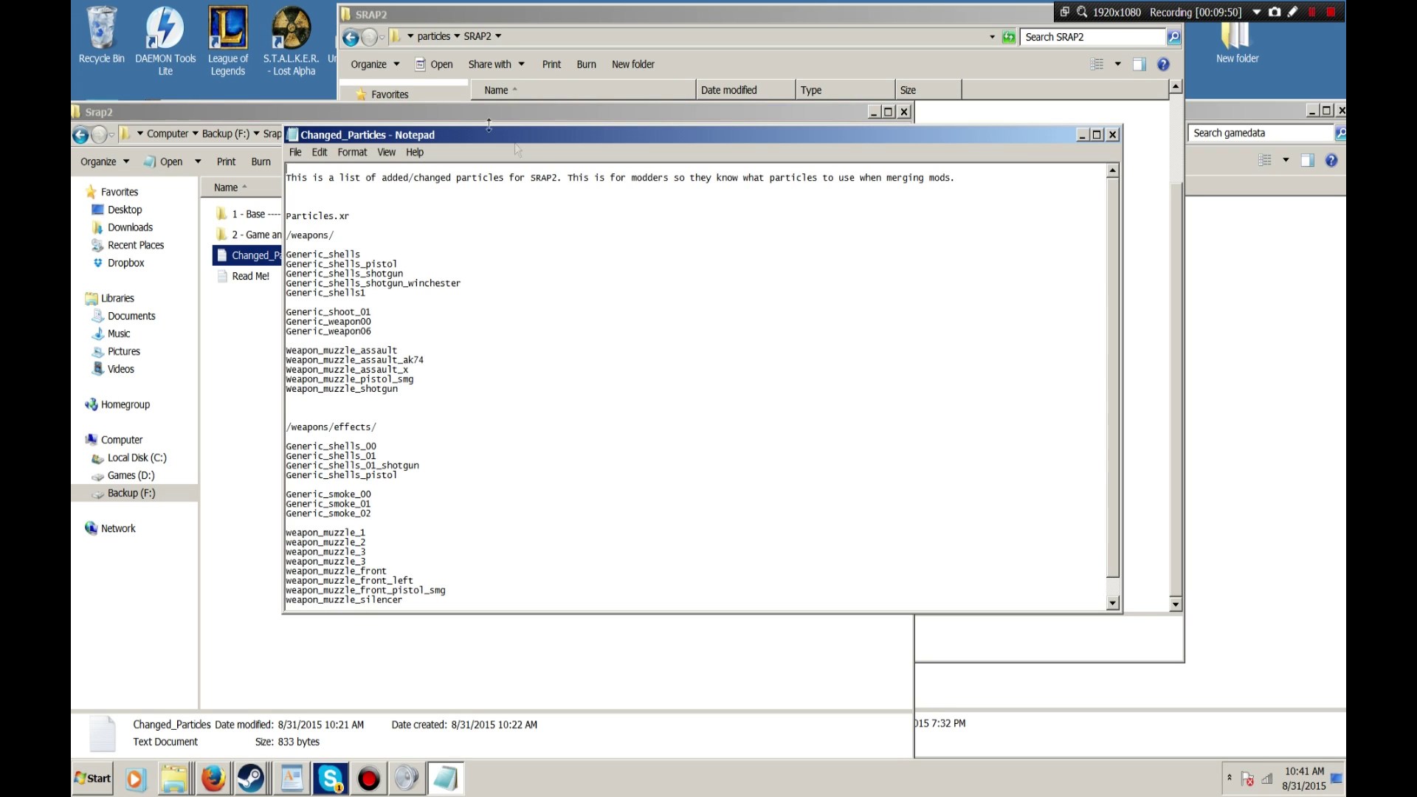
scroll(697, 387, down, 1)
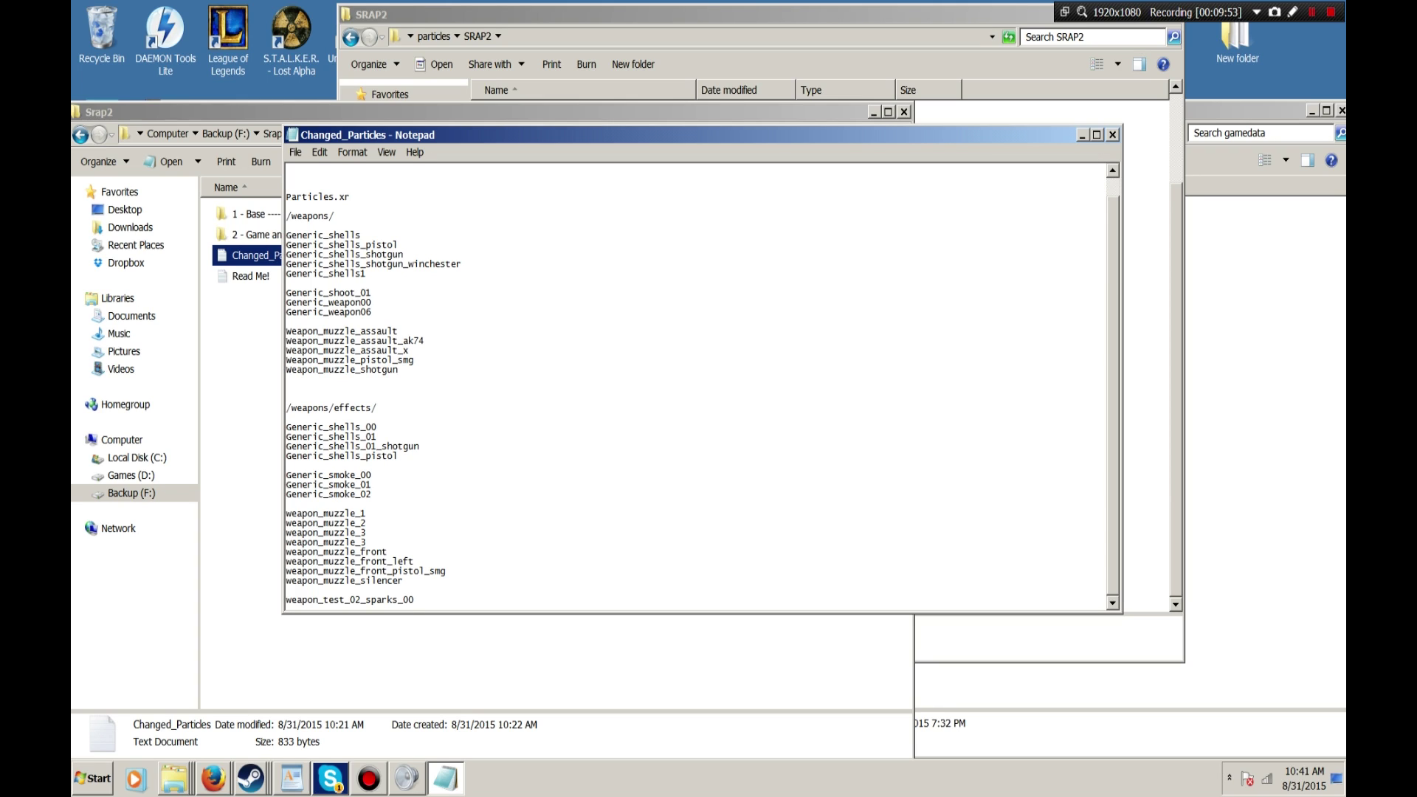
Examine the particle names listed under the /weapons/ and /weapons/effects/ sections of Changed_Particles, highlighting each section
drag(415, 600, 286, 404)
drag(377, 359, 285, 196)
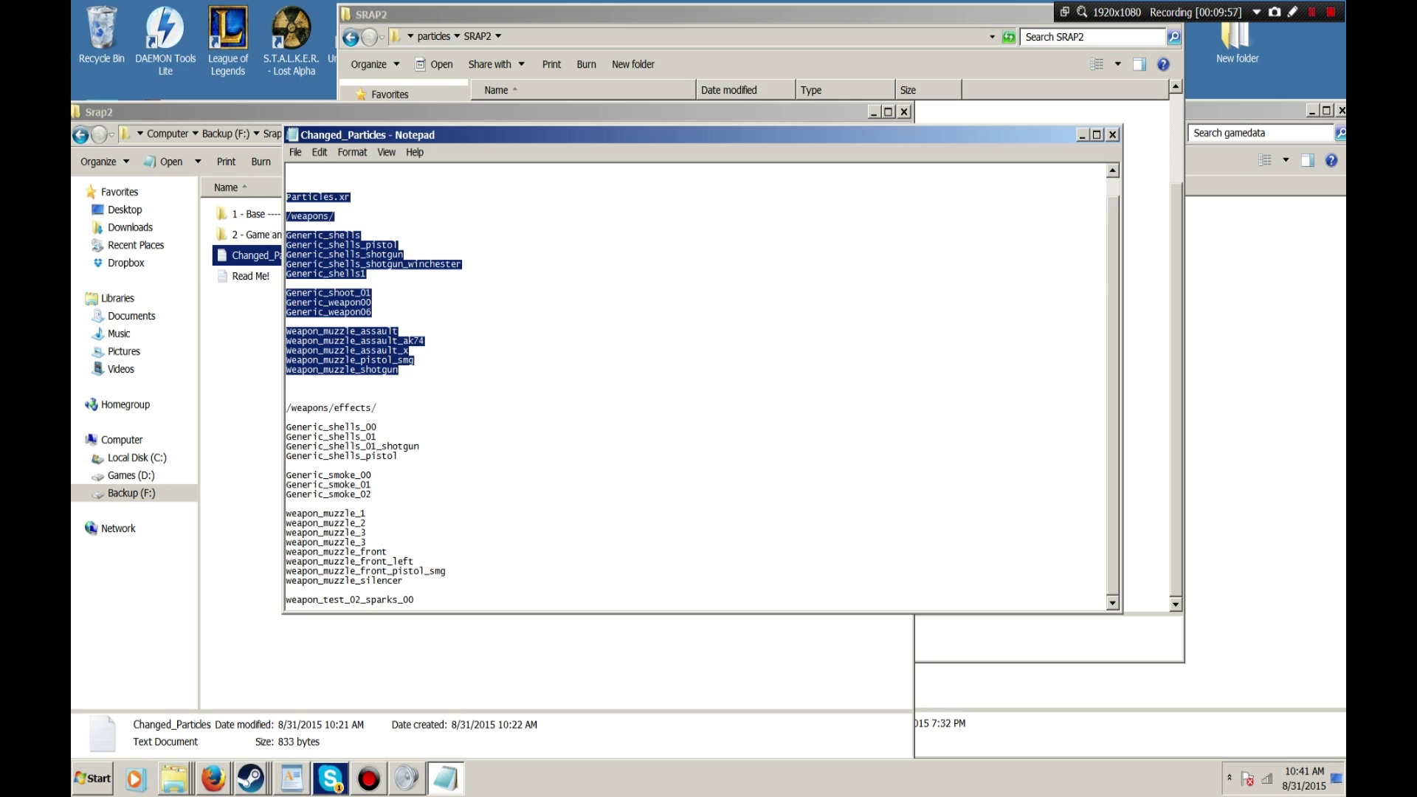
drag(286, 408, 414, 600)
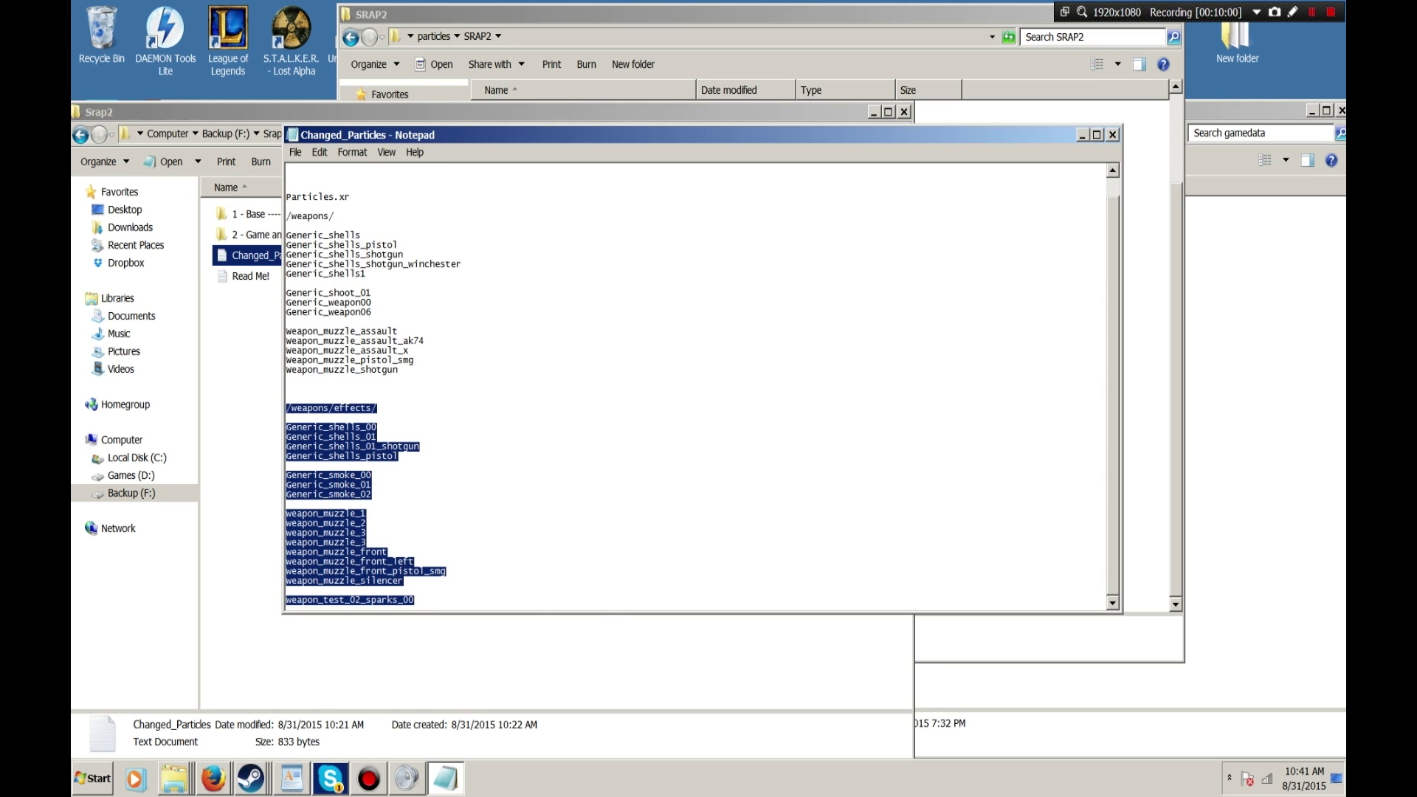
click(287, 378)
drag(291, 408, 414, 600)
drag(400, 369, 286, 177)
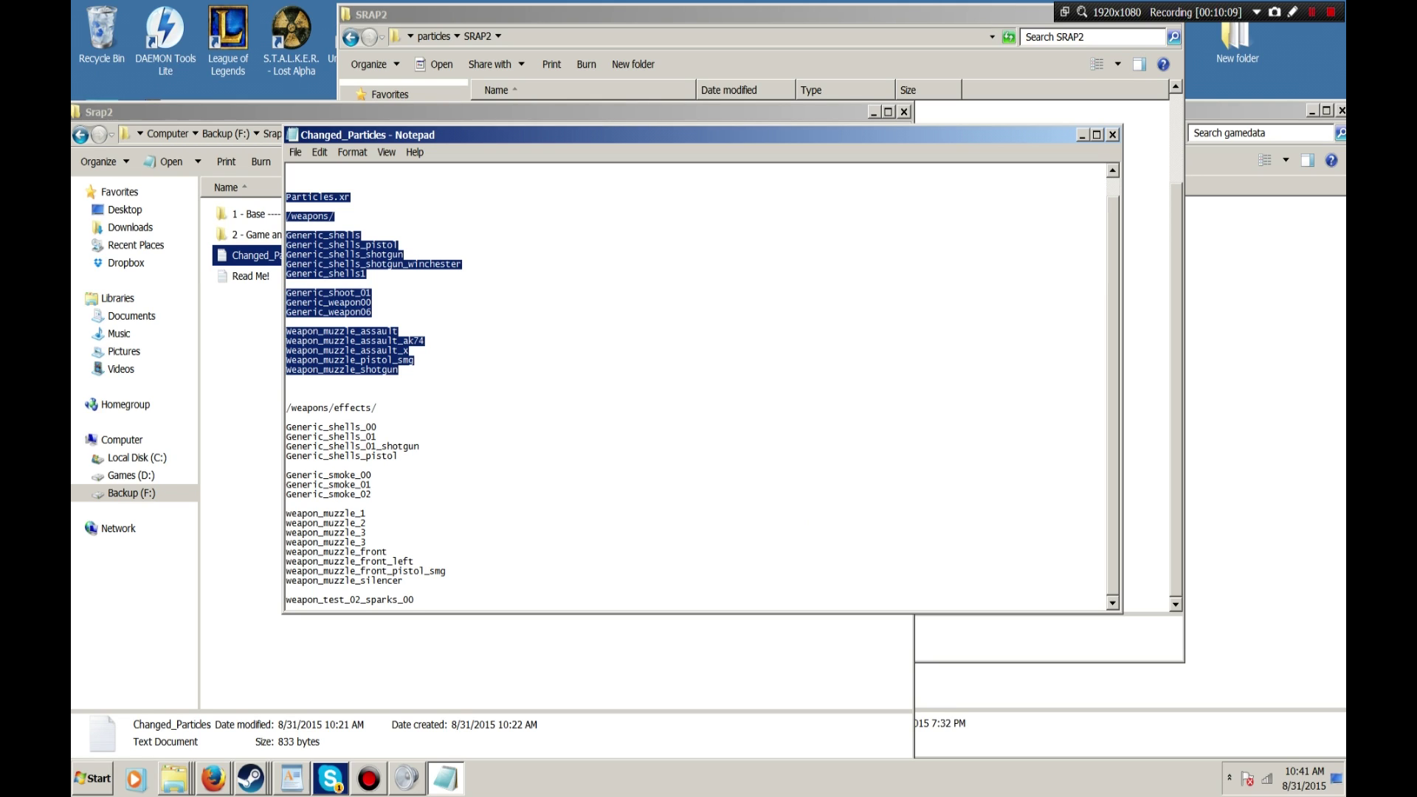
scroll(701, 390, up, 1)
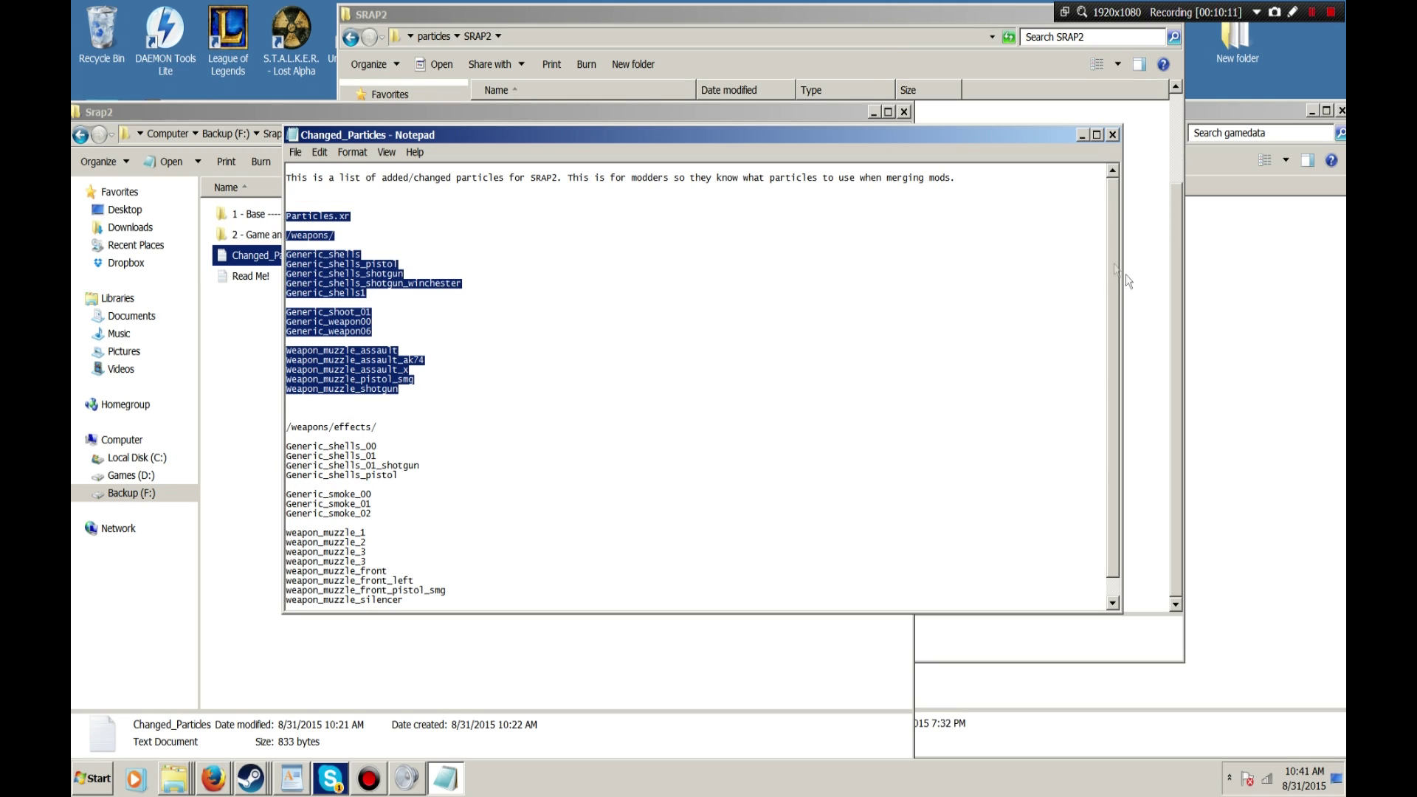
Open the weapons folder in SRAP2 beside the Changed_Particles list and highlight the names in its /weapons/ section
click(1037, 116)
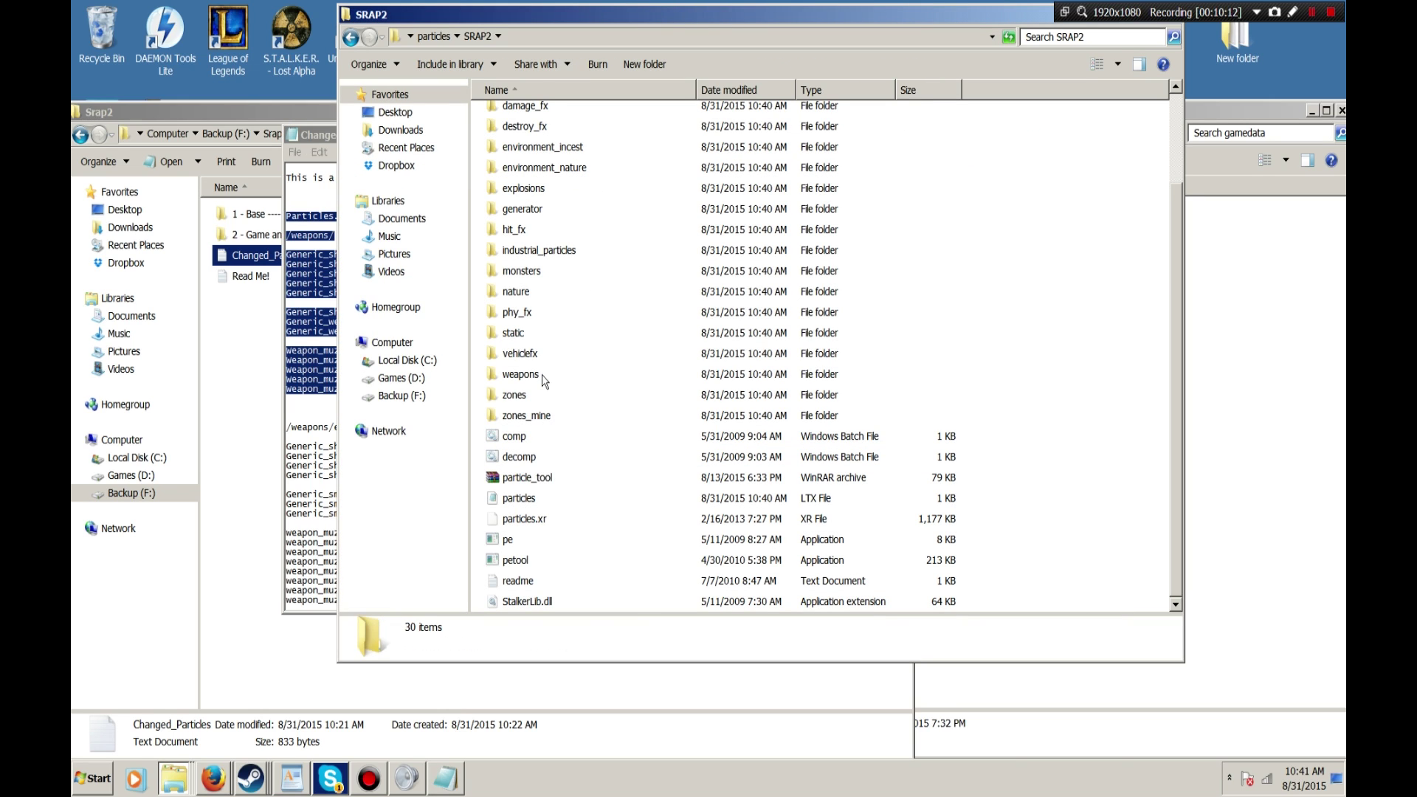
drag(591, 19, 752, 51)
double_click(695, 408)
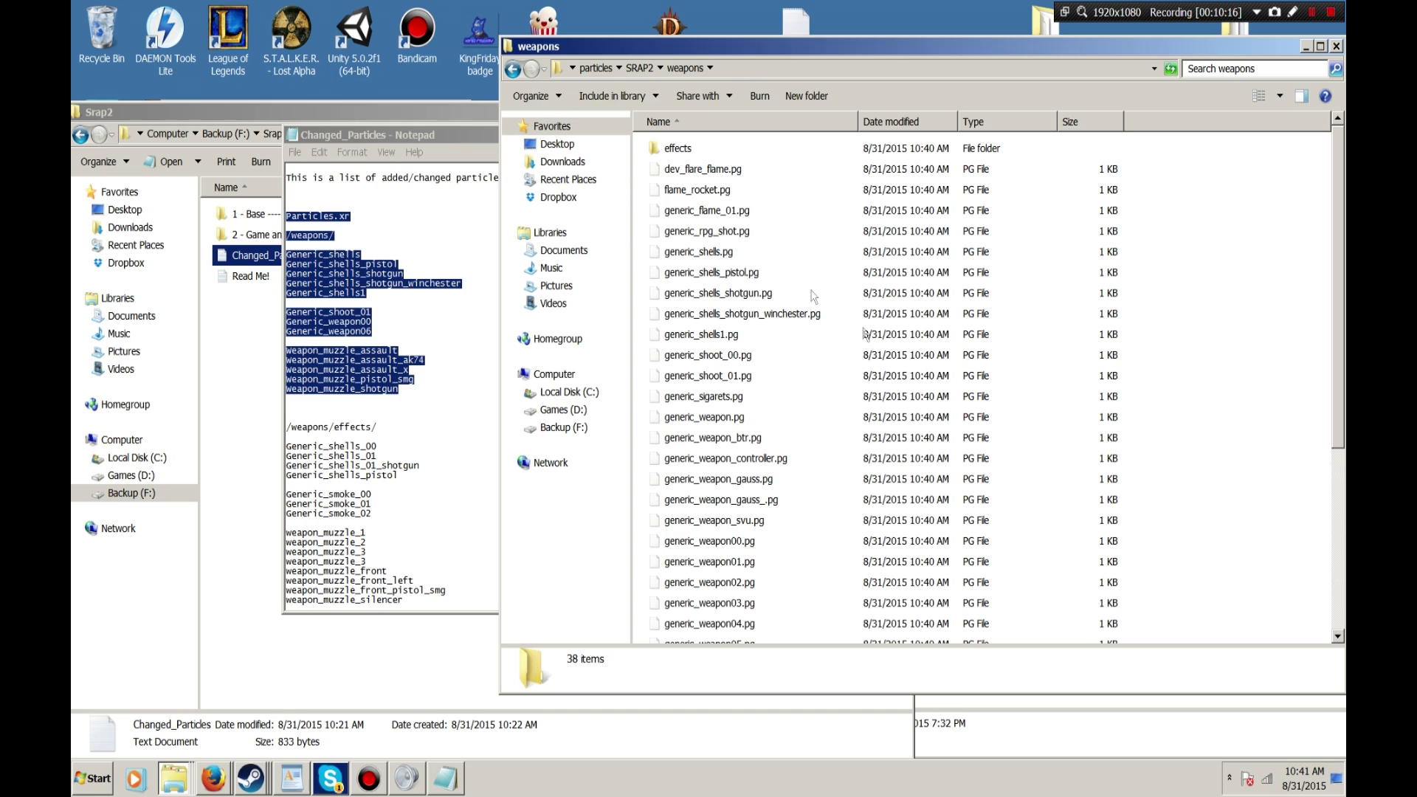
click(333, 235)
drag(287, 254, 400, 390)
click(1194, 490)
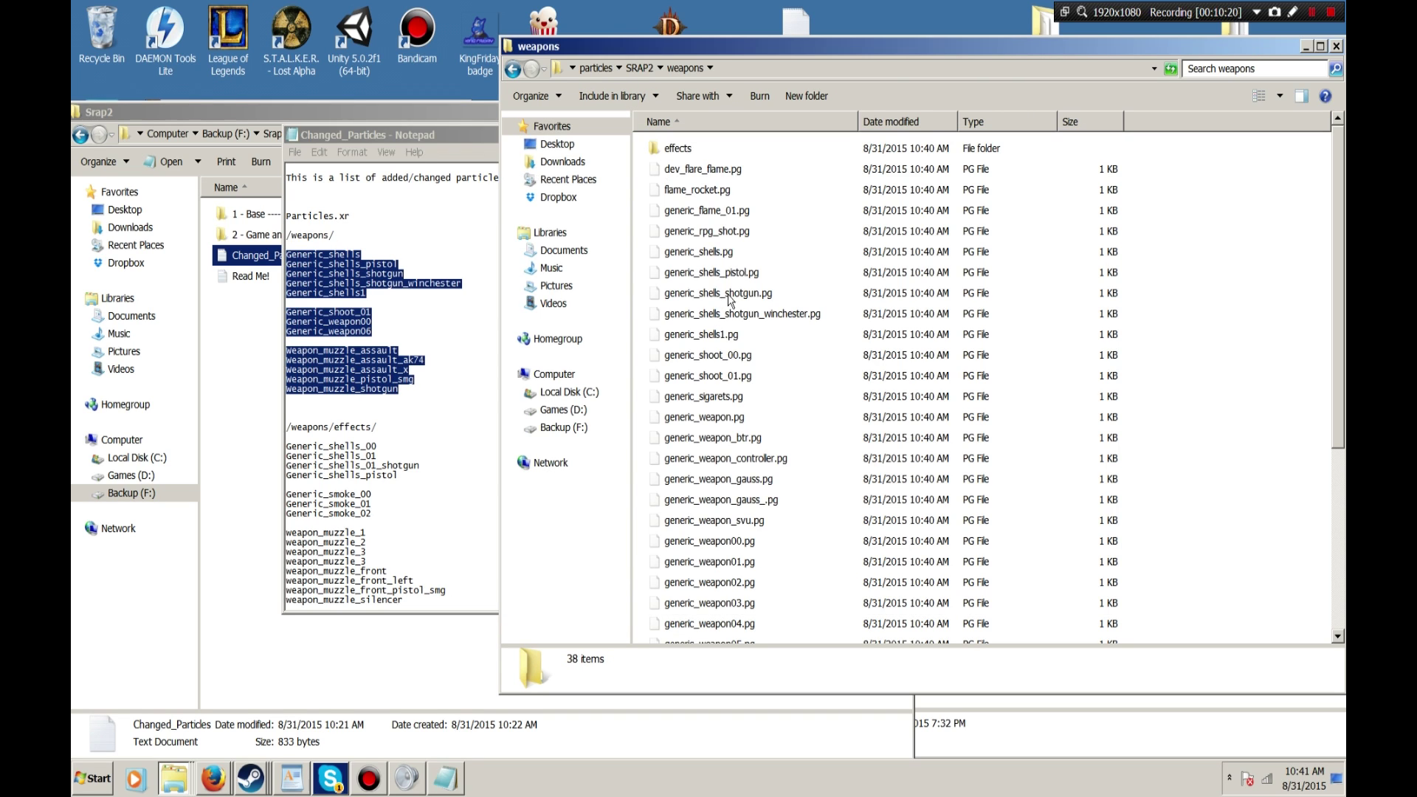
Select generic_shells.pg, generic_shells_pistol.pg, generic_shells_shotgun.pg, generic_shells_shotgun_winchester.pg and generic_shells1.pg in SRAP2's weapons folder
click(720, 253)
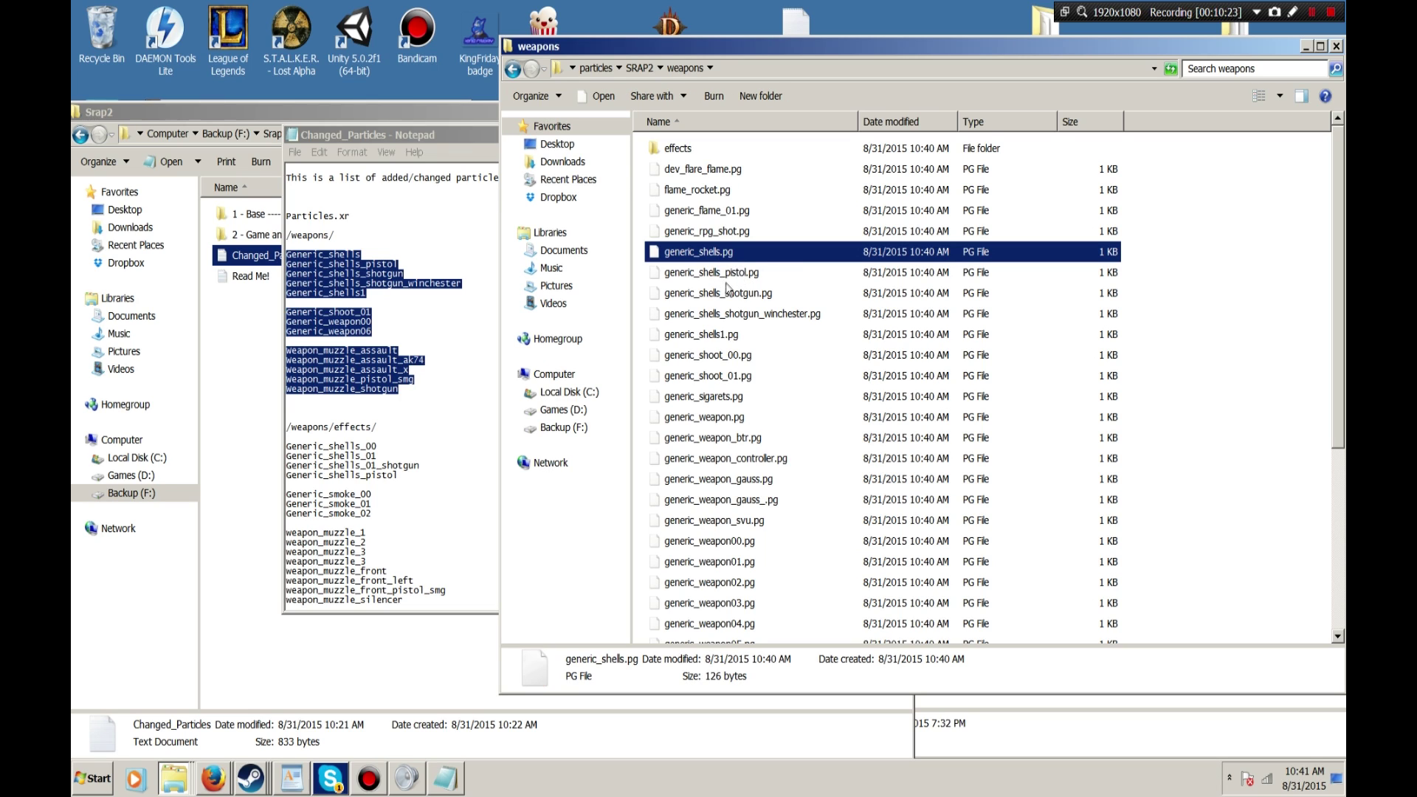
ctrl+click(741, 273)
ctrl+click(741, 294)
ctrl+click(767, 317)
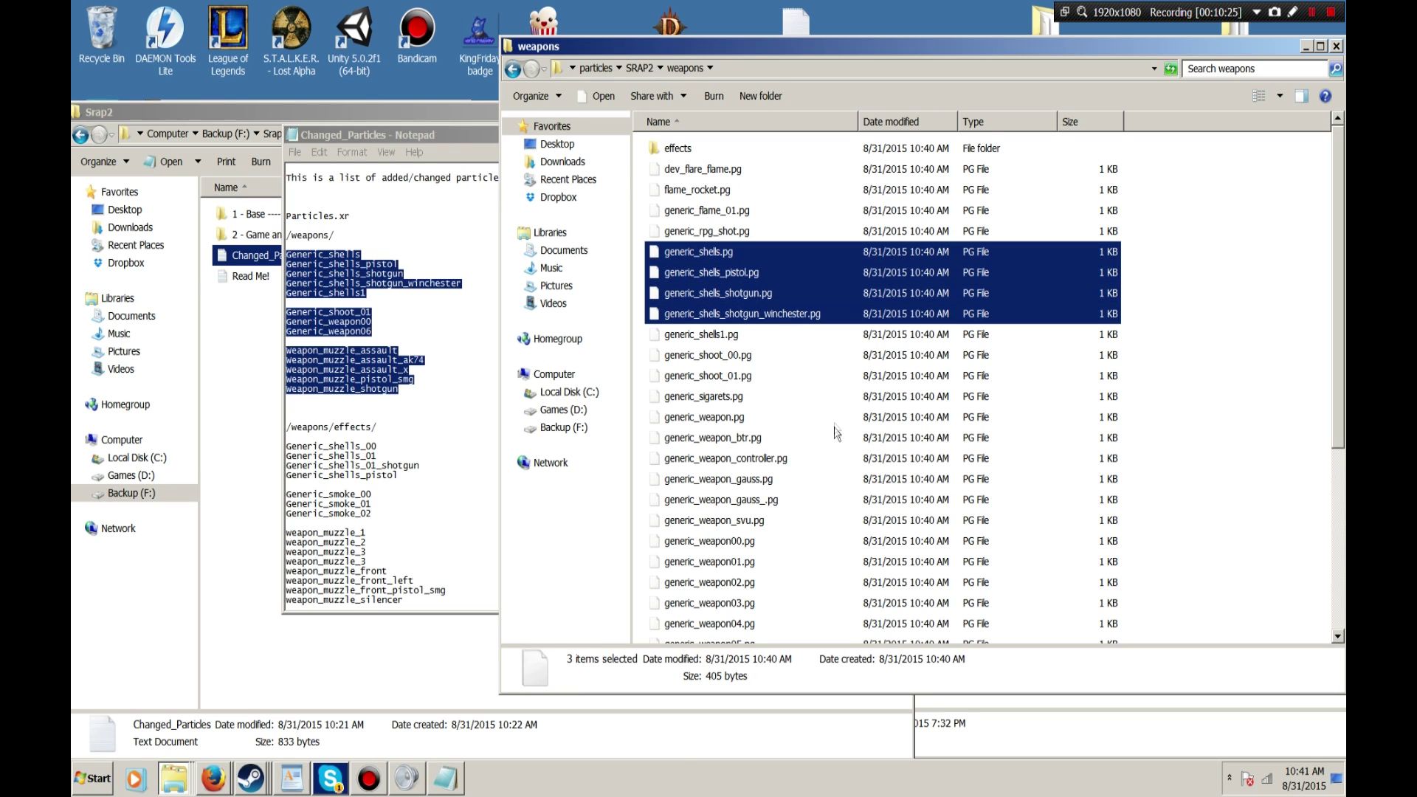
ctrl+click(730, 336)
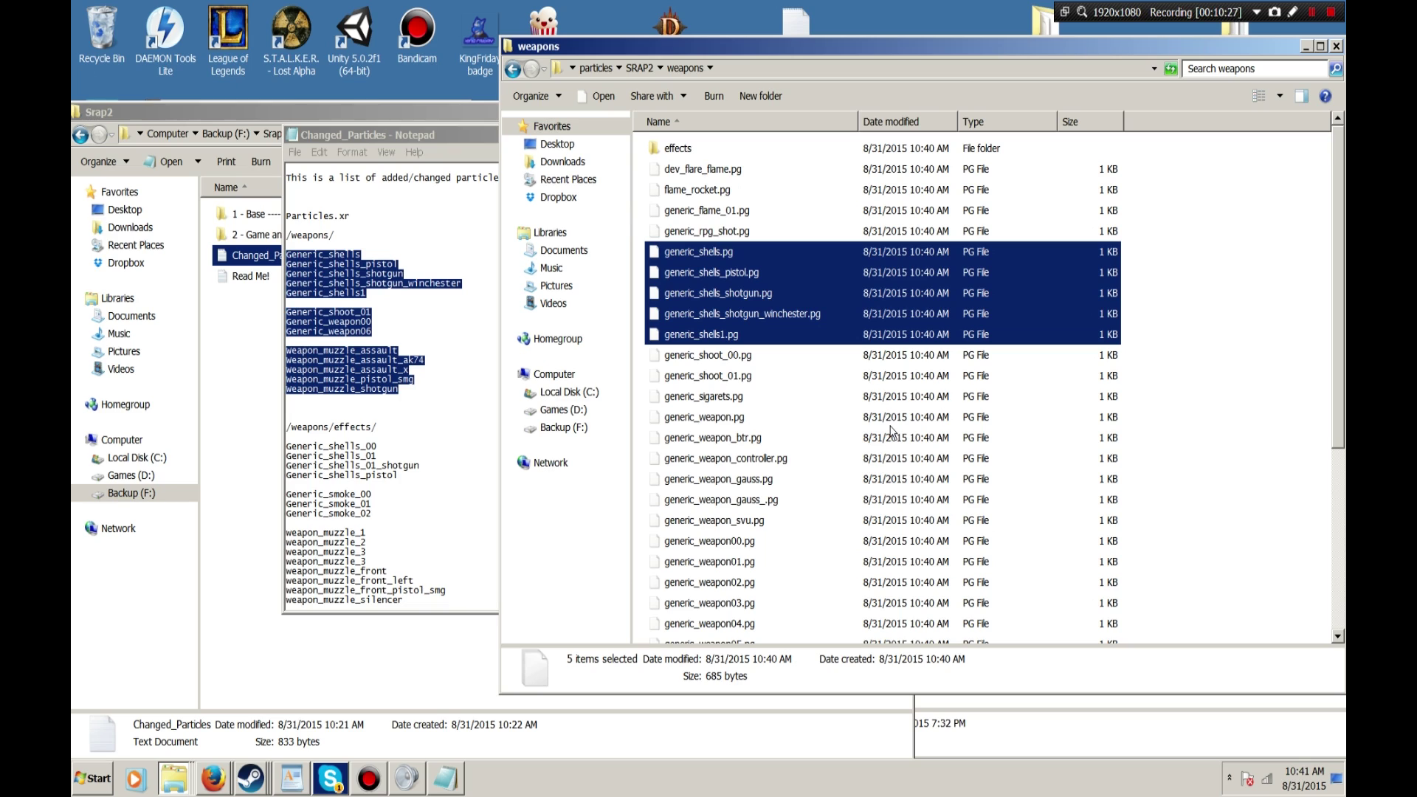
Add generic_shoot_01.pg, generic_weapon00.pg and generic_weapon06.pg to the selection, leaving out generic_shoot_00.pg and generic_weapon05.pg
ctrl+click(735, 378)
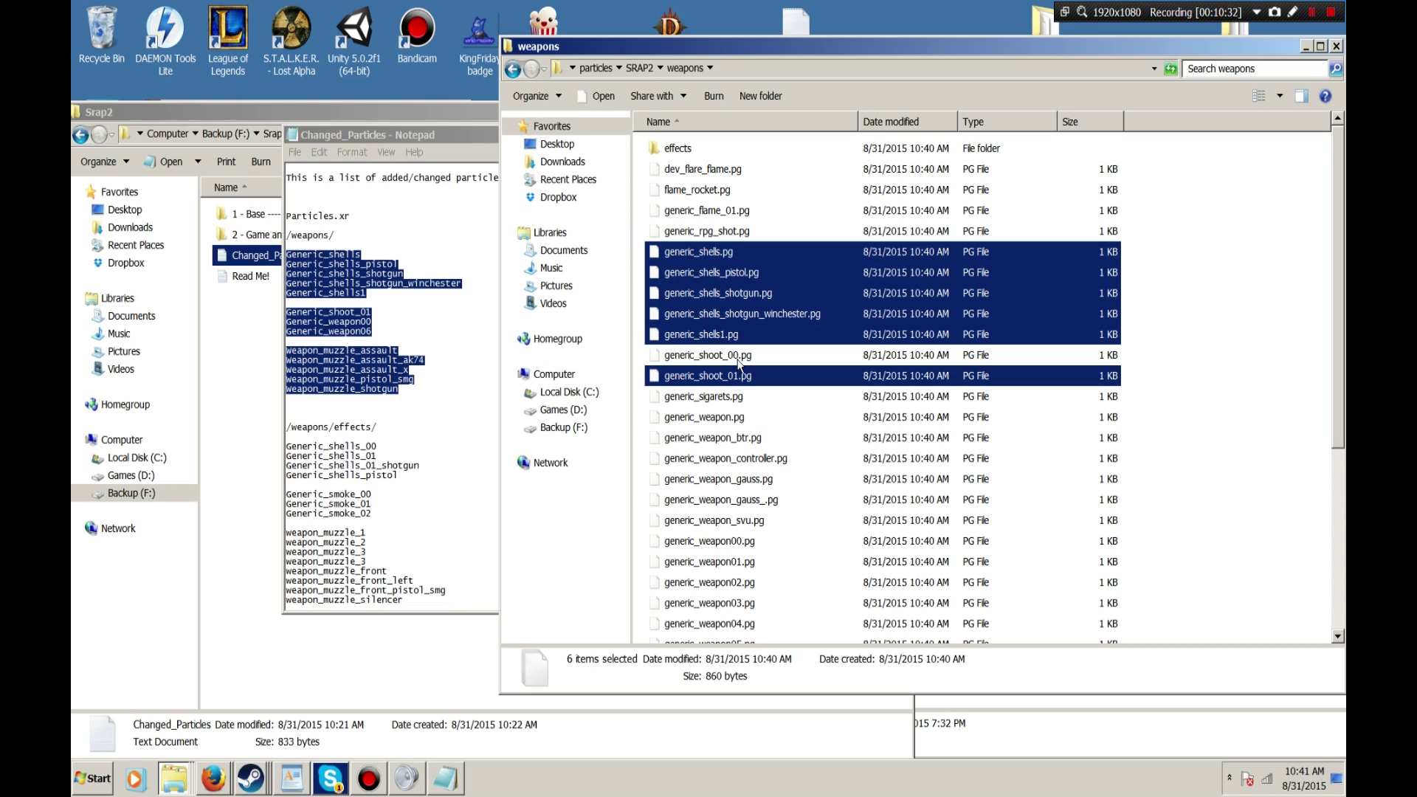
ctrl+click(727, 357)
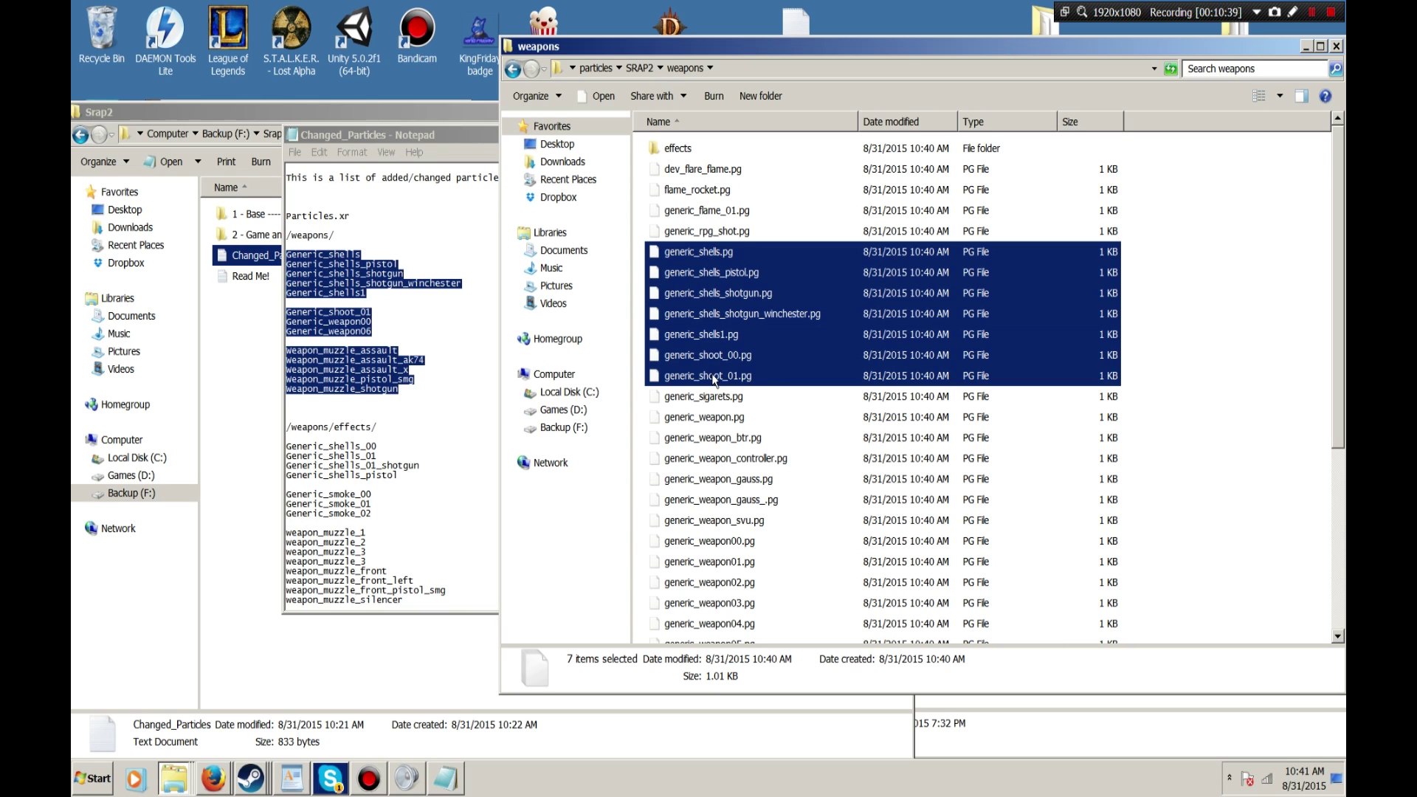
ctrl+click(744, 366)
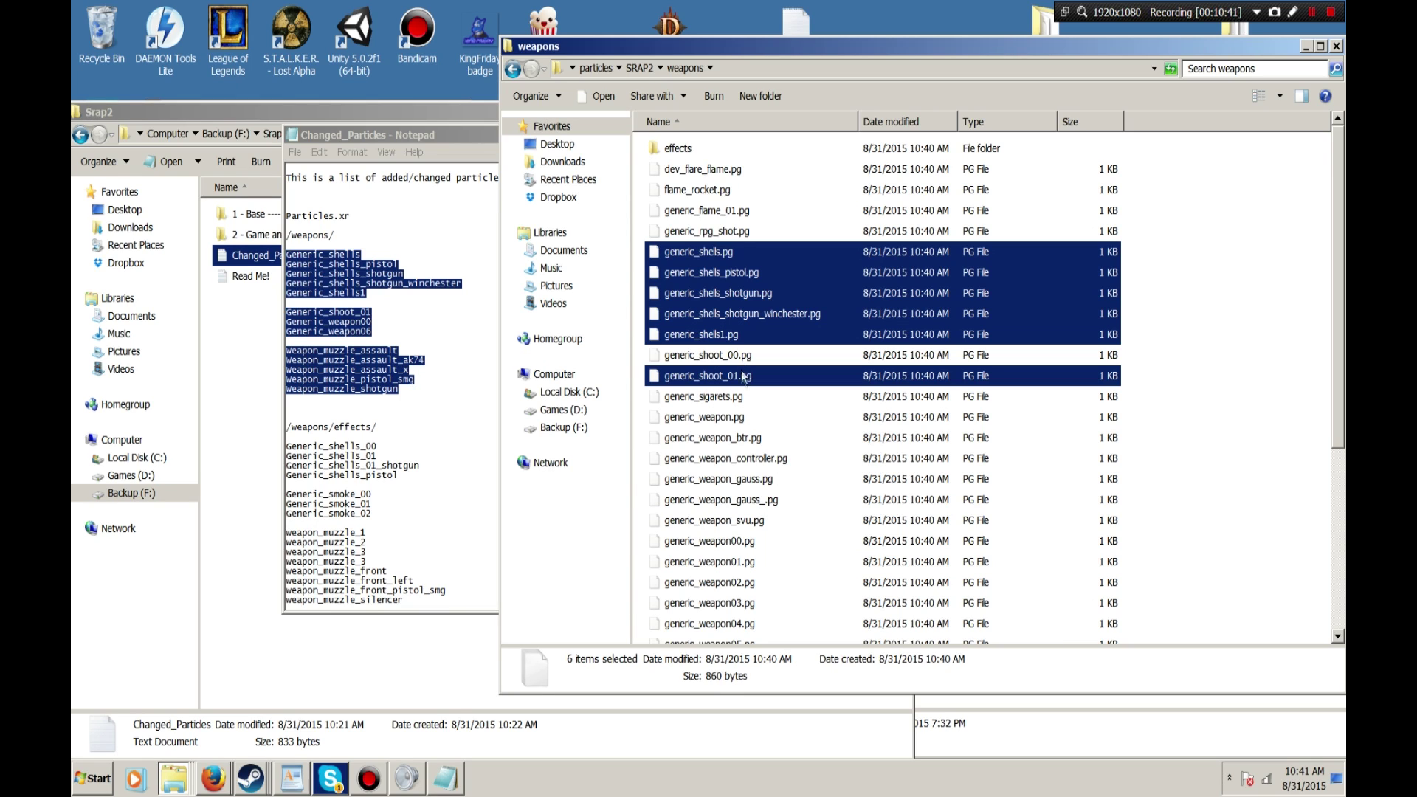
scroll(800, 425, down, 2)
ctrl+click(749, 447)
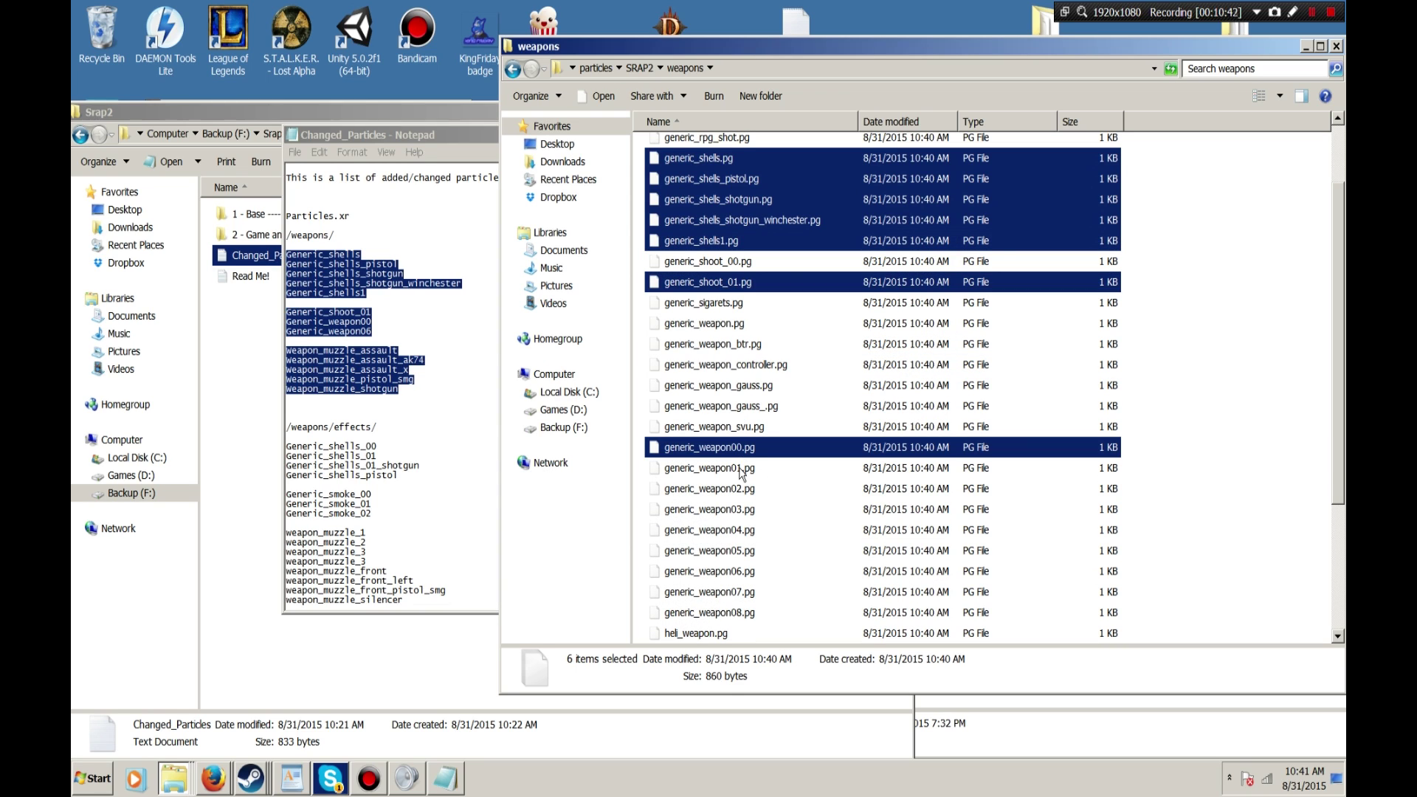
ctrl+click(752, 550)
ctrl+click(744, 555)
ctrl+click(746, 573)
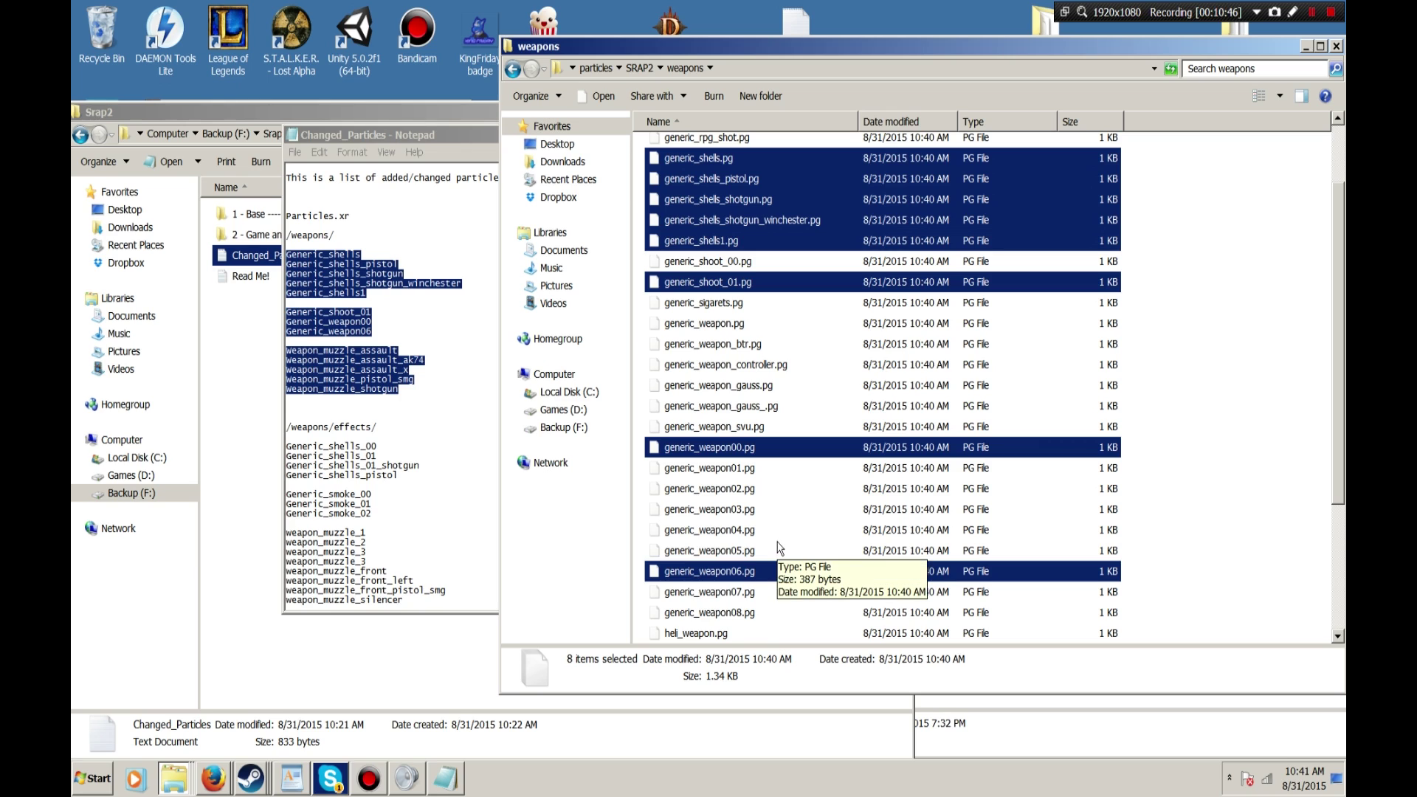
Add the weapon_muzzle assault, assault_ak74, assault_x, pistol_smg and shotgun .pg files to the selection and copy all selected files
scroll(779, 549, down, 3)
ctrl+click(754, 538)
ctrl+click(751, 555)
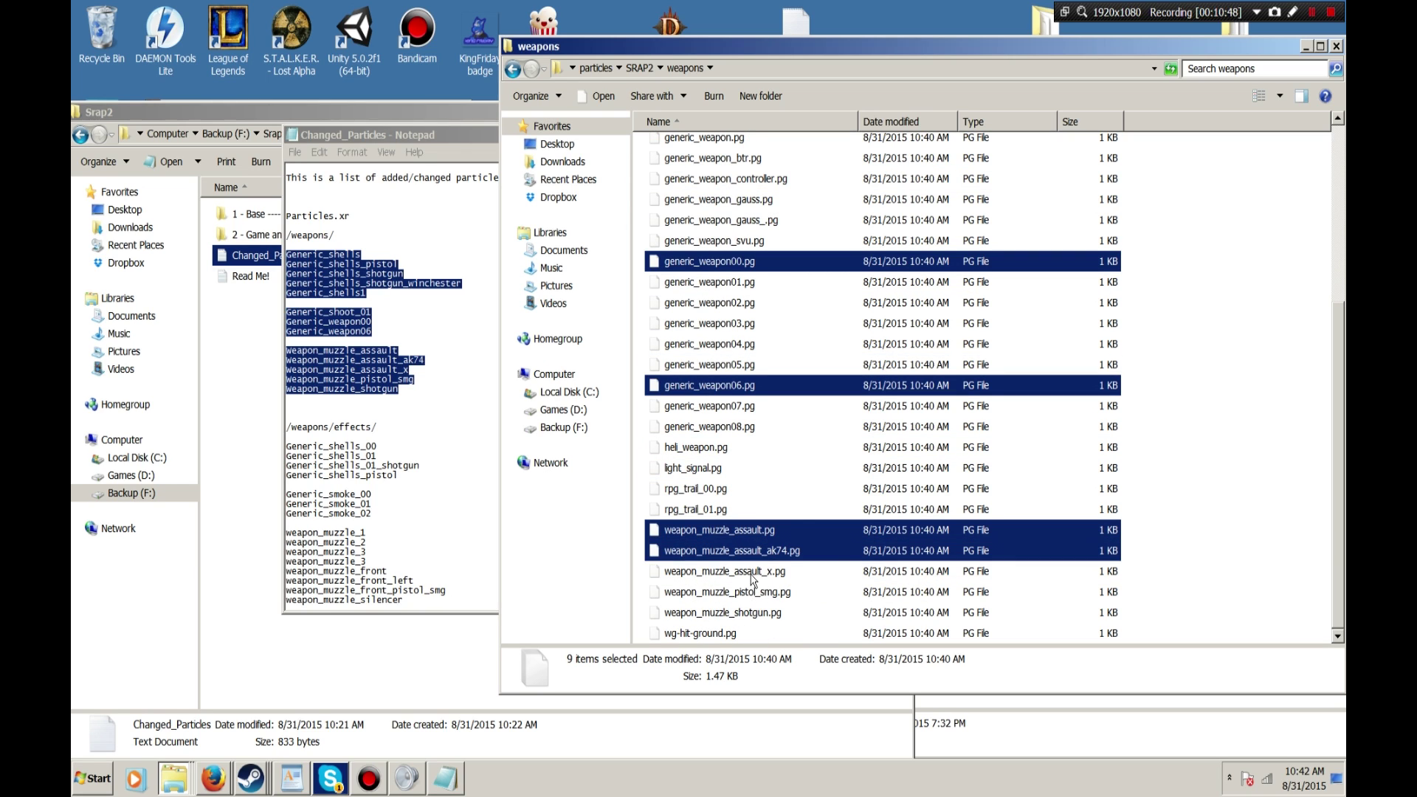
ctrl+click(753, 574)
ctrl+click(754, 593)
ctrl+click(756, 613)
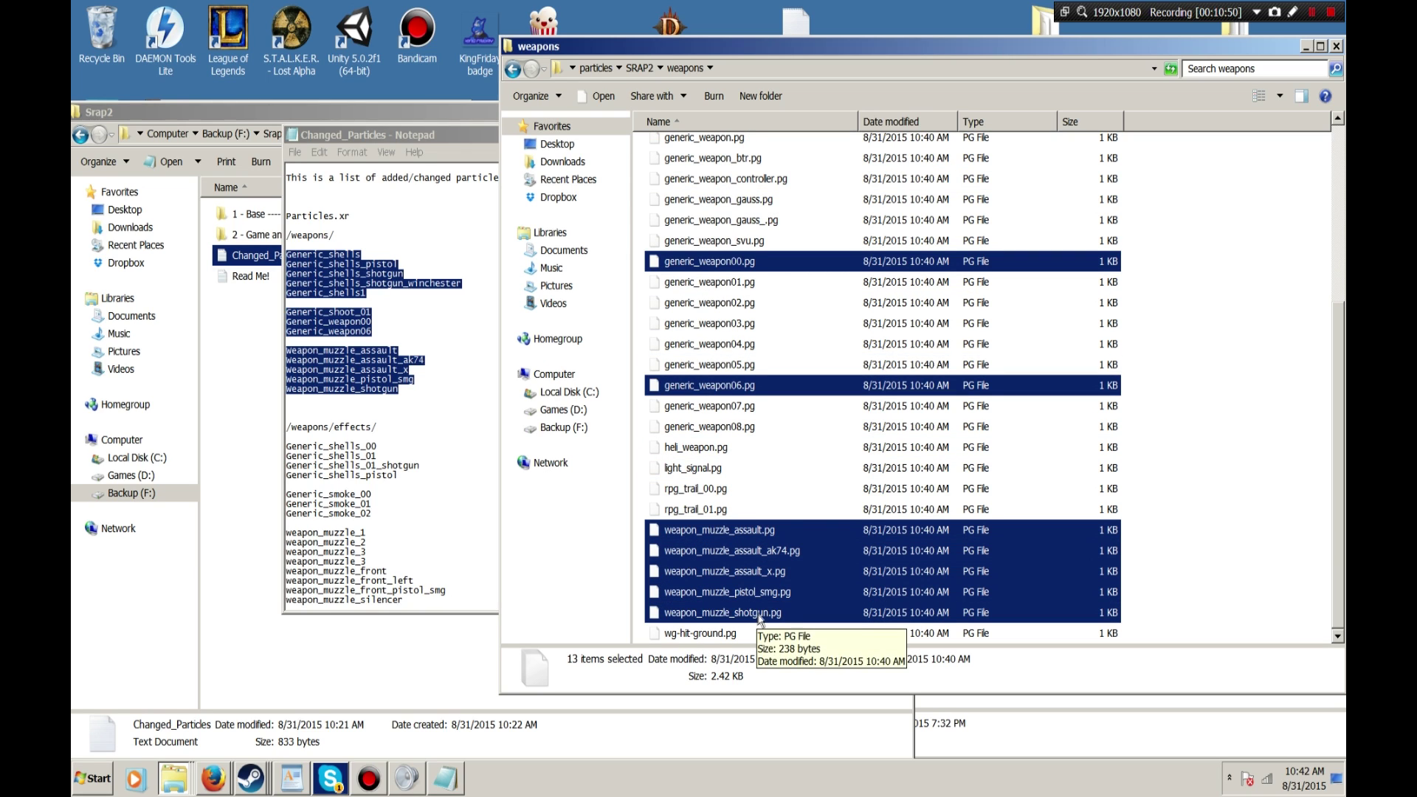
Paste the copied particle files into Atmosfear's weapons folder, replacing the existing files of the same name
click(596, 67)
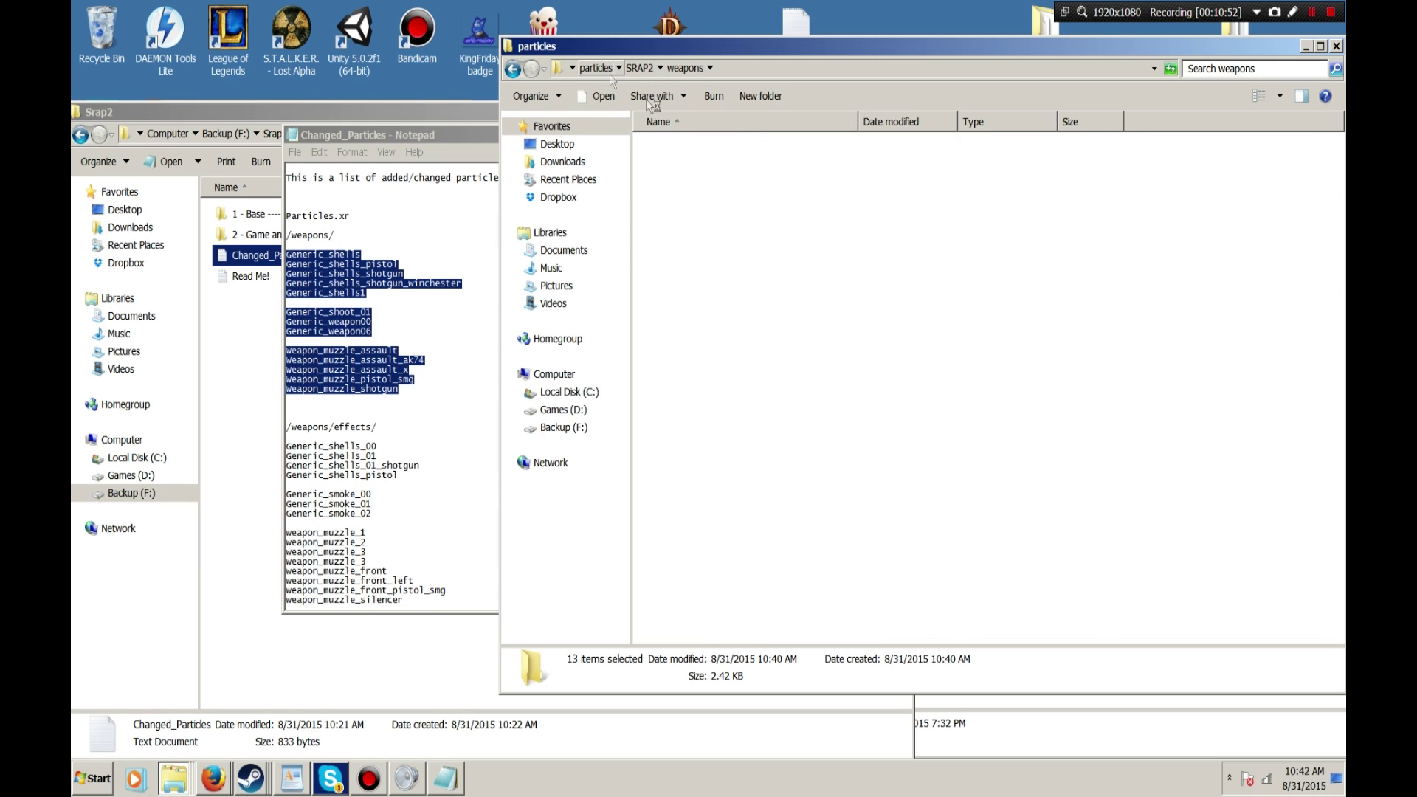
click(685, 151)
double_click(686, 151)
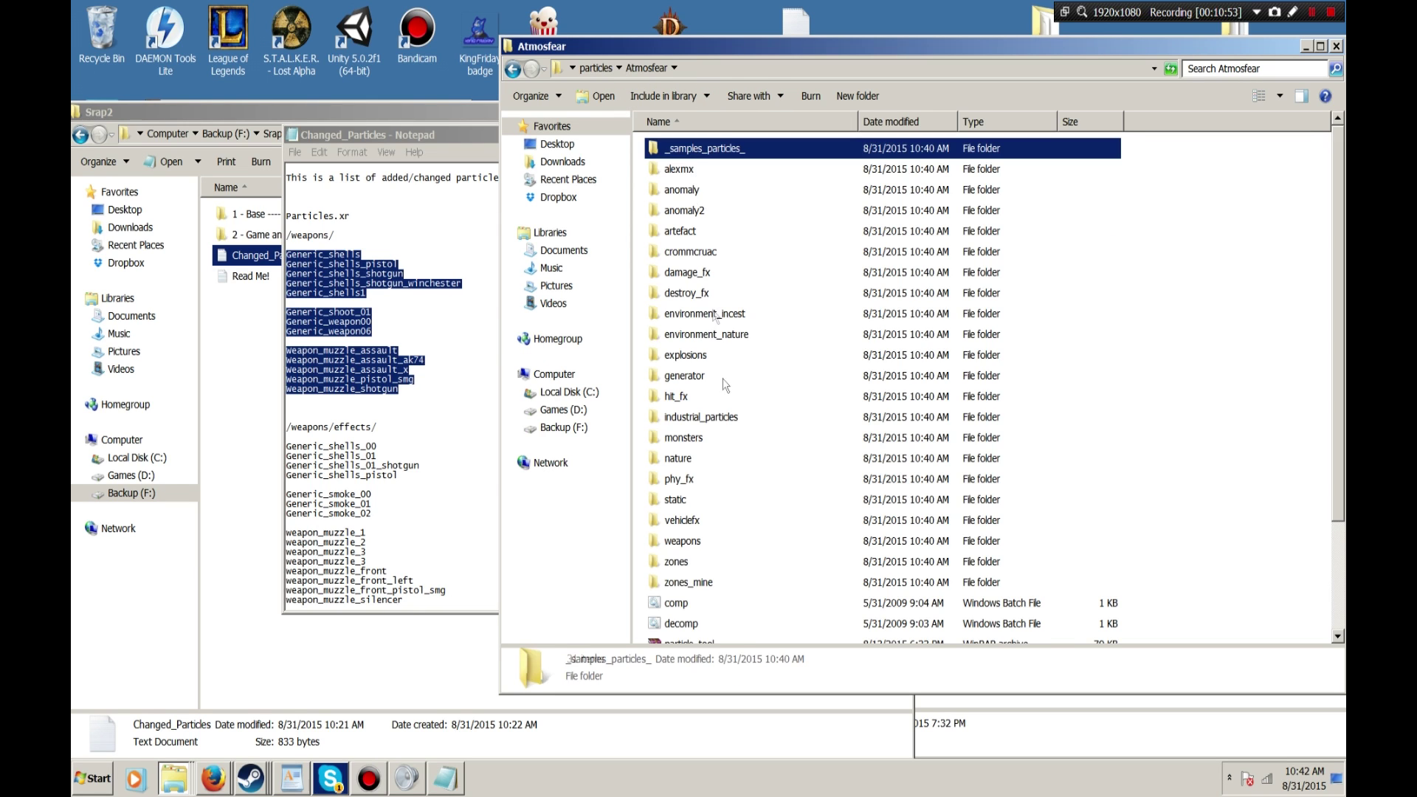
double_click(694, 540)
key(ctrl+v)
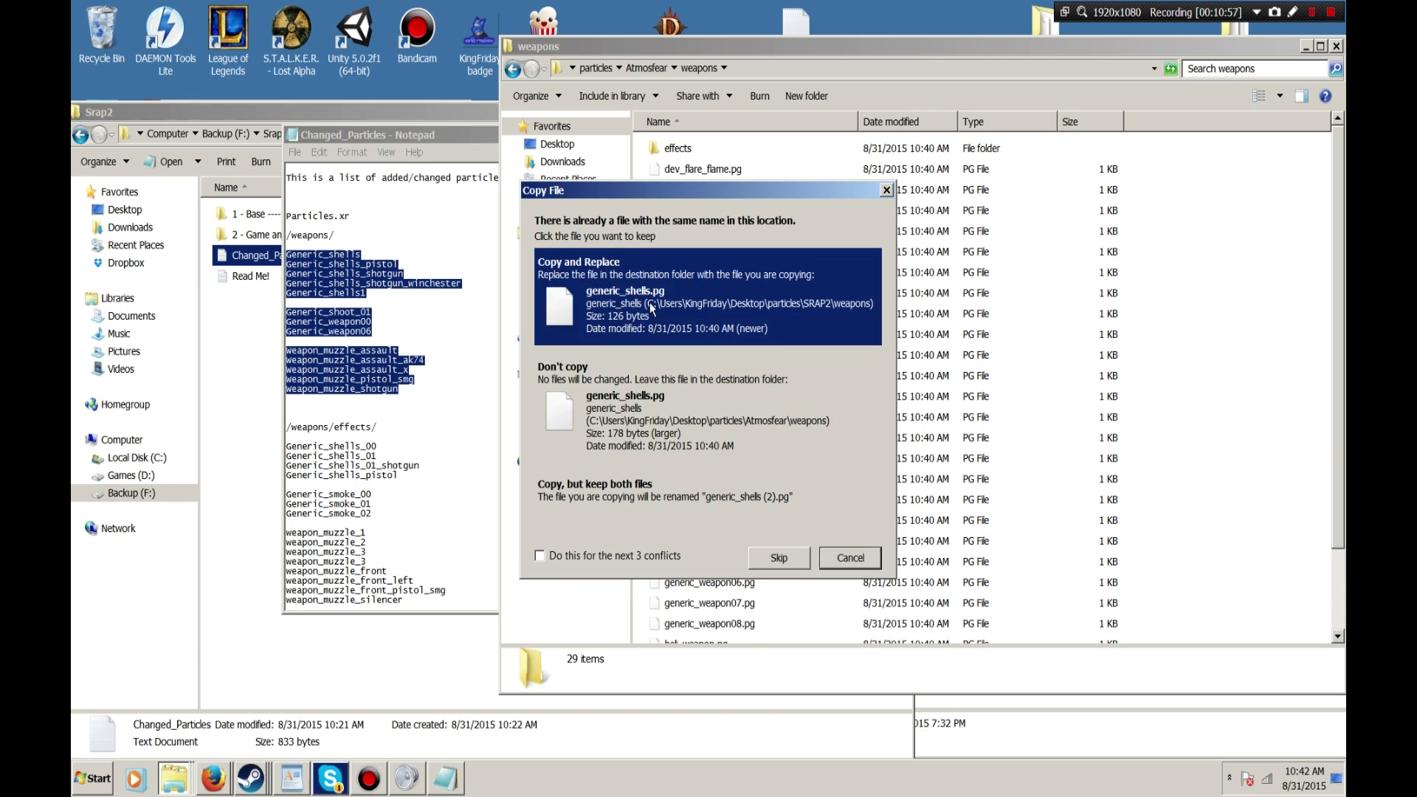
click(649, 302)
click(649, 303)
click(662, 303)
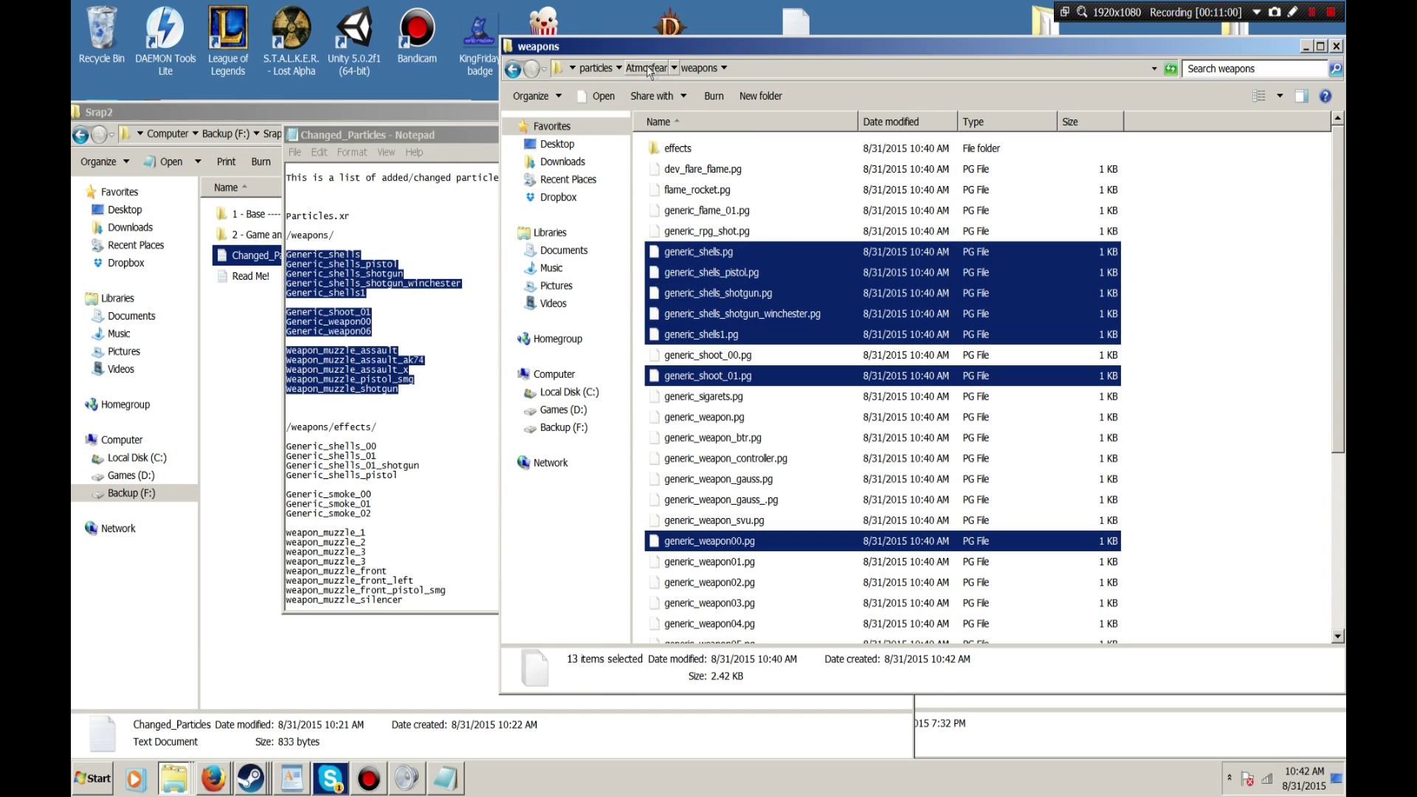
Return to the particles folder and open the effects folder inside SRAP2's weapons folder
click(595, 67)
click(691, 171)
double_click(691, 171)
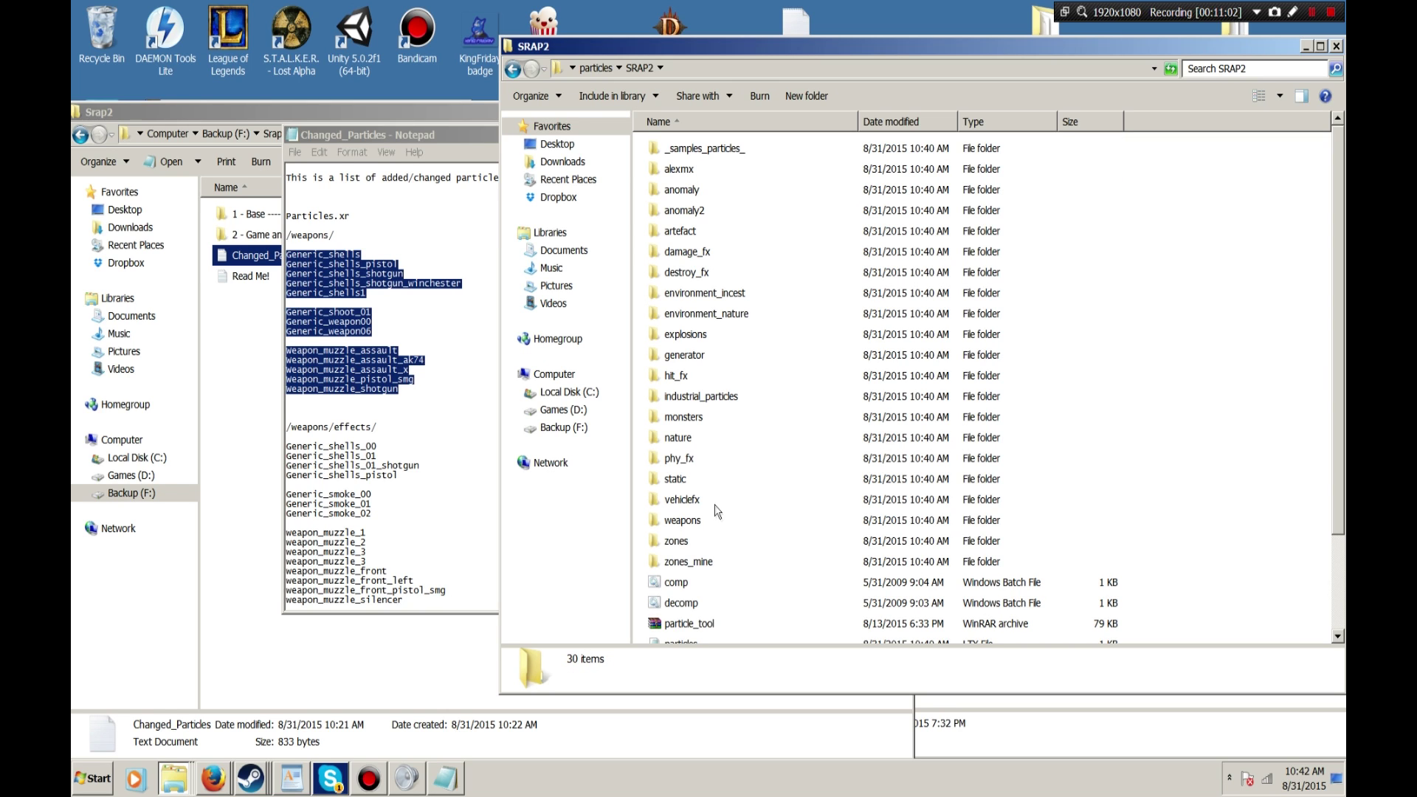
double_click(686, 520)
double_click(679, 148)
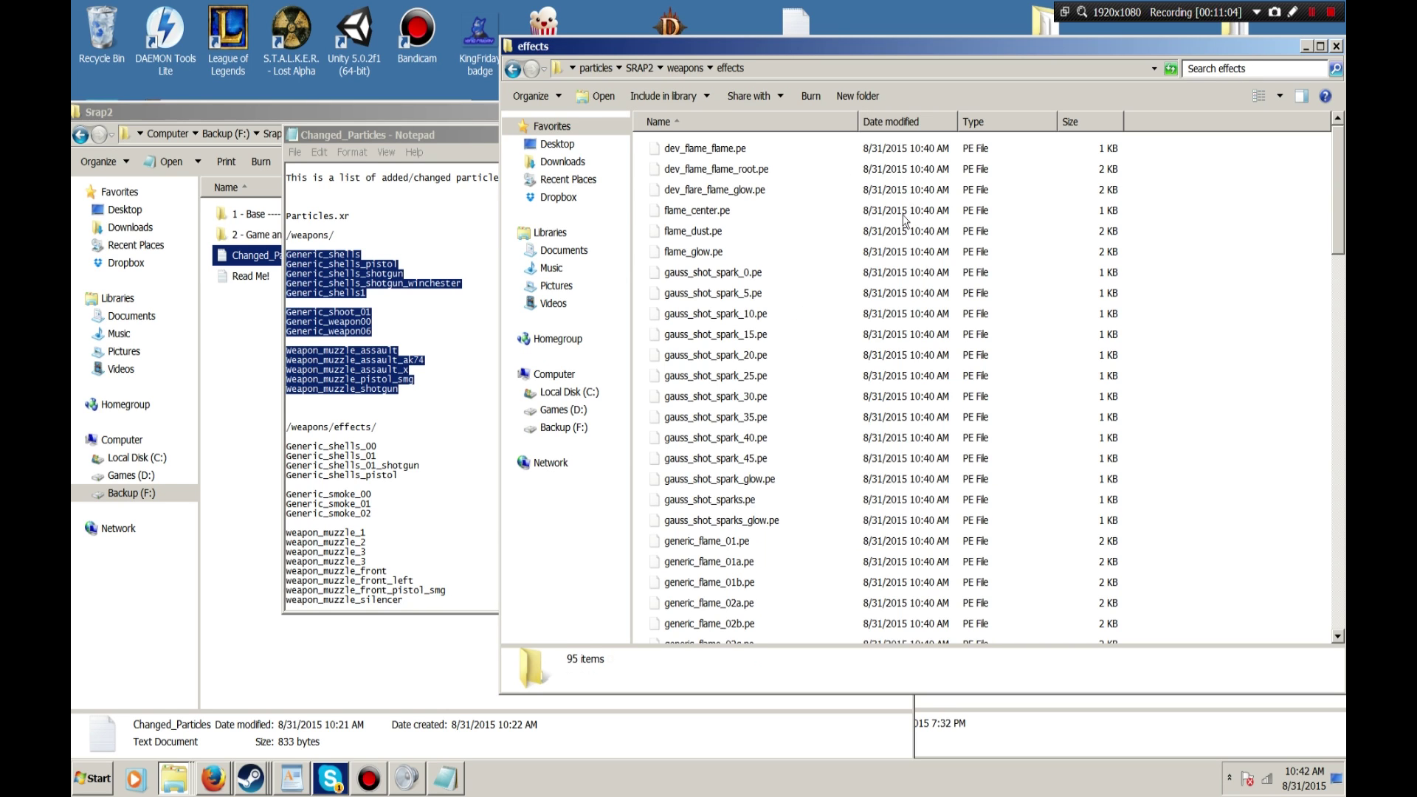
Following the /weapons/effects/ list in Changed_Particles, select generic_shells_00.pe, generic_shells_01.pe, generic_shells_01_shotgun.pe and generic_shells_pistol.pe in SRAP2's effects folder
click(284, 400)
click(286, 400)
scroll(284, 400, down, 1)
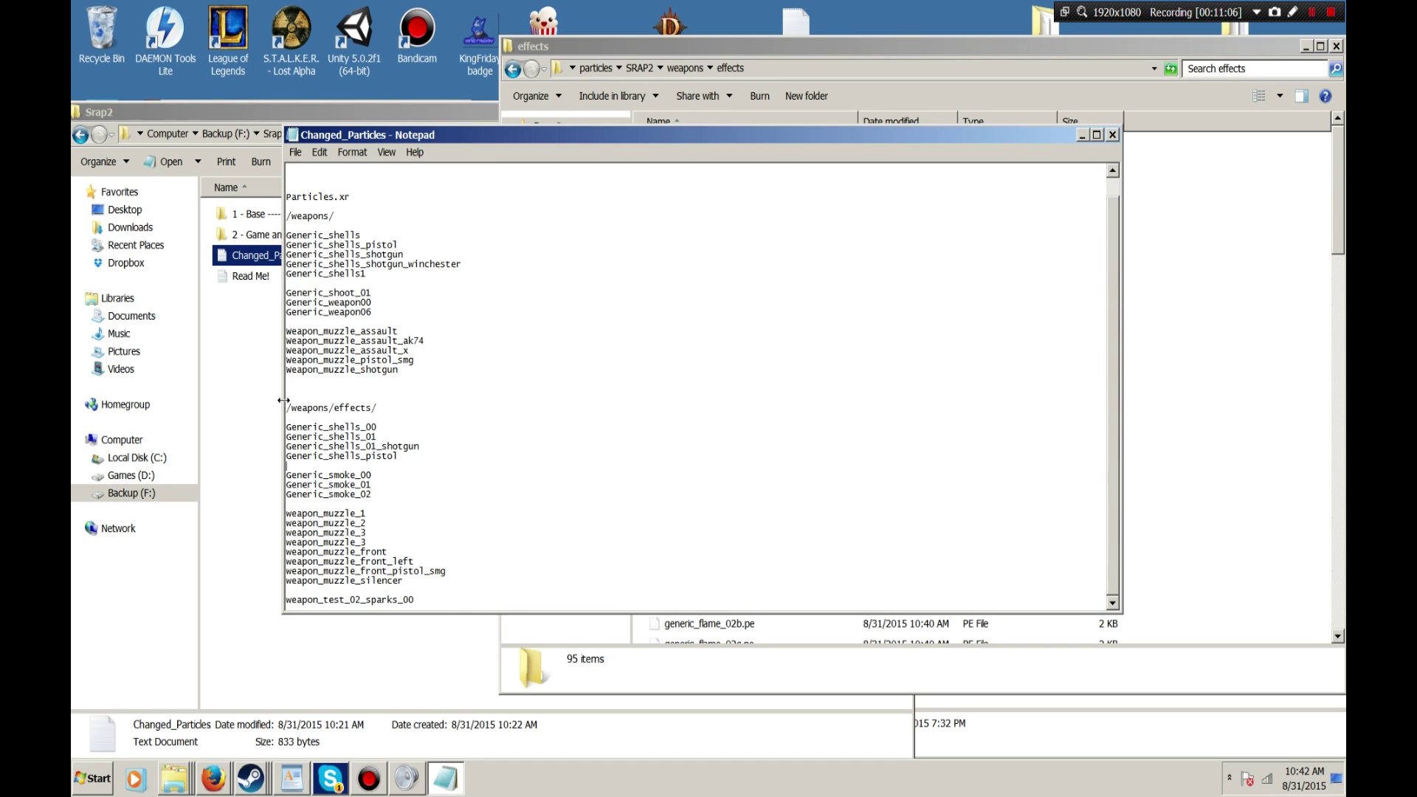
click(1252, 381)
scroll(766, 521, down, 7)
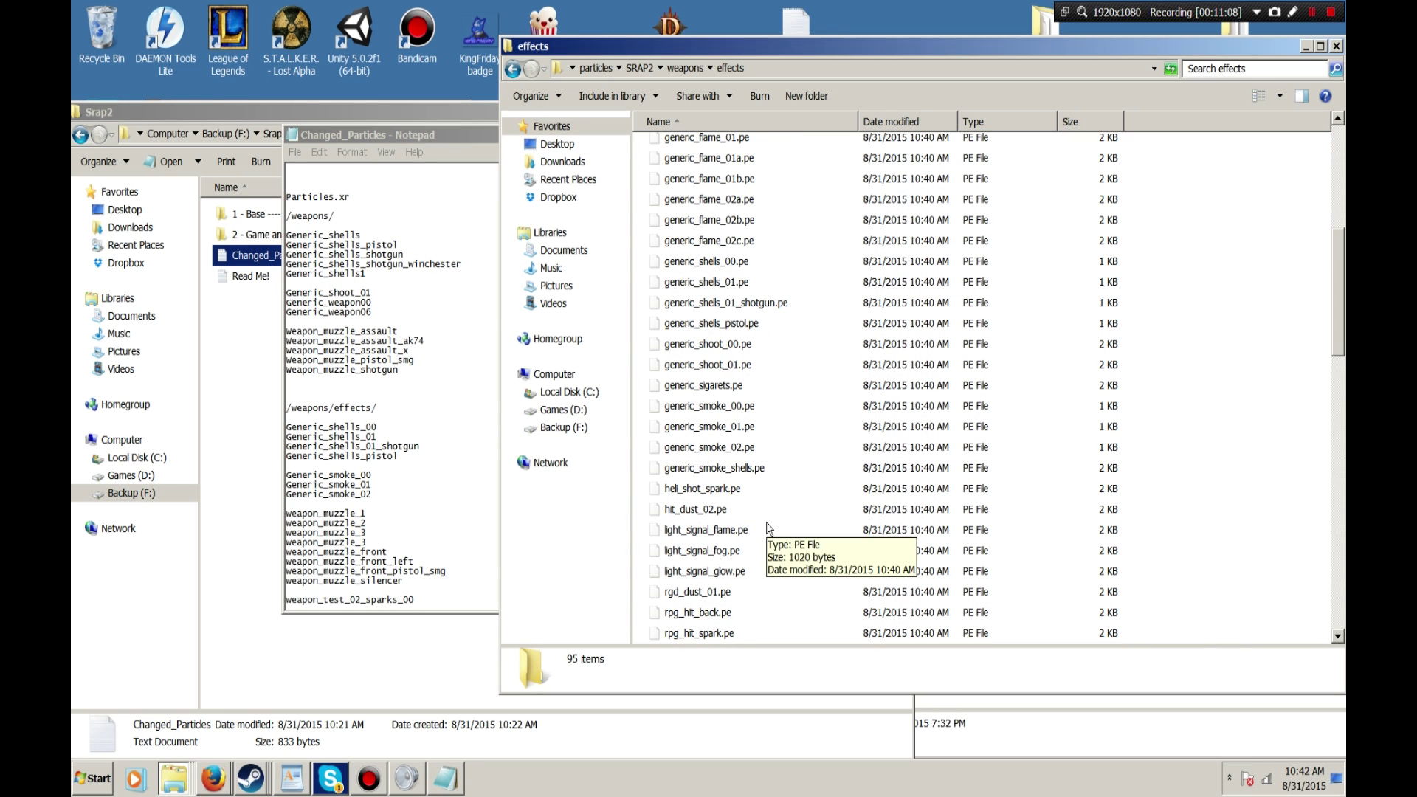
scroll(764, 509, down, 17)
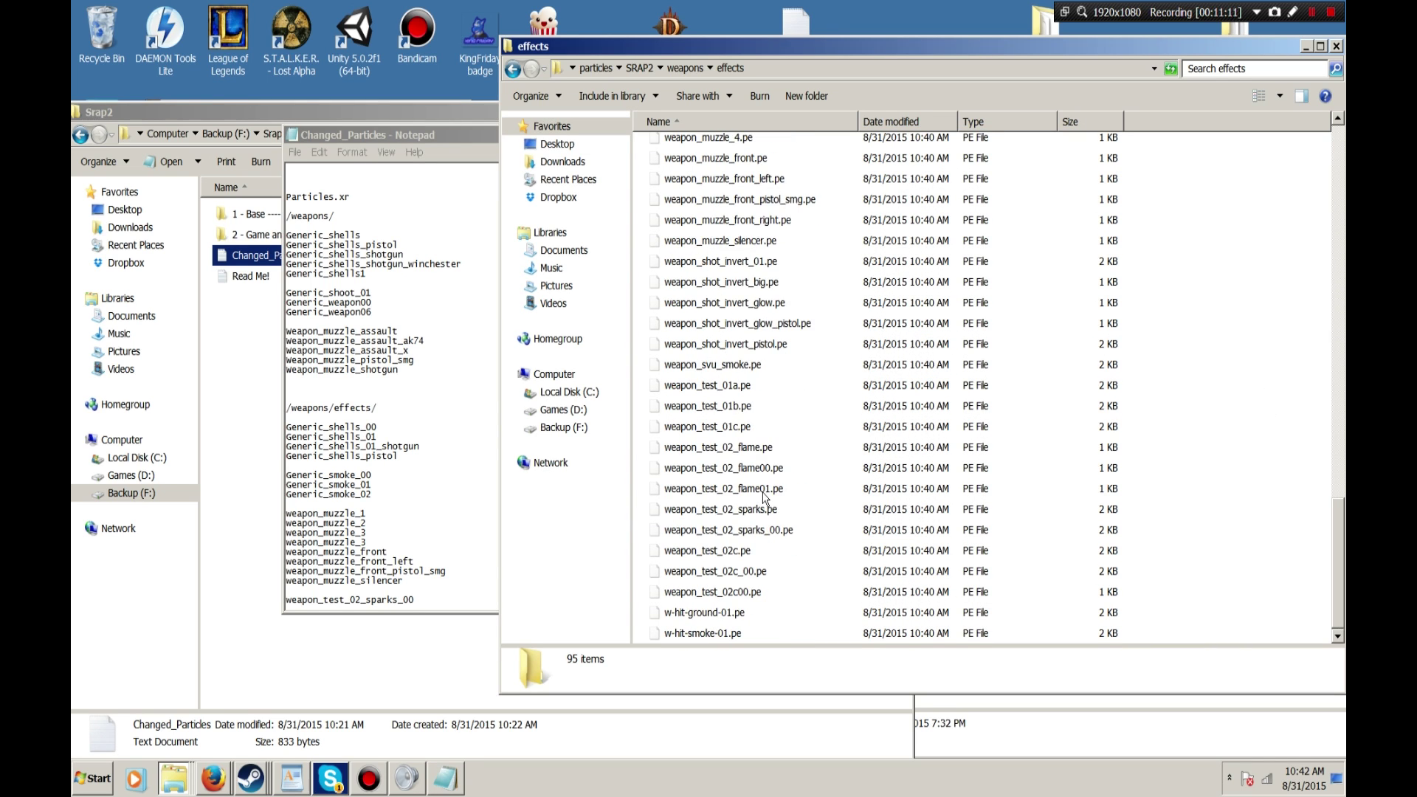
scroll(764, 499, up, 20)
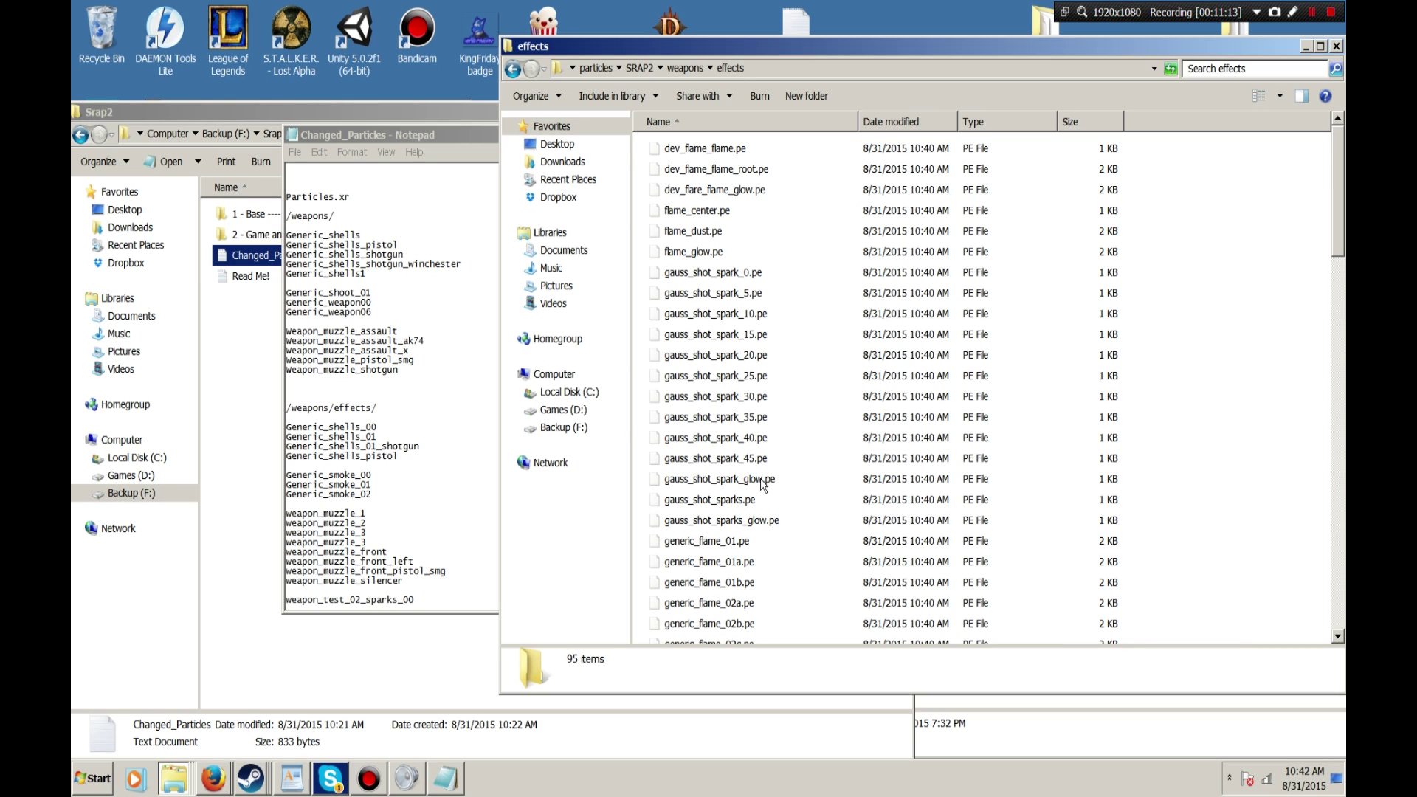
scroll(765, 472, down, 5)
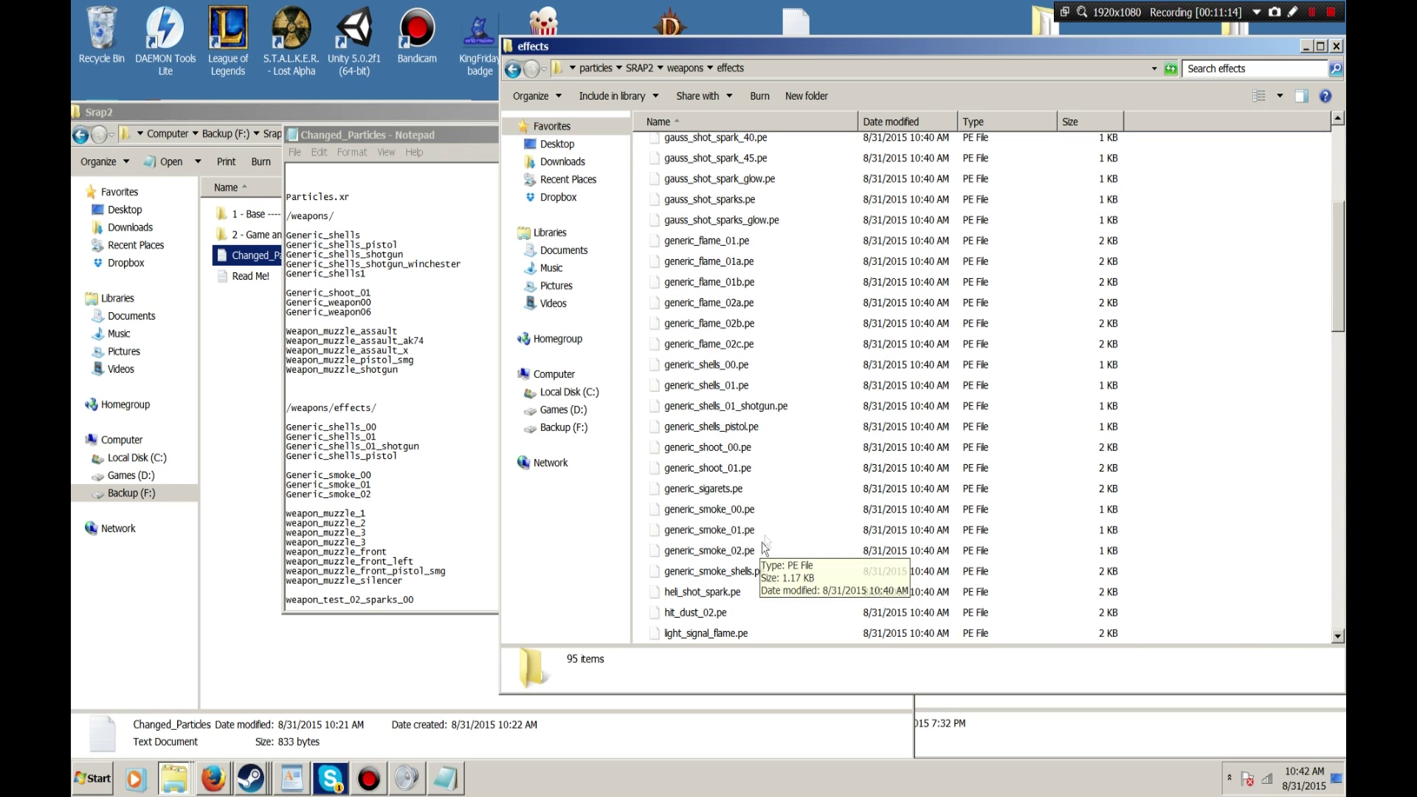
click(741, 364)
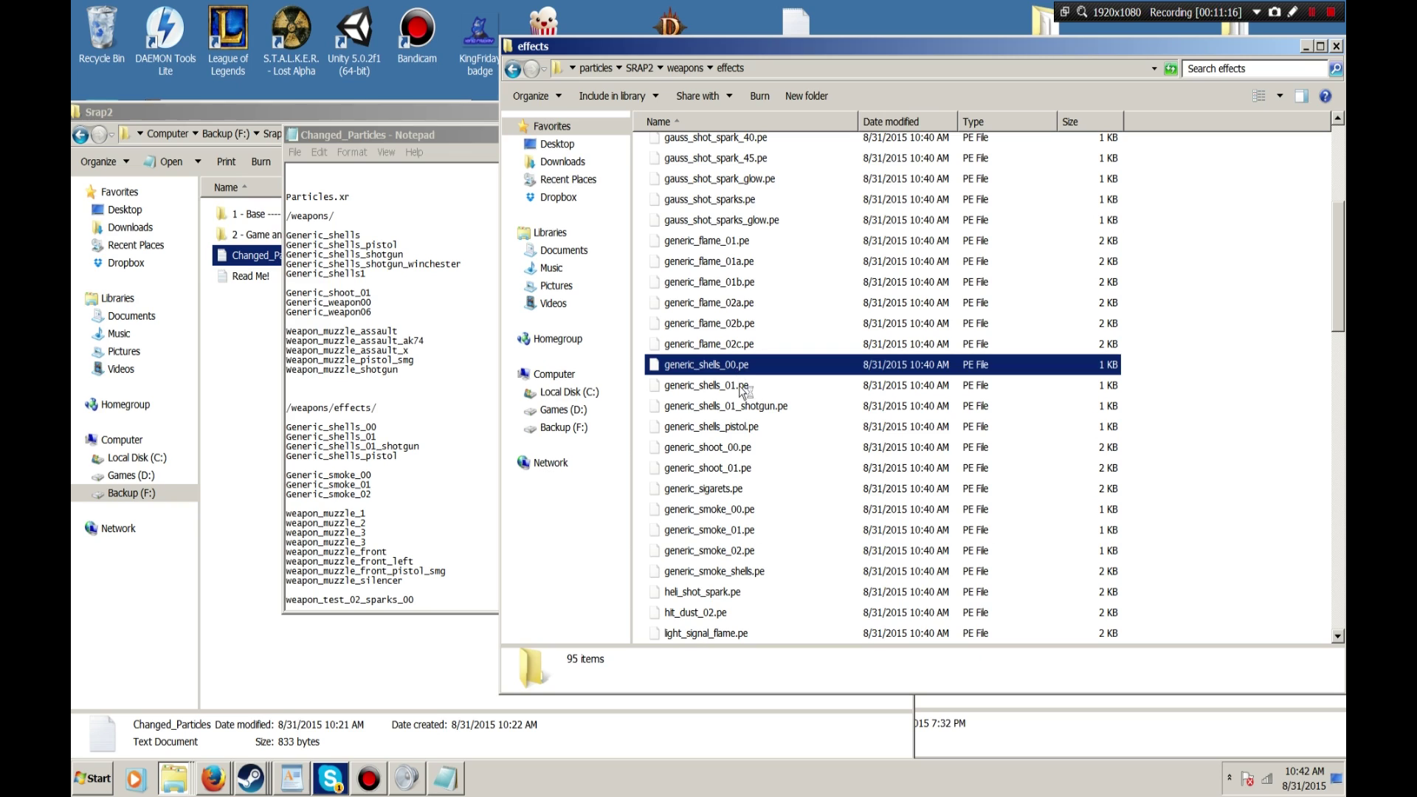
ctrl+click(736, 384)
ctrl+click(761, 405)
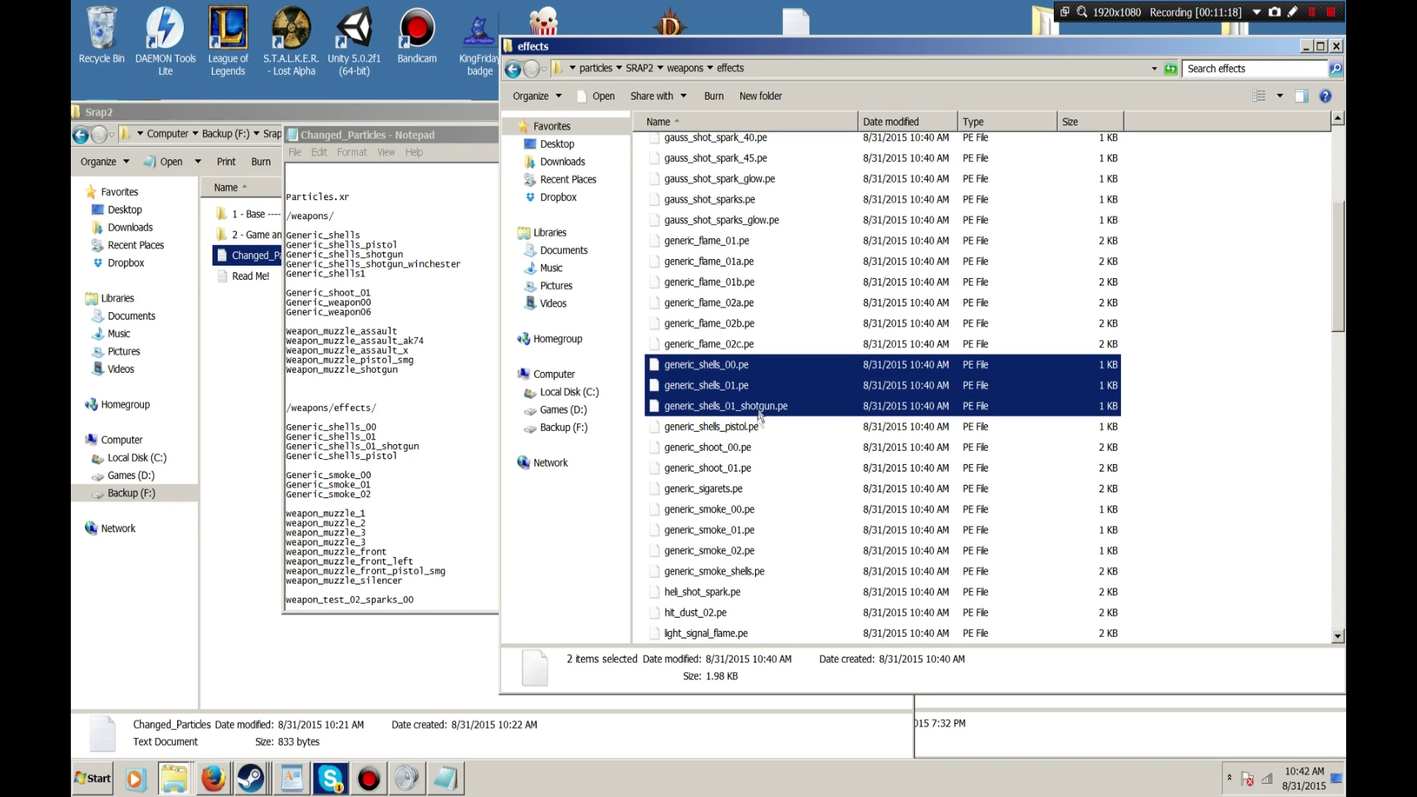
ctrl+click(754, 426)
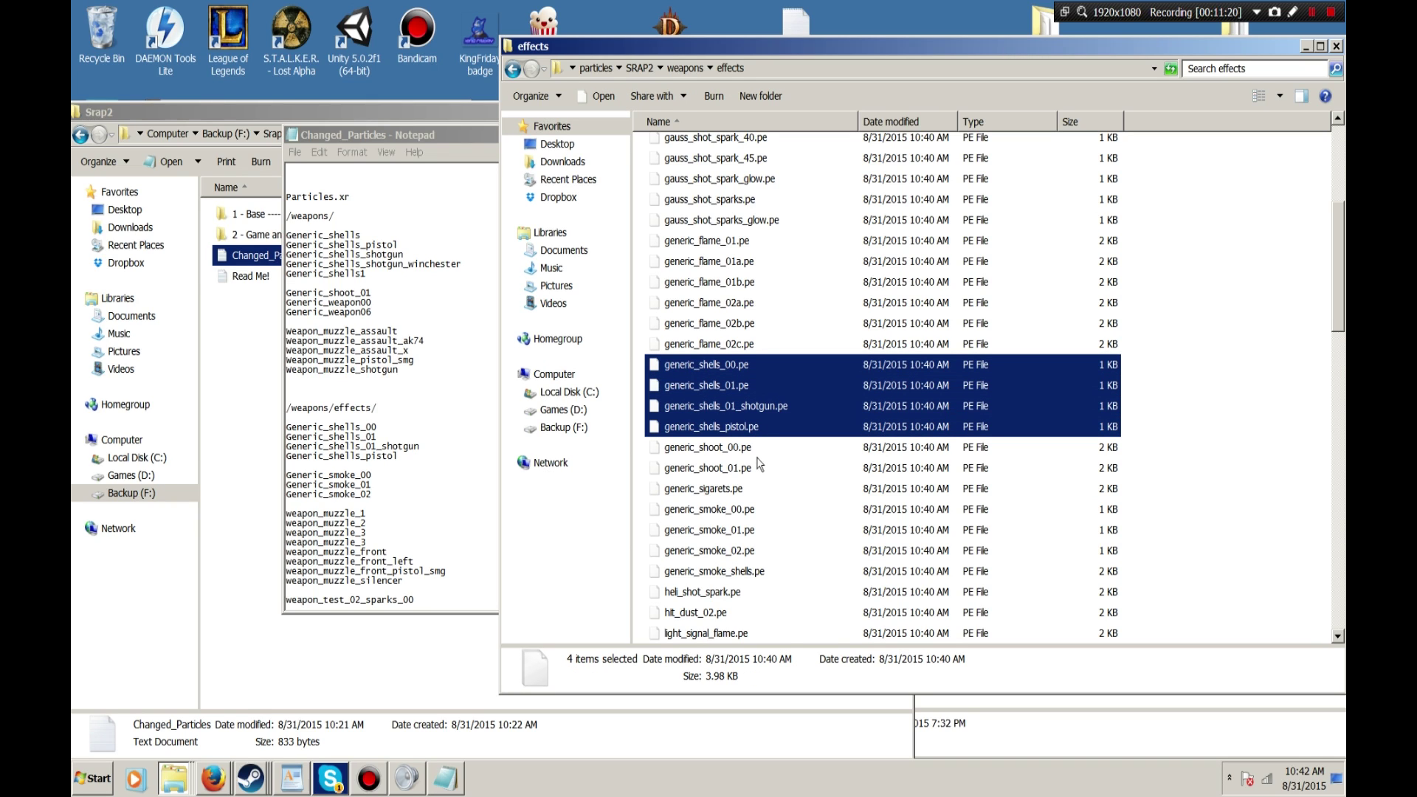
Add generic_smoke_00.pe, generic_smoke_01.pe and generic_smoke_02.pe to the selection
scroll(761, 463, down, 2)
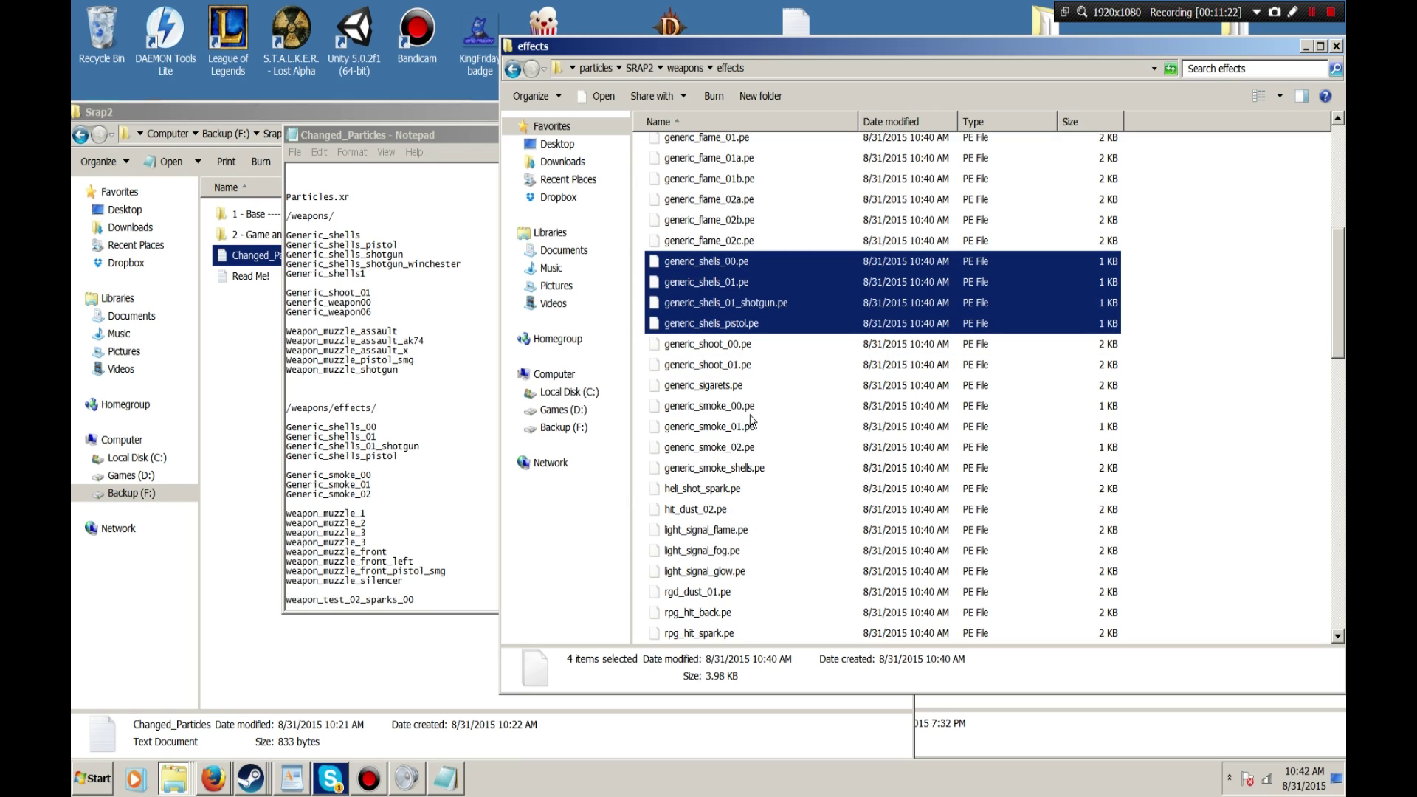
ctrl+click(747, 412)
ctrl+click(751, 429)
ctrl+click(754, 448)
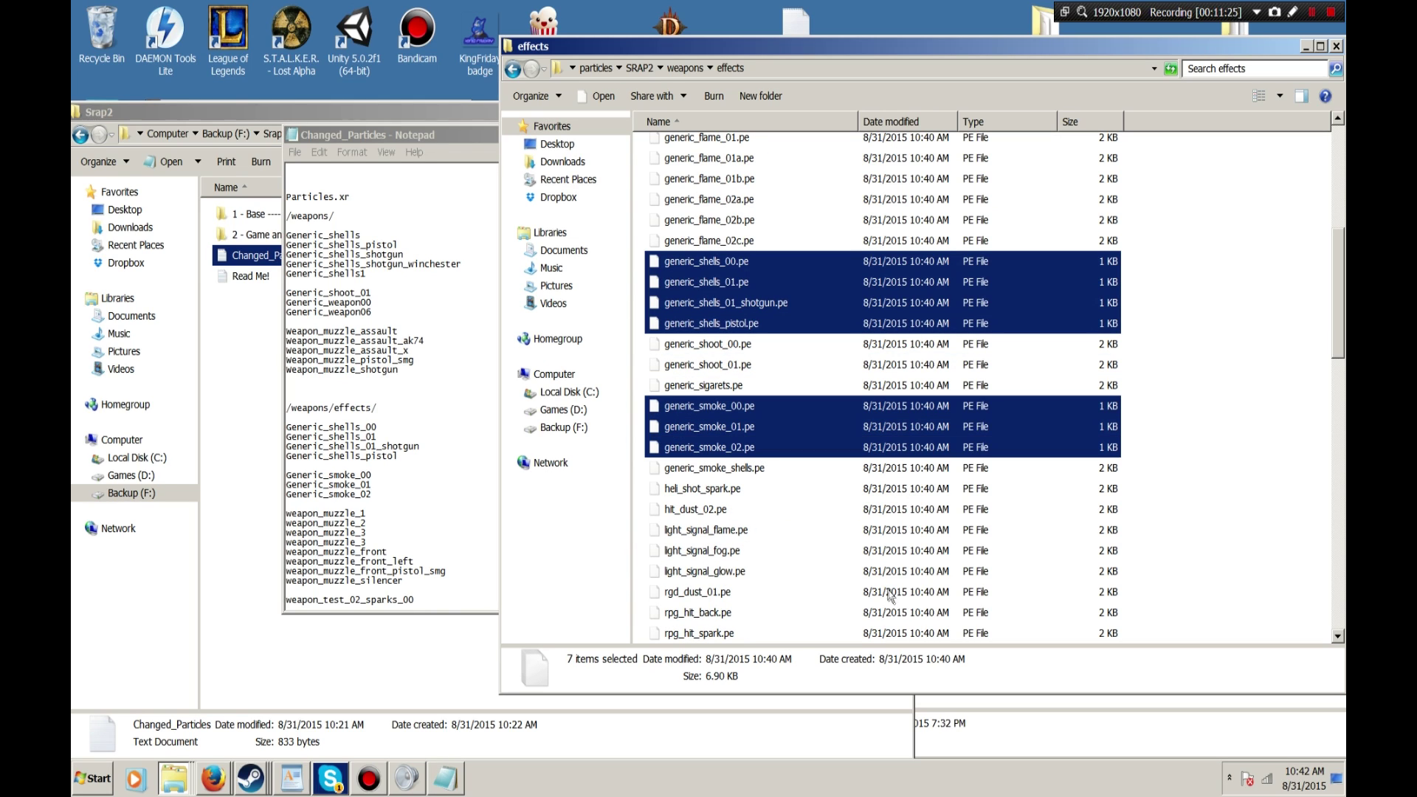
Add weapon_muzzle_1.pe through weapon_muzzle_4.pe and weapon_muzzle_front.pe to the selection
scroll(860, 539, down, 12)
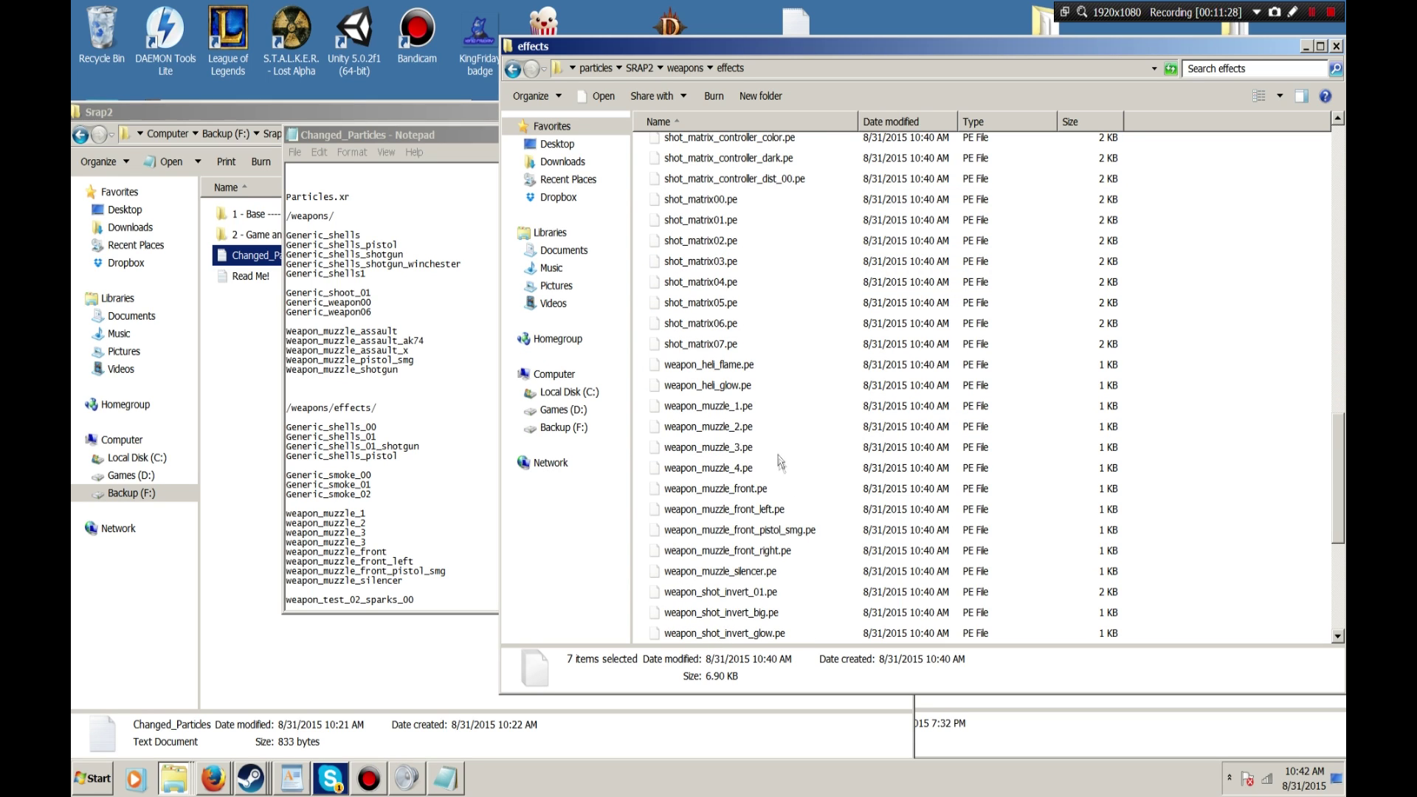
ctrl+click(736, 411)
ctrl+click(742, 428)
ctrl+click(745, 448)
ctrl+click(750, 470)
ctrl+click(760, 490)
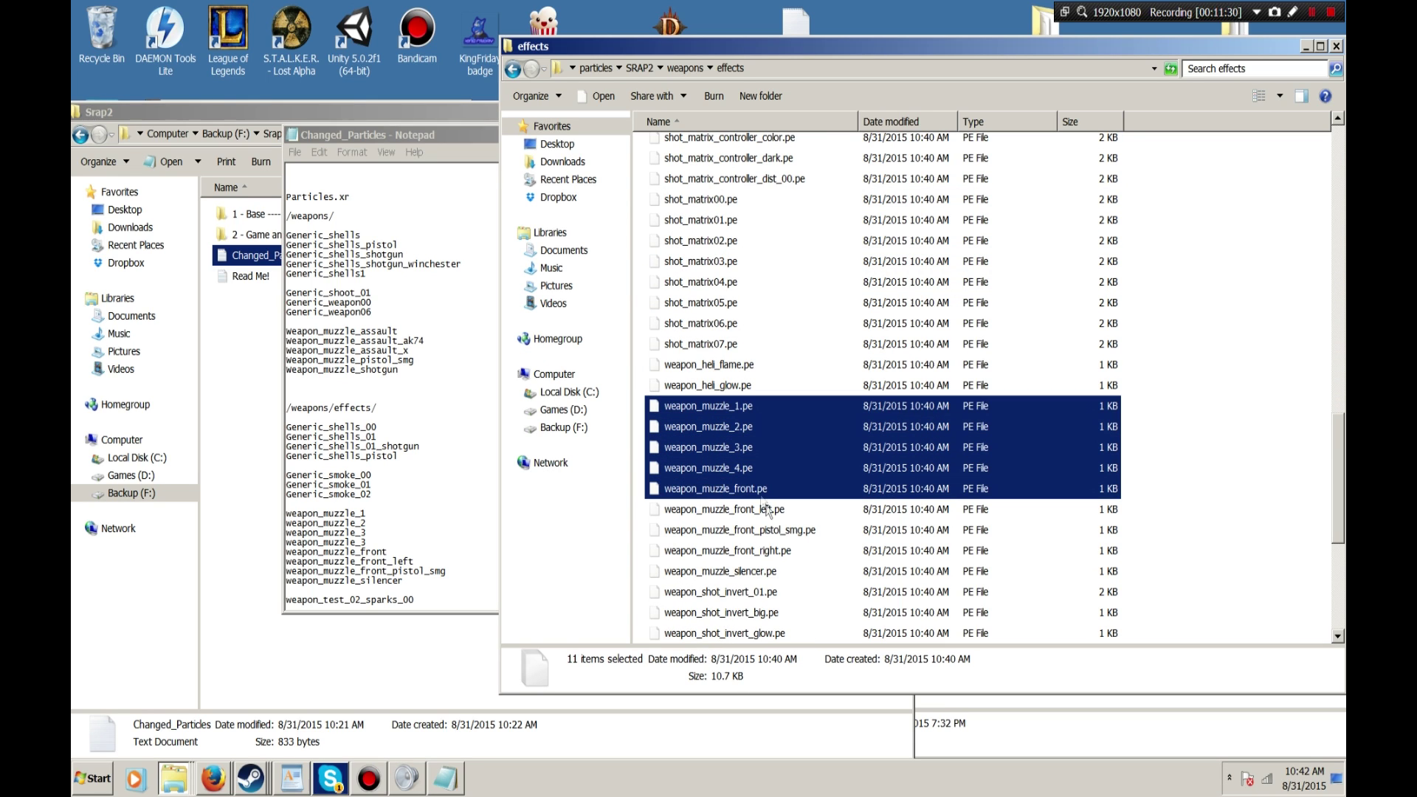
Add the weapon_muzzle front_left, front_pistol_smg, front_right and silencer .pe files plus weapon_test_02_sparks_00.pe to the selection and copy all selected files
ctrl+click(771, 511)
ctrl+click(782, 536)
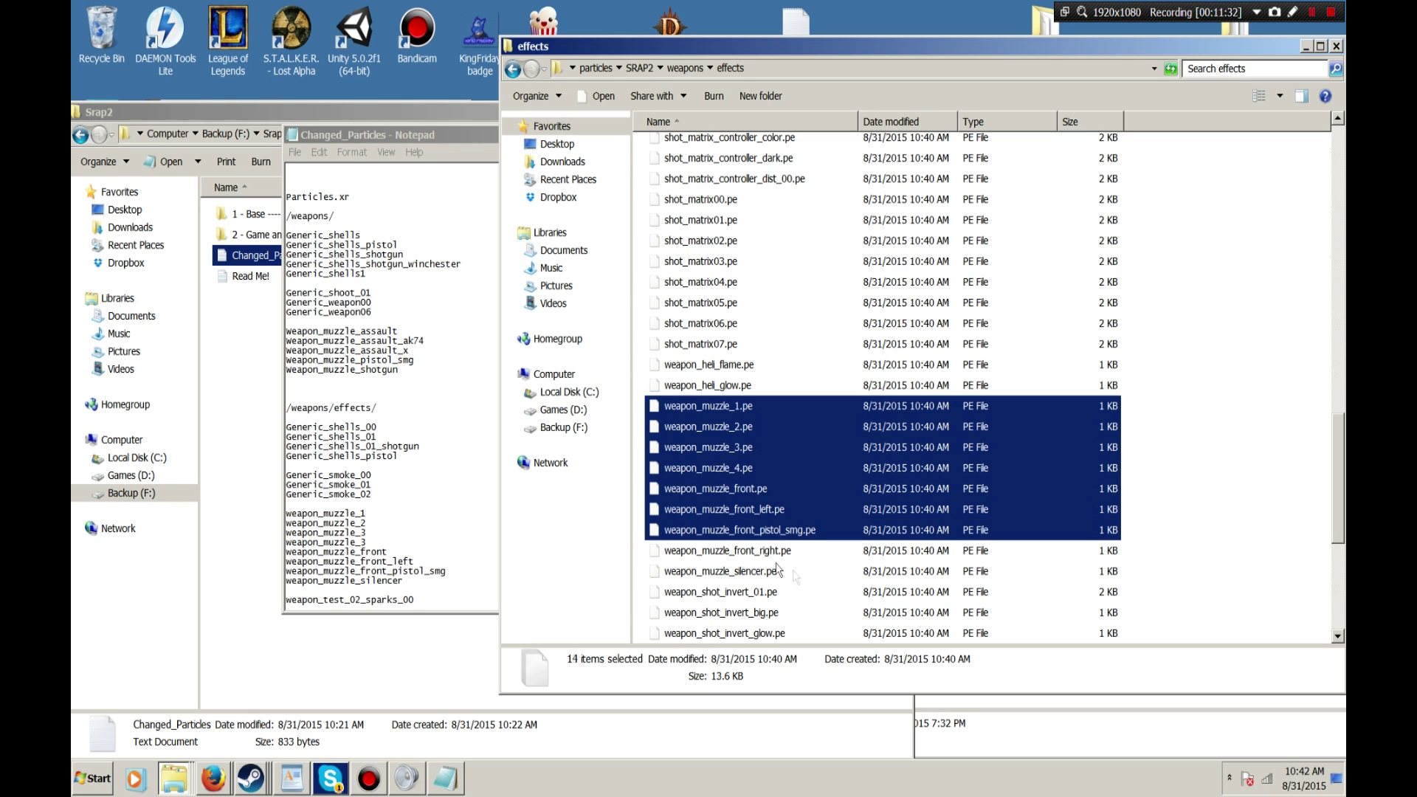
ctrl+click(778, 555)
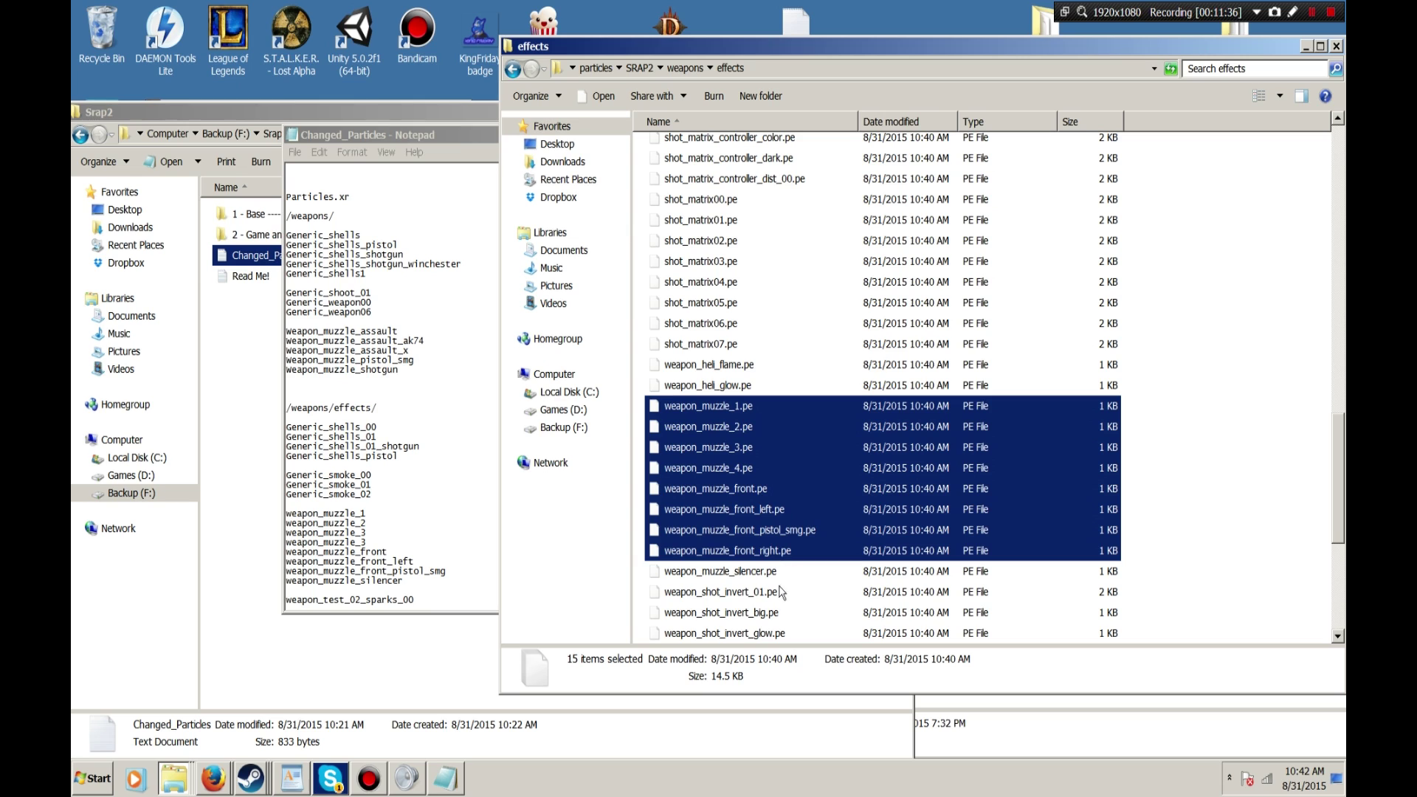
ctrl+click(766, 574)
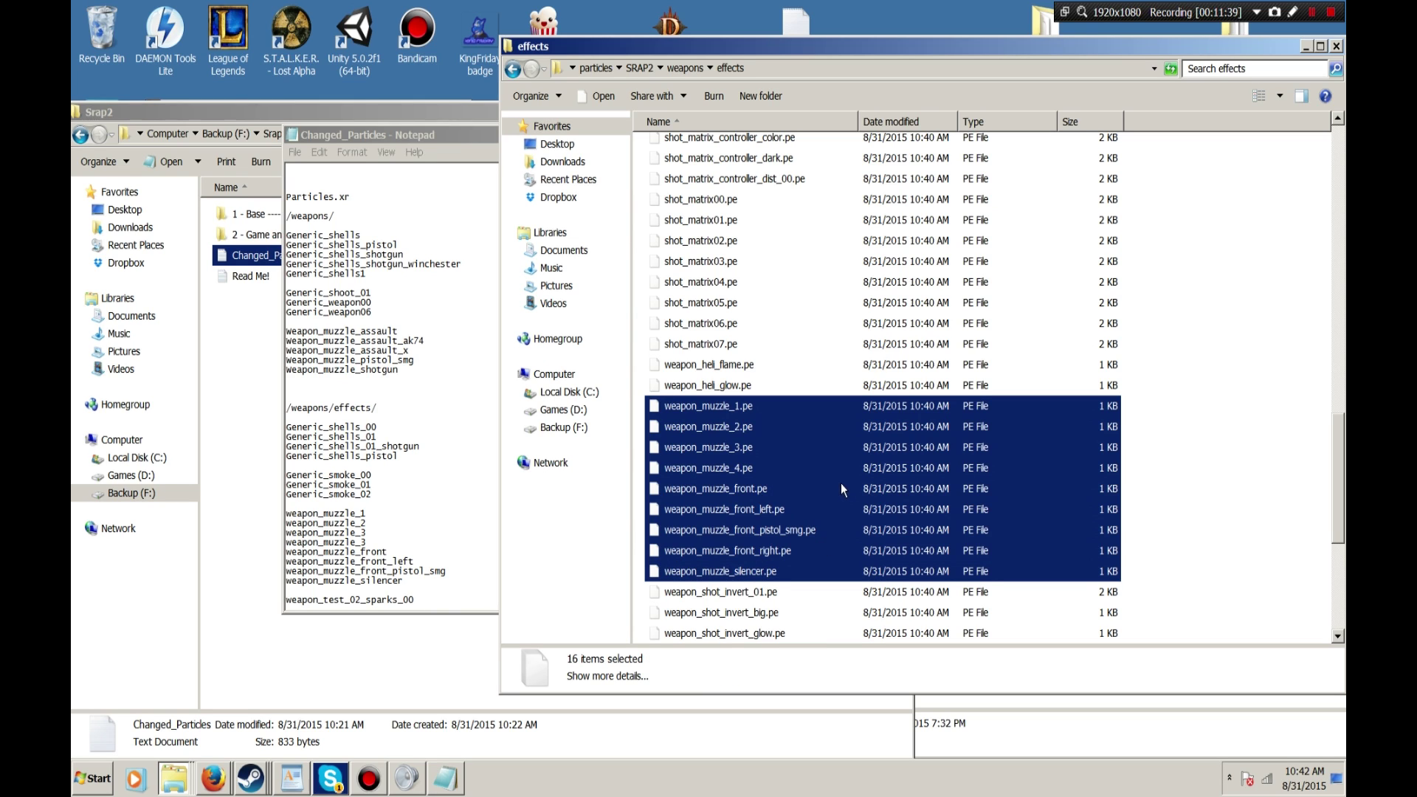
scroll(842, 487, down, 5)
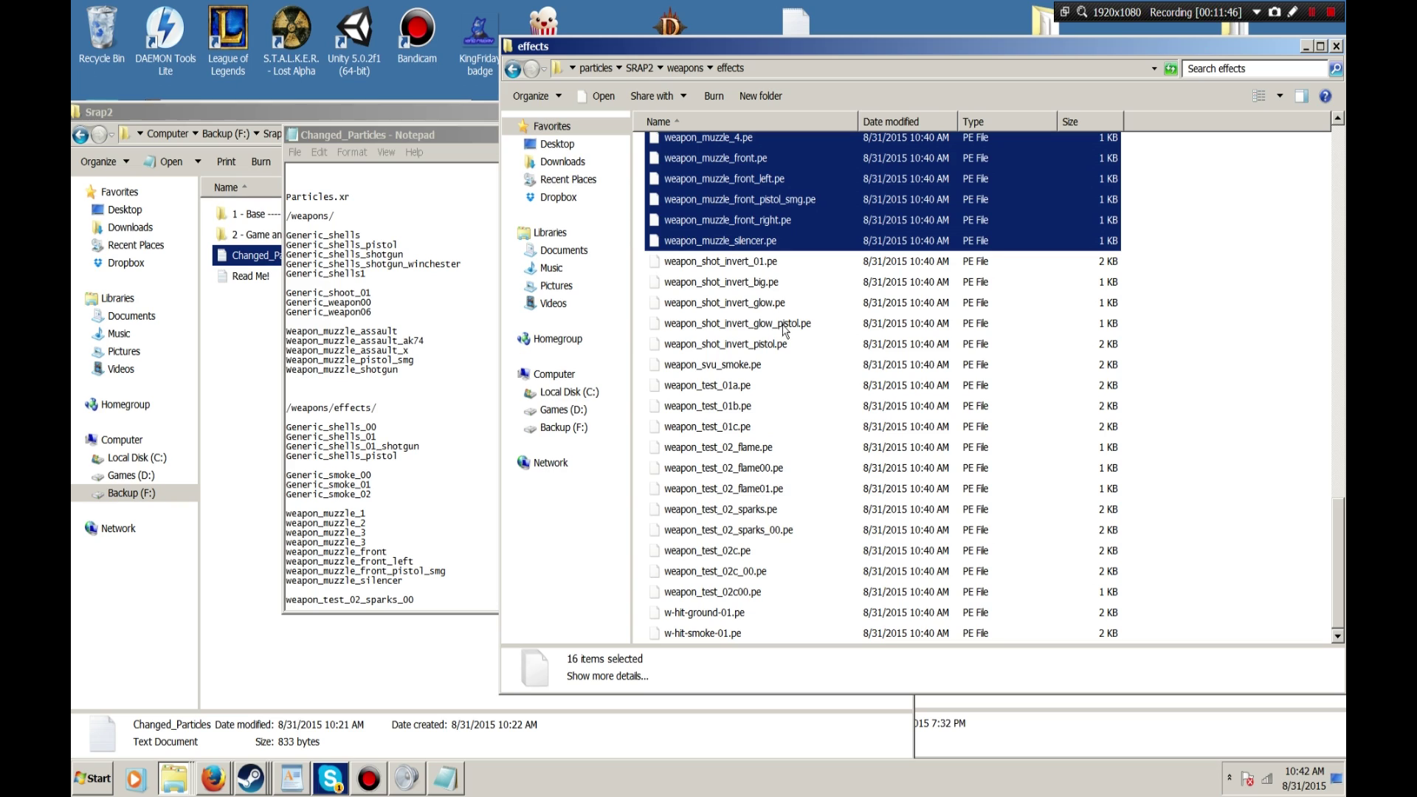
ctrl+click(753, 533)
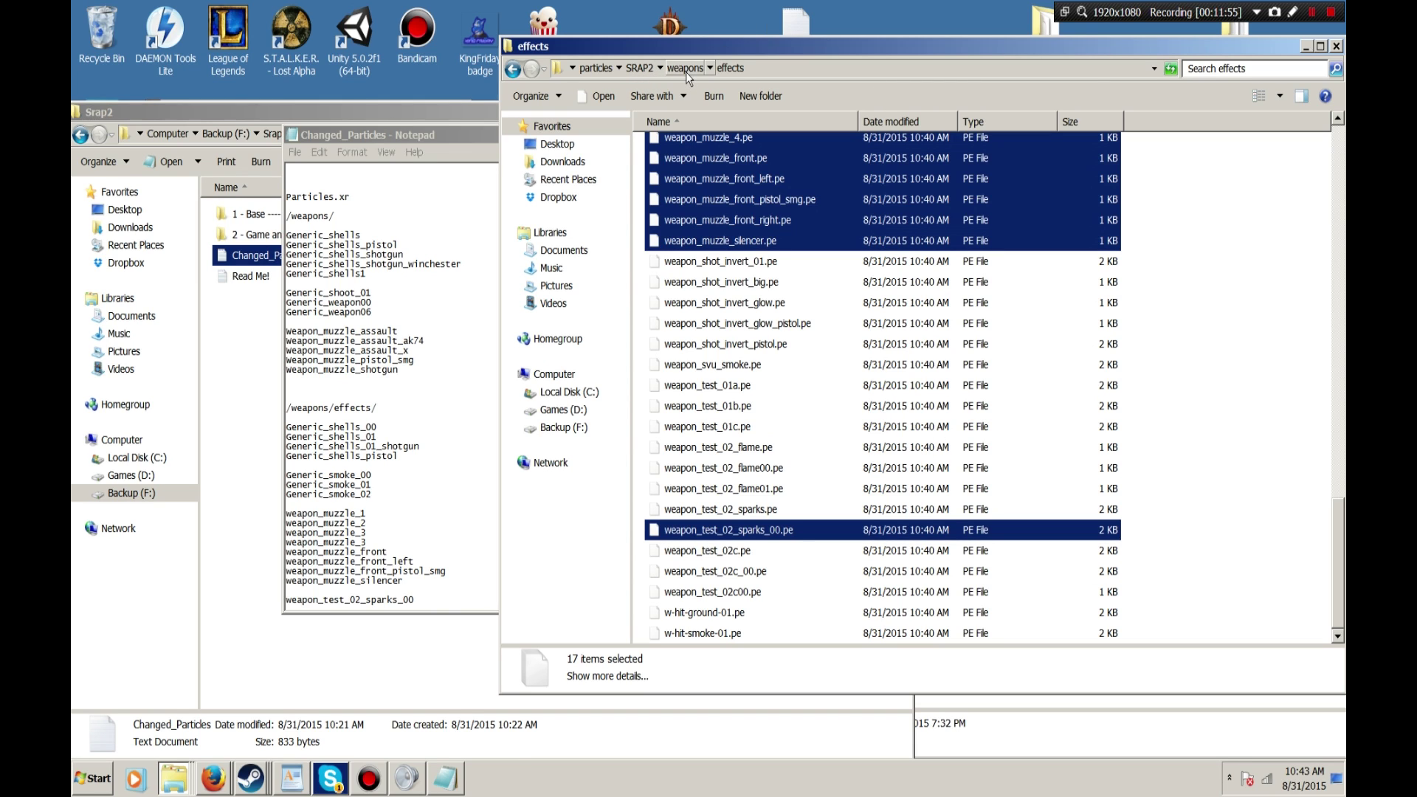
click(639, 68)
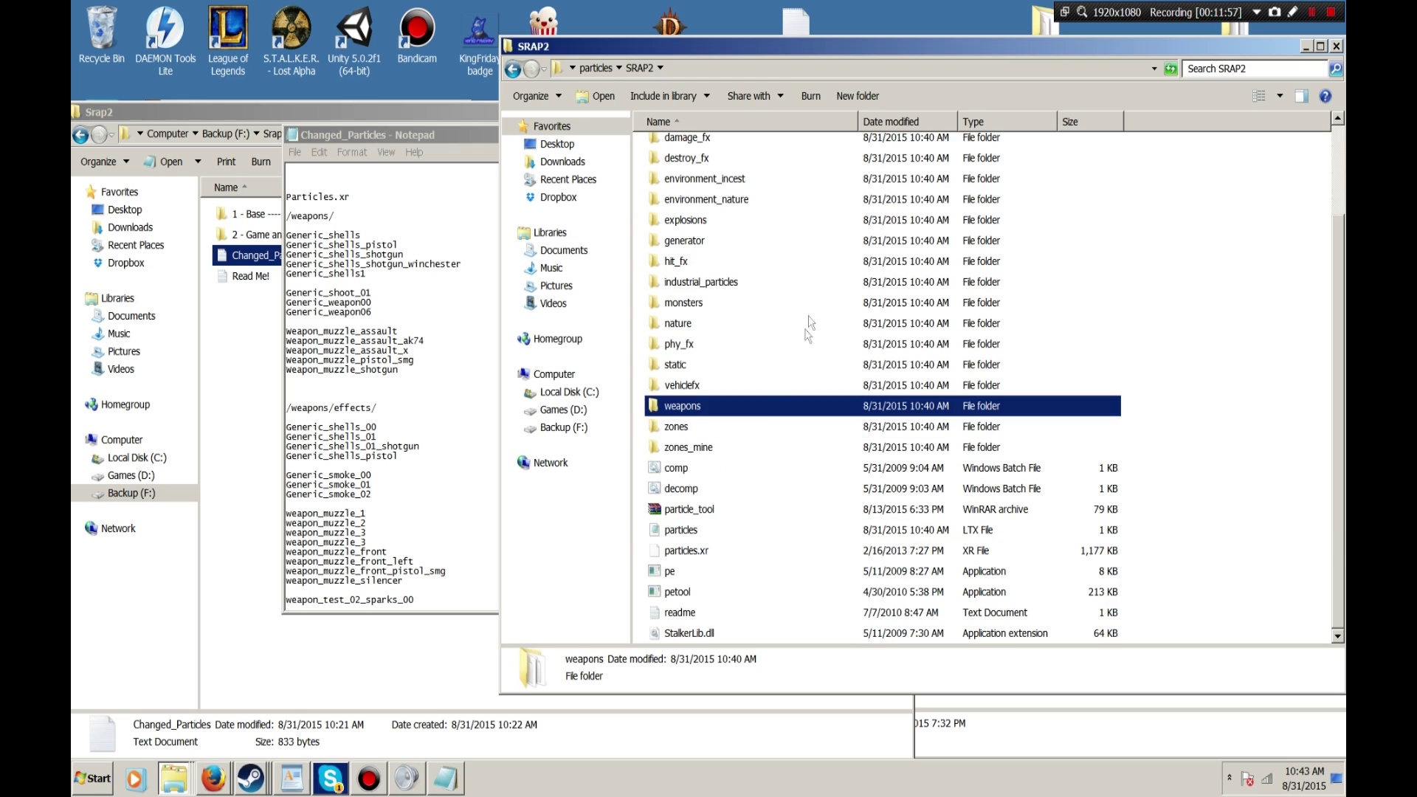
double_click(700, 410)
click(693, 147)
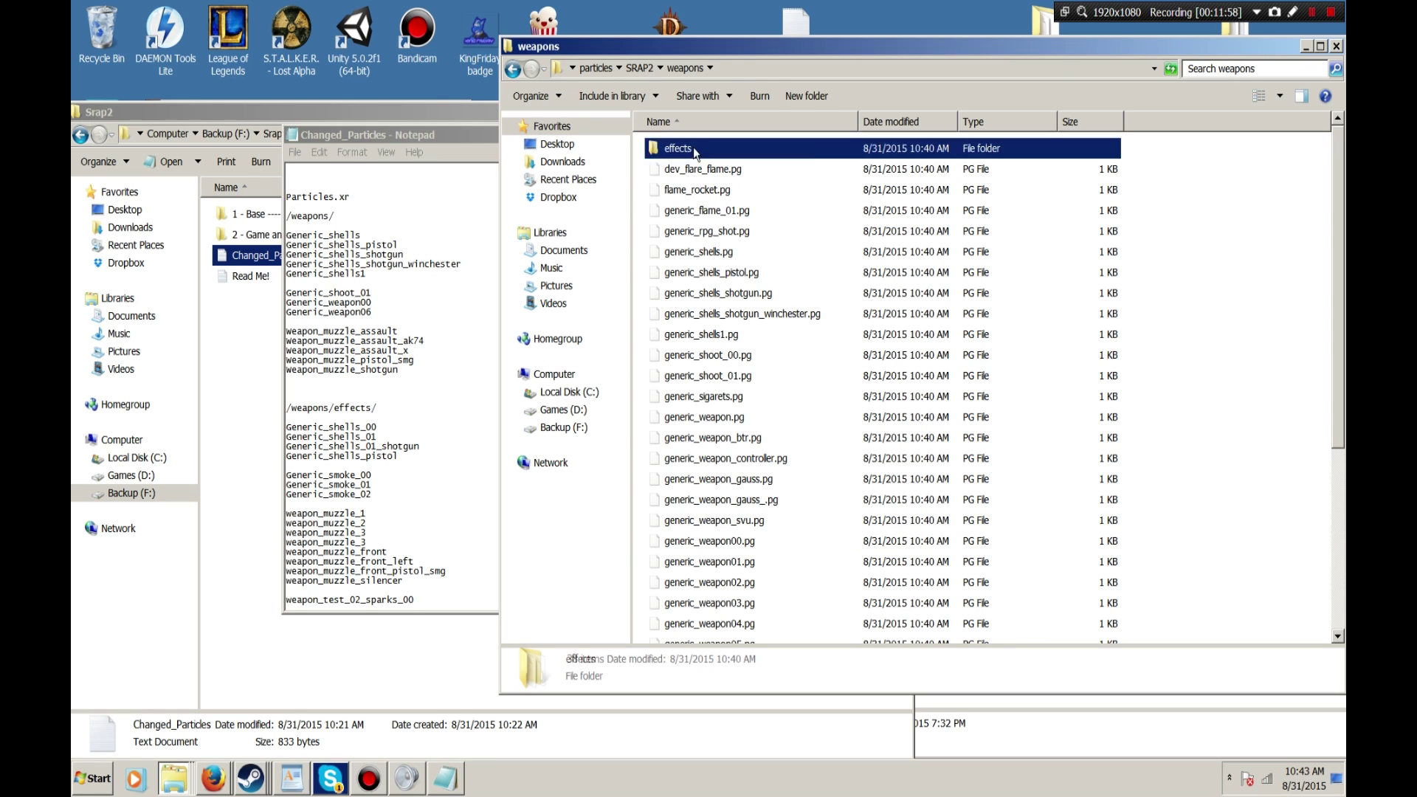
double_click(693, 147)
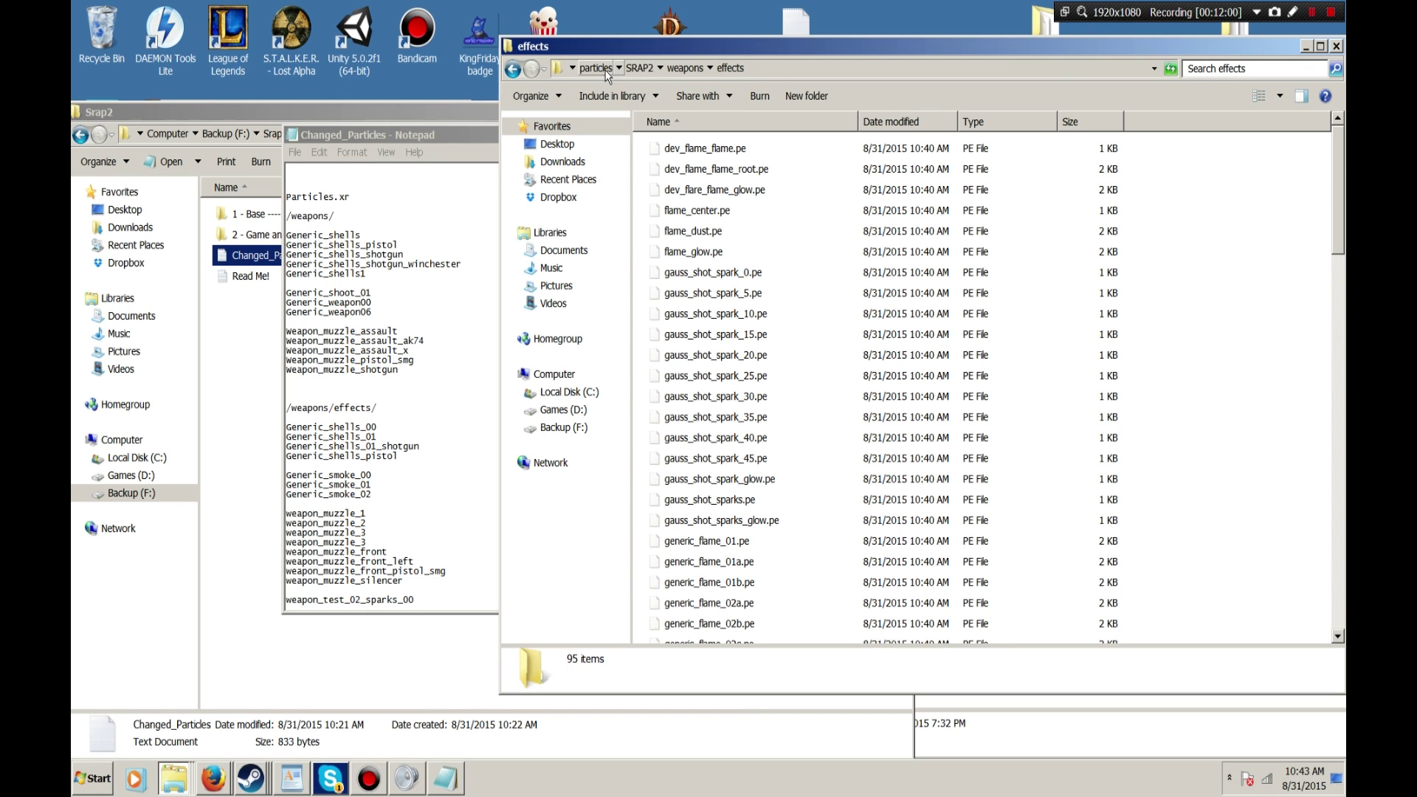
Paste the copied effect files into the effects folder inside Atmosfear's weapons folder, replacing all existing files of the same name
click(596, 68)
double_click(695, 146)
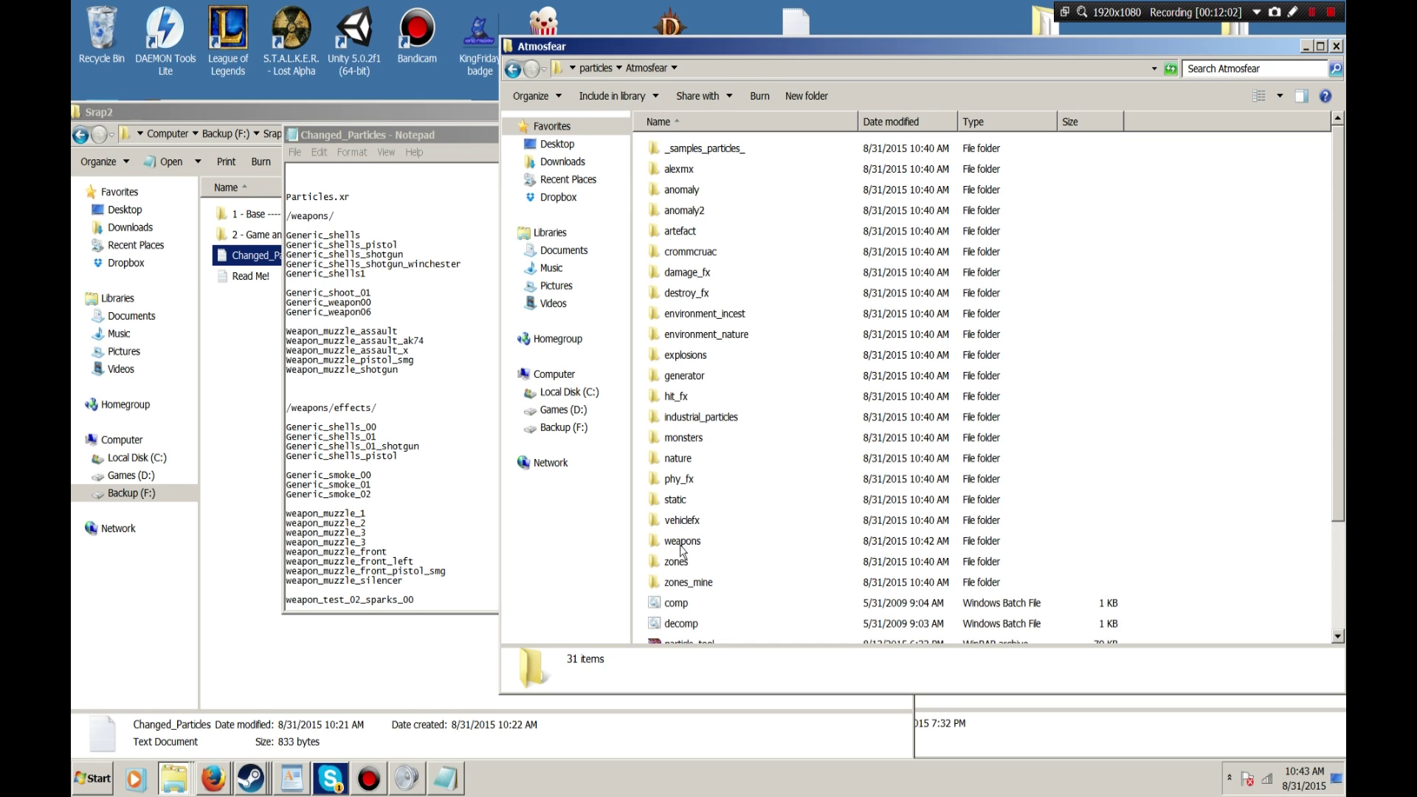
double_click(680, 542)
double_click(677, 151)
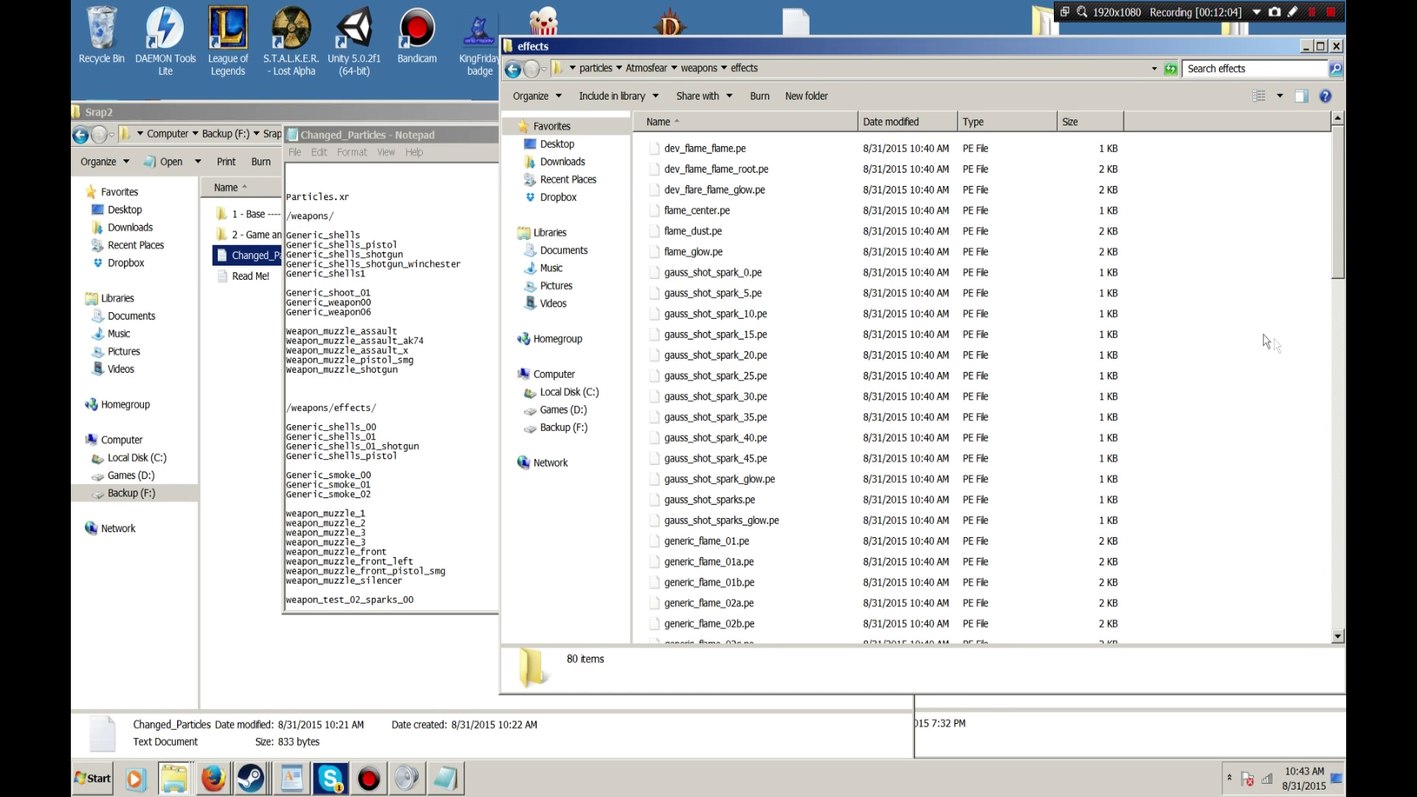
key(ctrl+v)
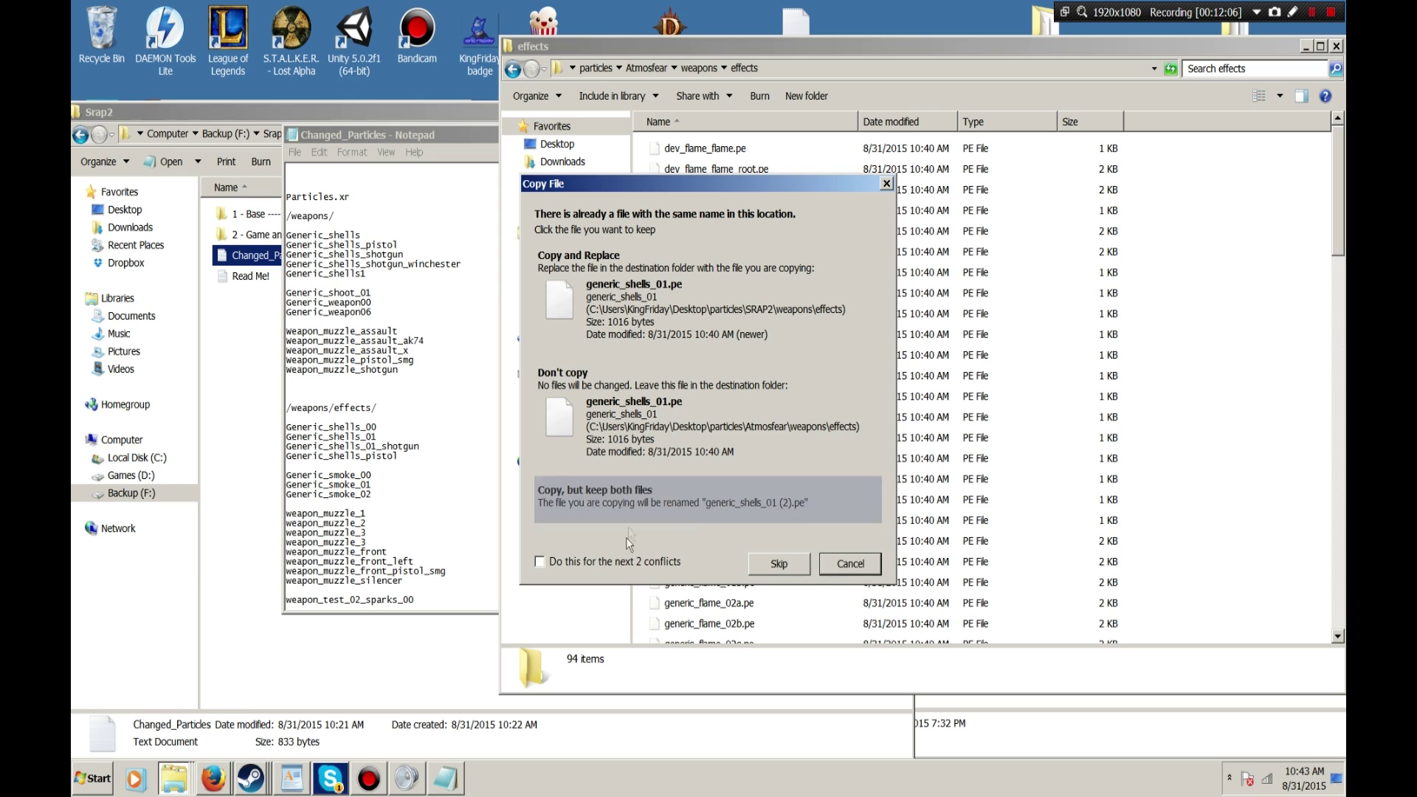
click(540, 561)
click(590, 380)
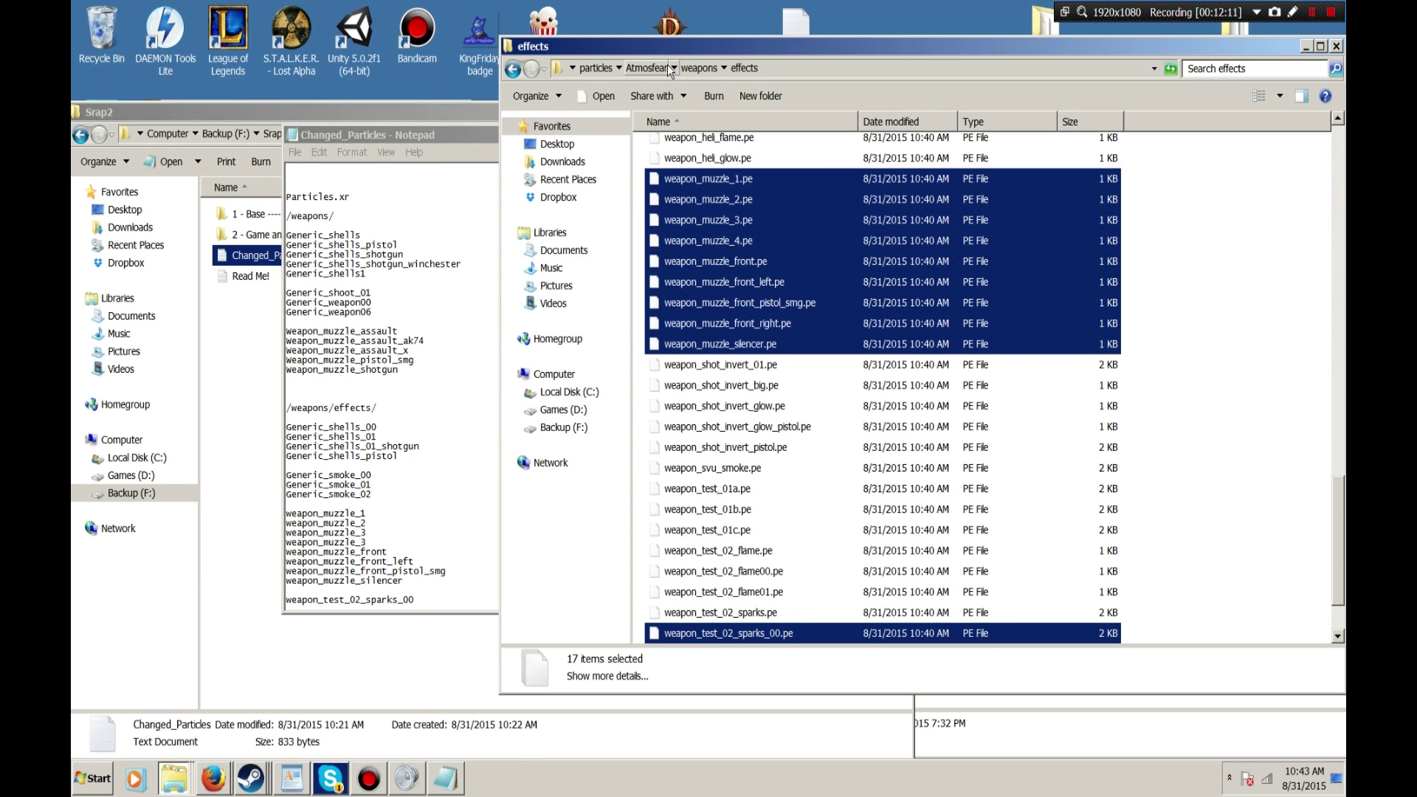
Rename particles.xr in the Atmosfear folder as particles.xr.old, accepting the extension change
click(647, 67)
scroll(760, 554, down, 2)
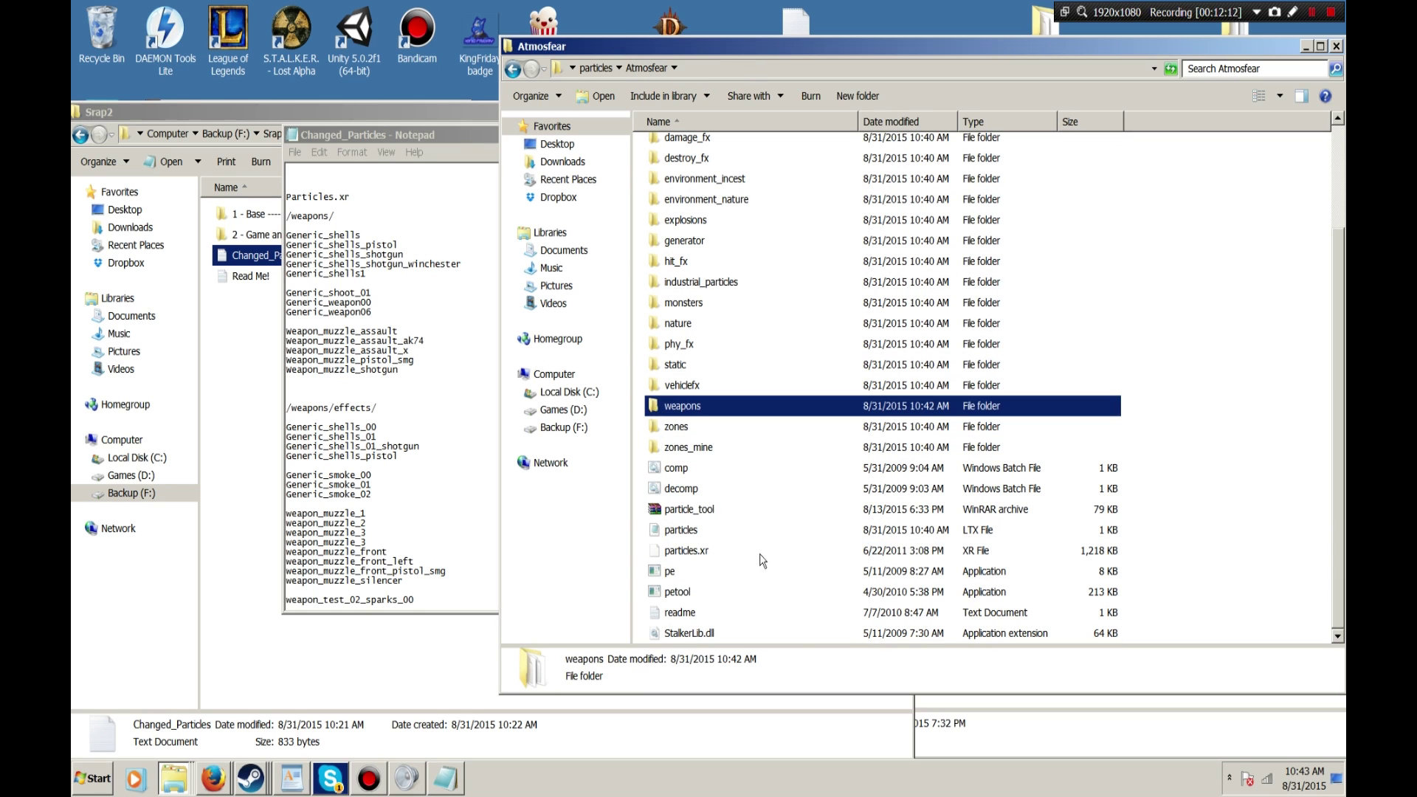
click(685, 559)
right_click(687, 558)
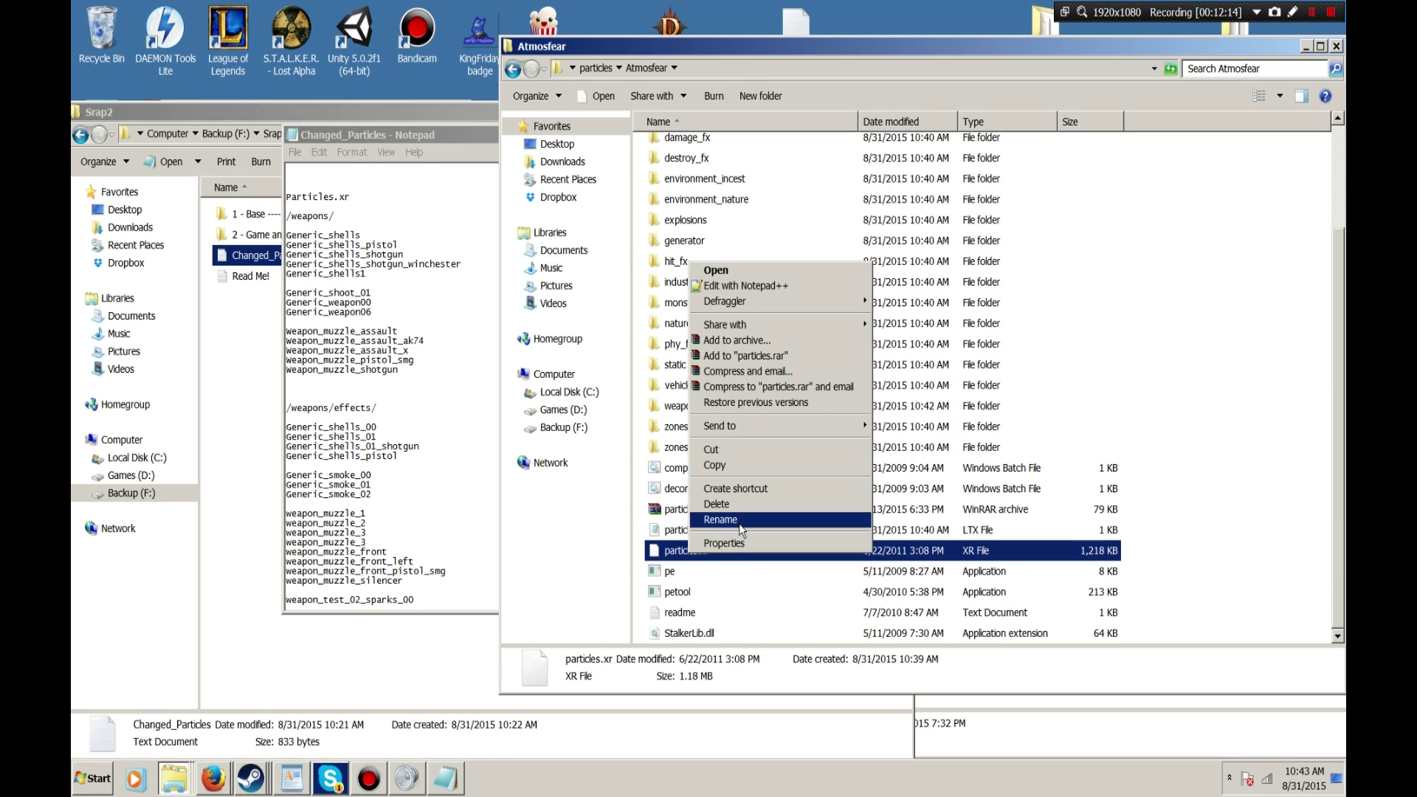
click(737, 522)
key(End)
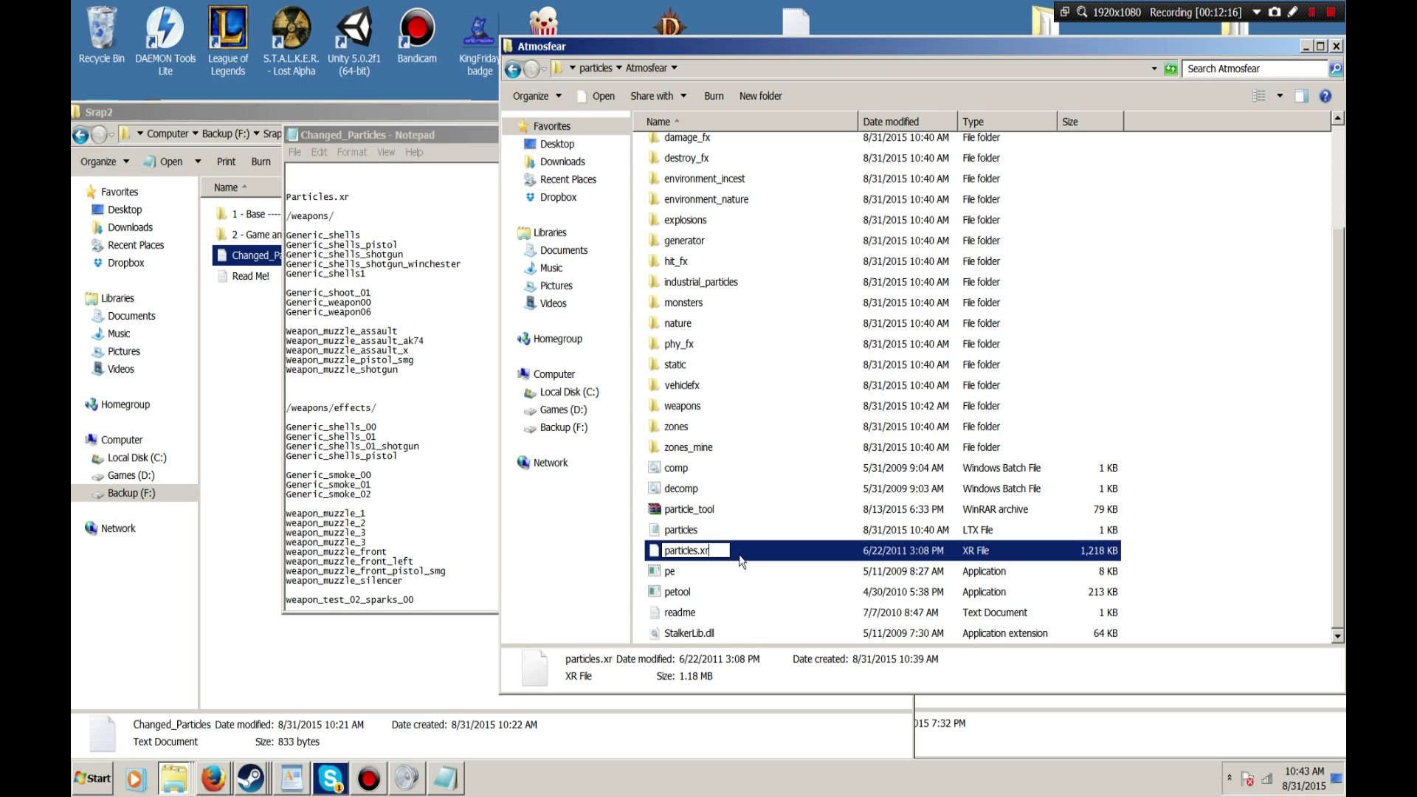
text(.old)
key(Return)
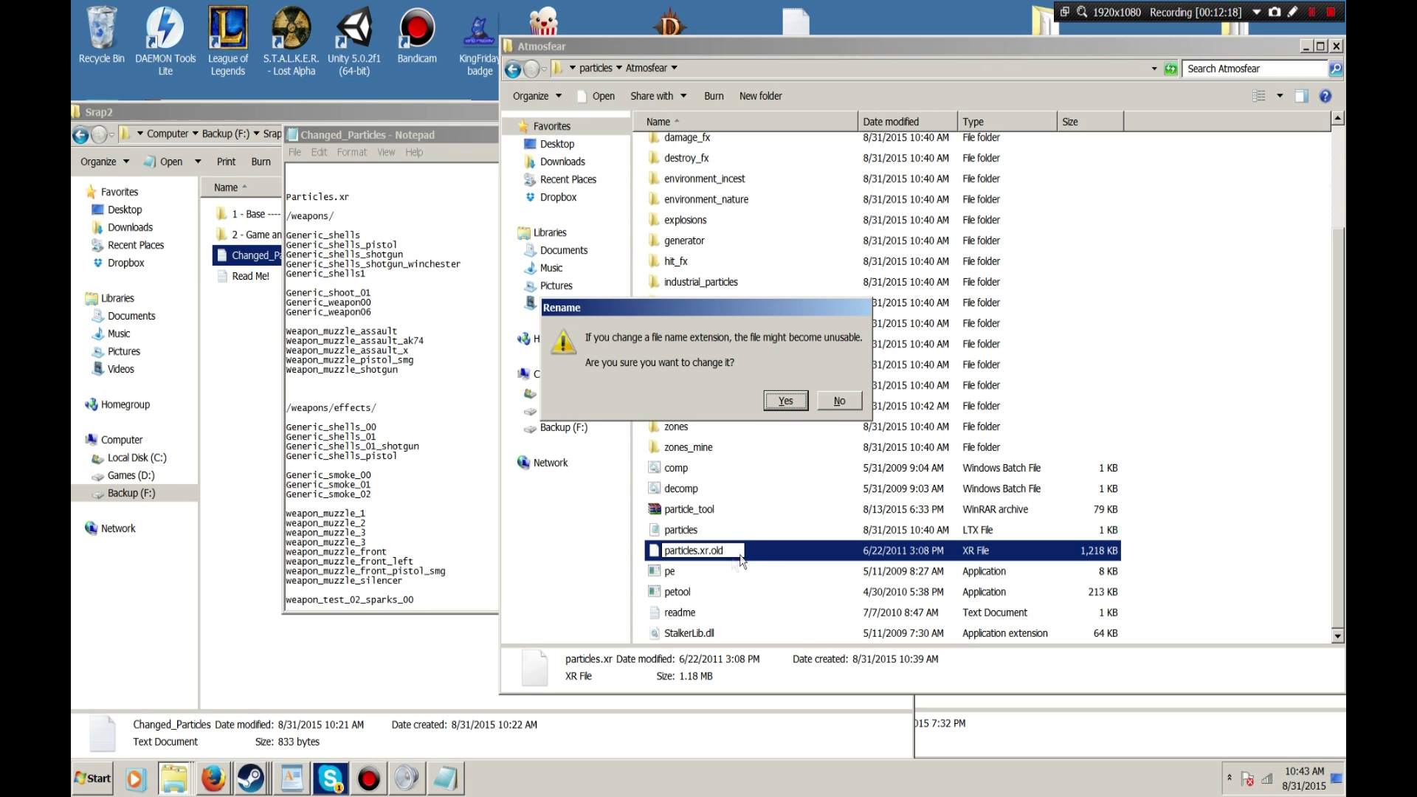
click(784, 400)
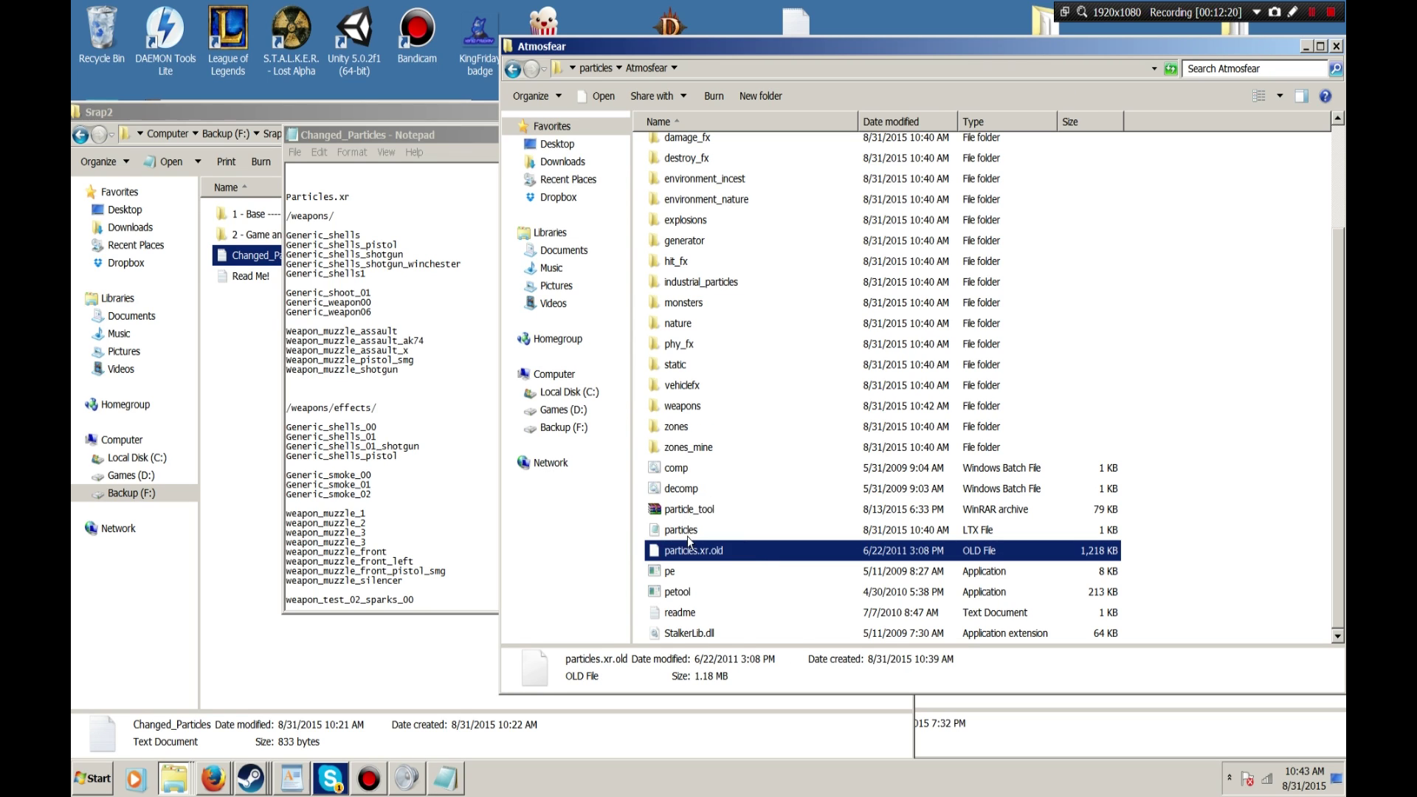
Run the comp batch file in the Atmosfear folder to recompile the merged particles, and close its console when finished
key(Up)
key(Up)
key(Up)
double_click(690, 474)
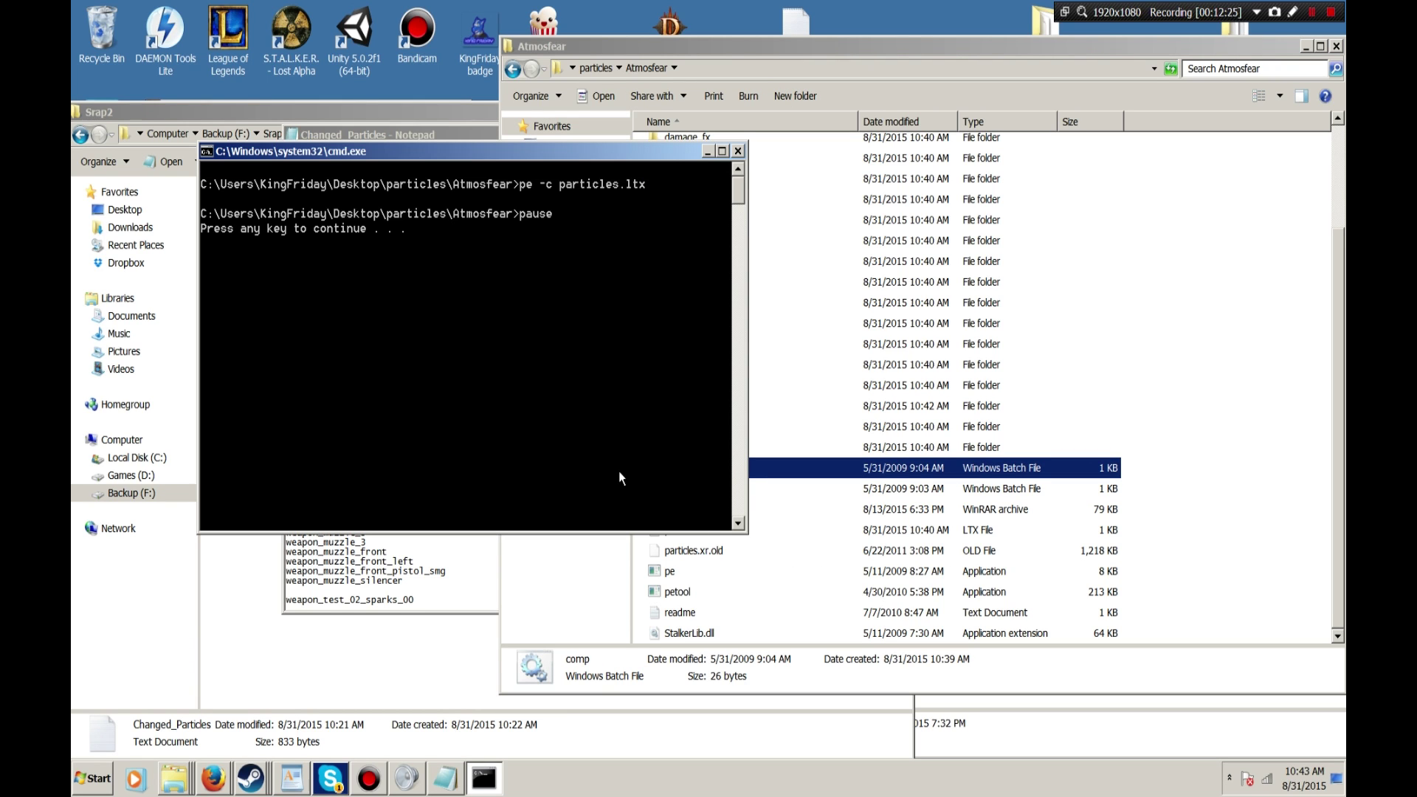
key(space)
scroll(751, 515, down, 1)
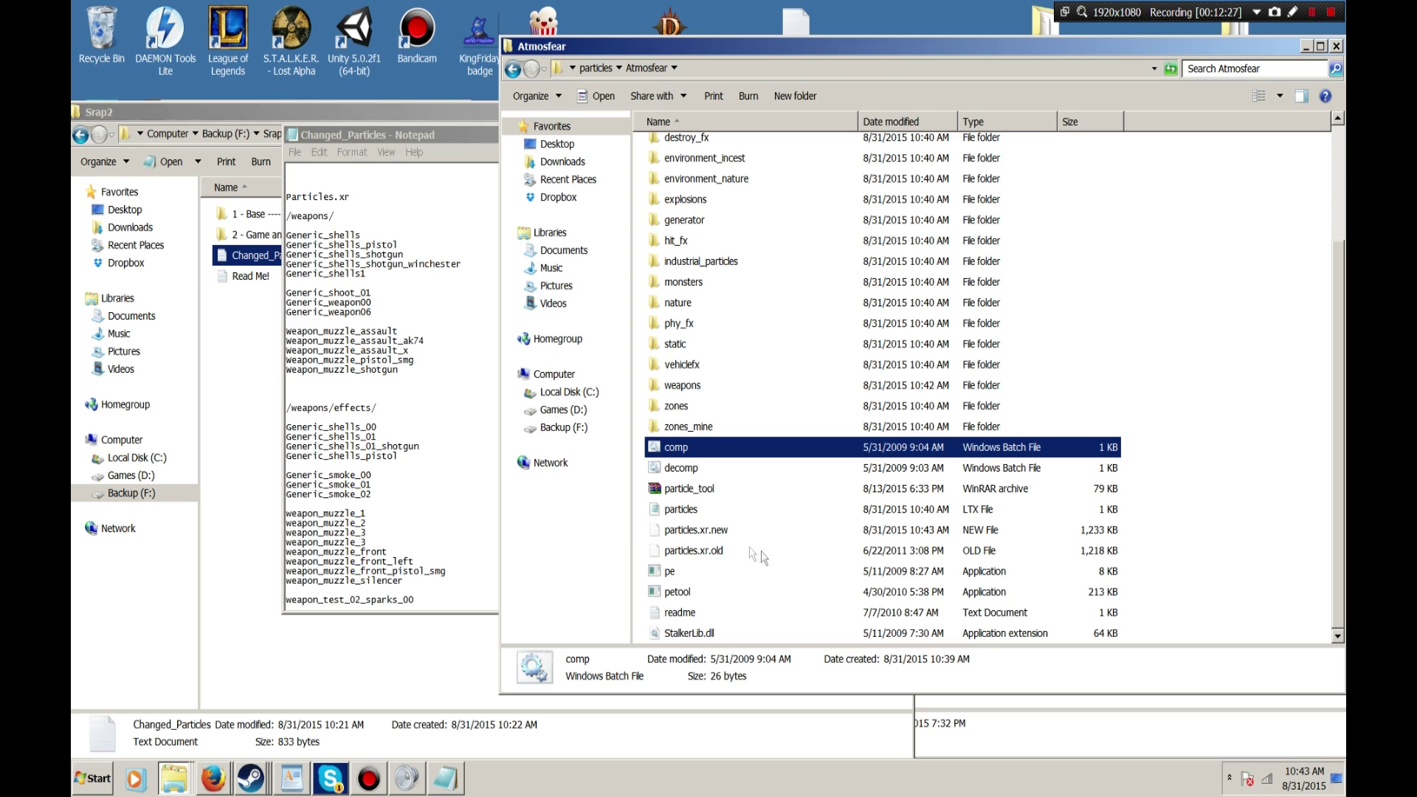
Edit the name of particles.xr.new in the Atmosfear folder so it reads particles.xr
click(726, 536)
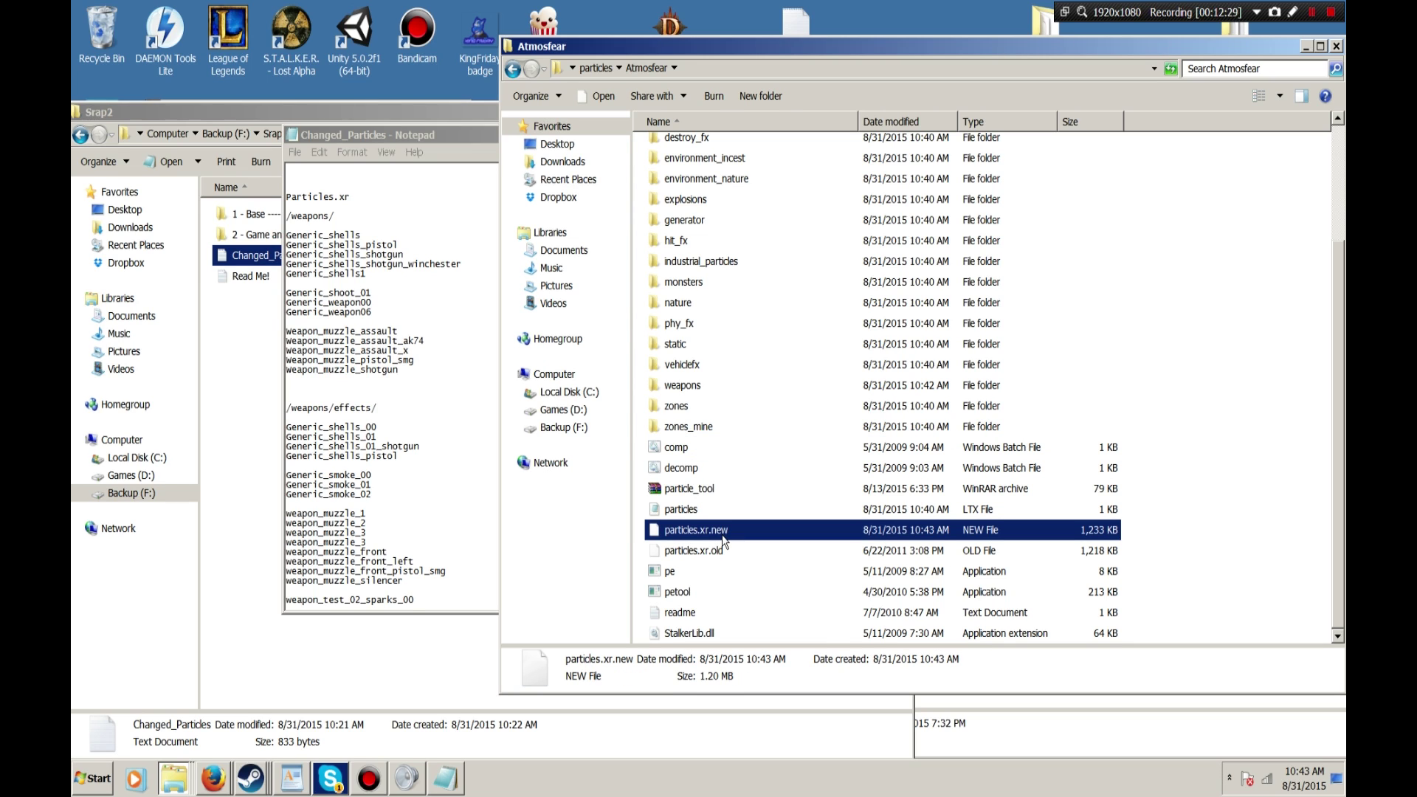
right_click(723, 541)
click(746, 501)
key(End)
key(BackSpace)
key(BackSpace)
key(BackSpace)
Add the line weapon_muzzle_front_right below weapon_muzzle_front_left in Changed_Particles, save the file and close it
click(413, 516)
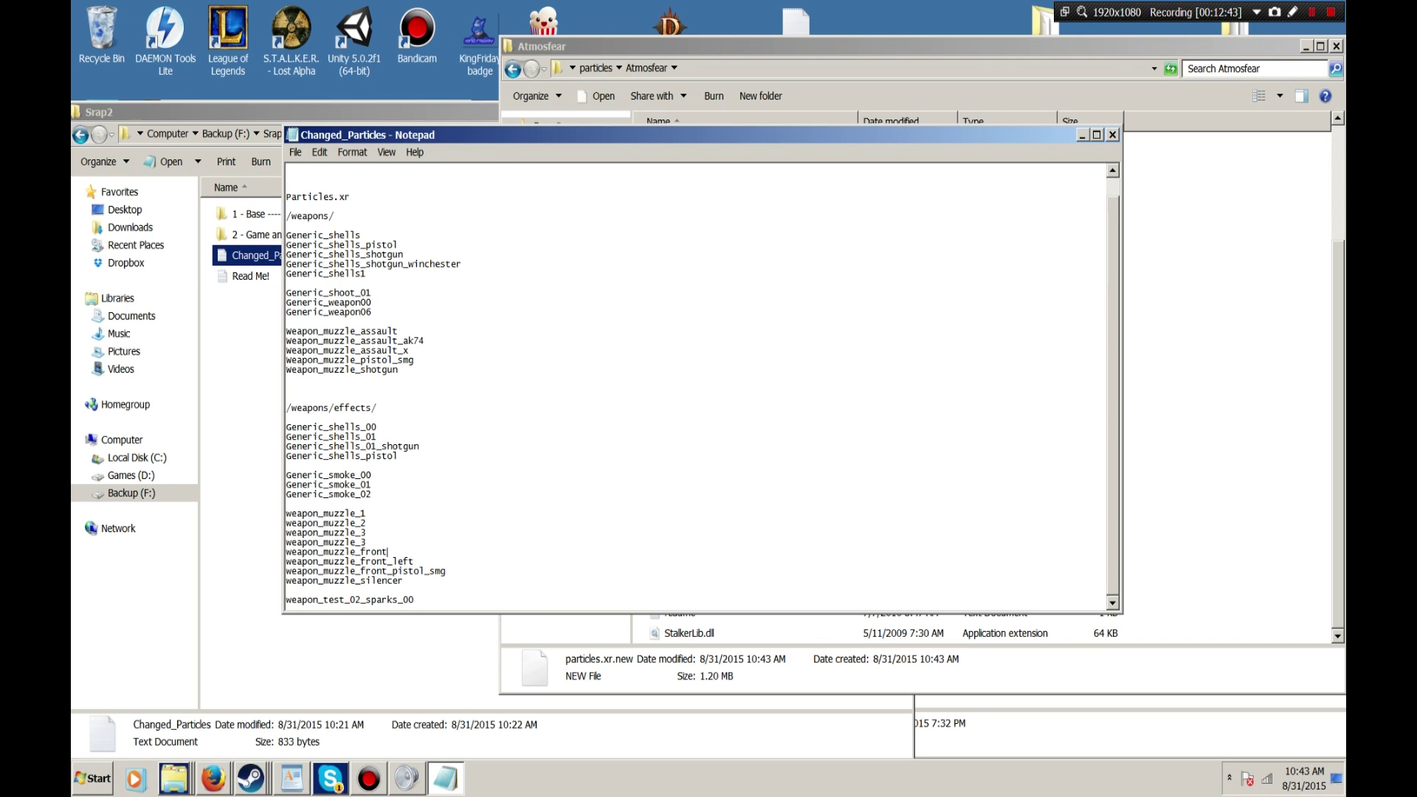
drag(413, 561, 284, 563)
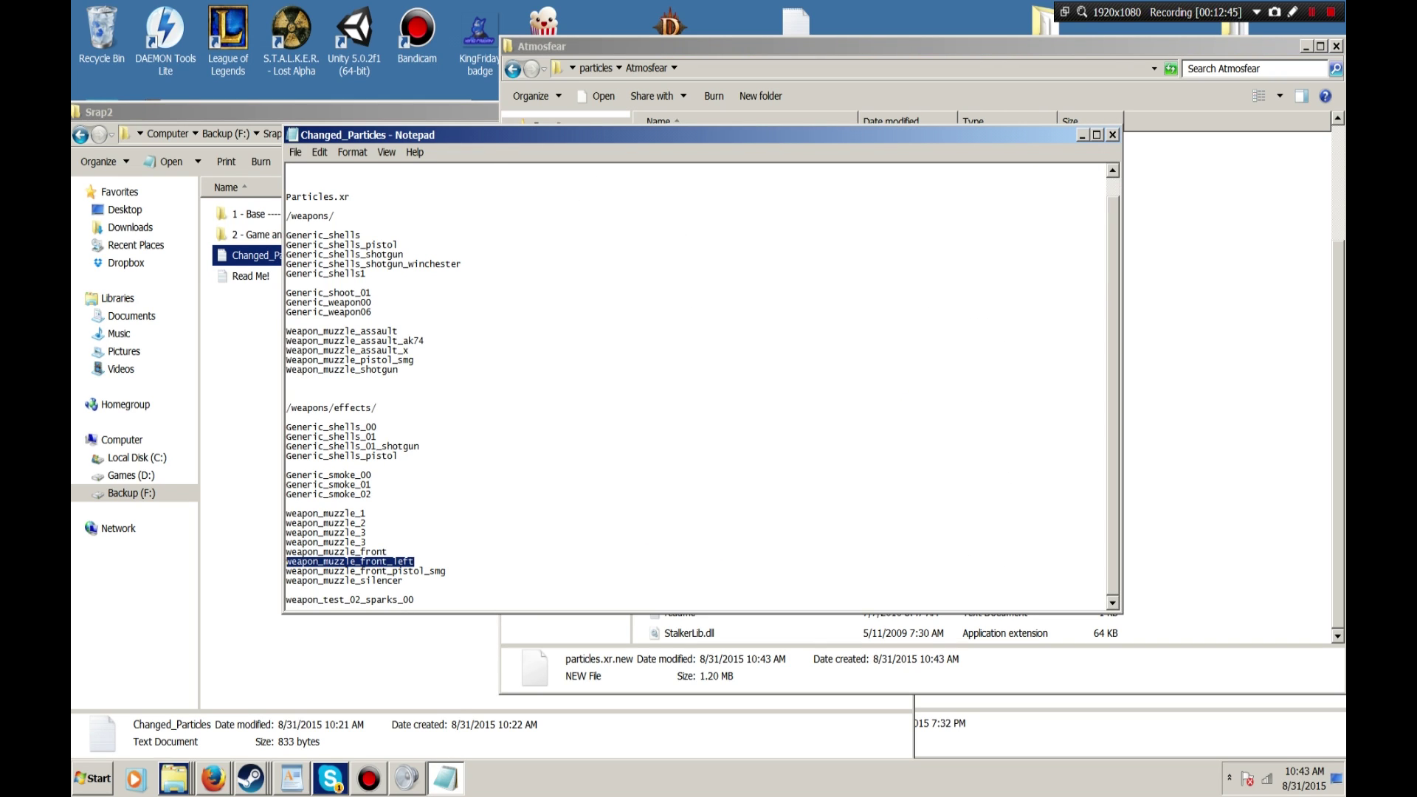
key(ctrl+c)
key(End)
key(Return)
key(ctrl+v)
key(BackSpace)
key(BackSpace)
key(BackSpace)
key(BackSpace)
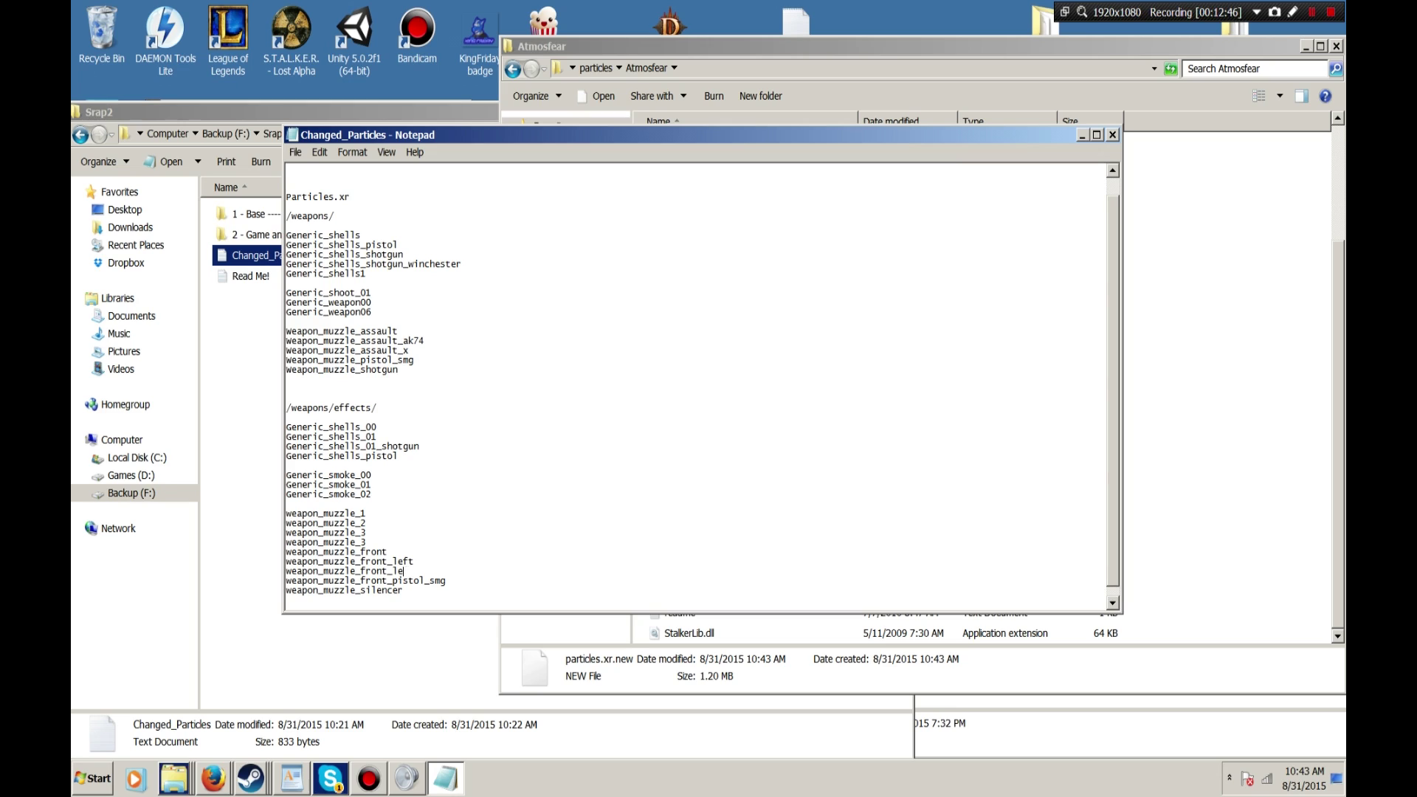
text(right)
key(ctrl+s)
click(1112, 134)
Return to the Atmosfear folder and accept the extension change for the recompiled particles.xr
click(1171, 237)
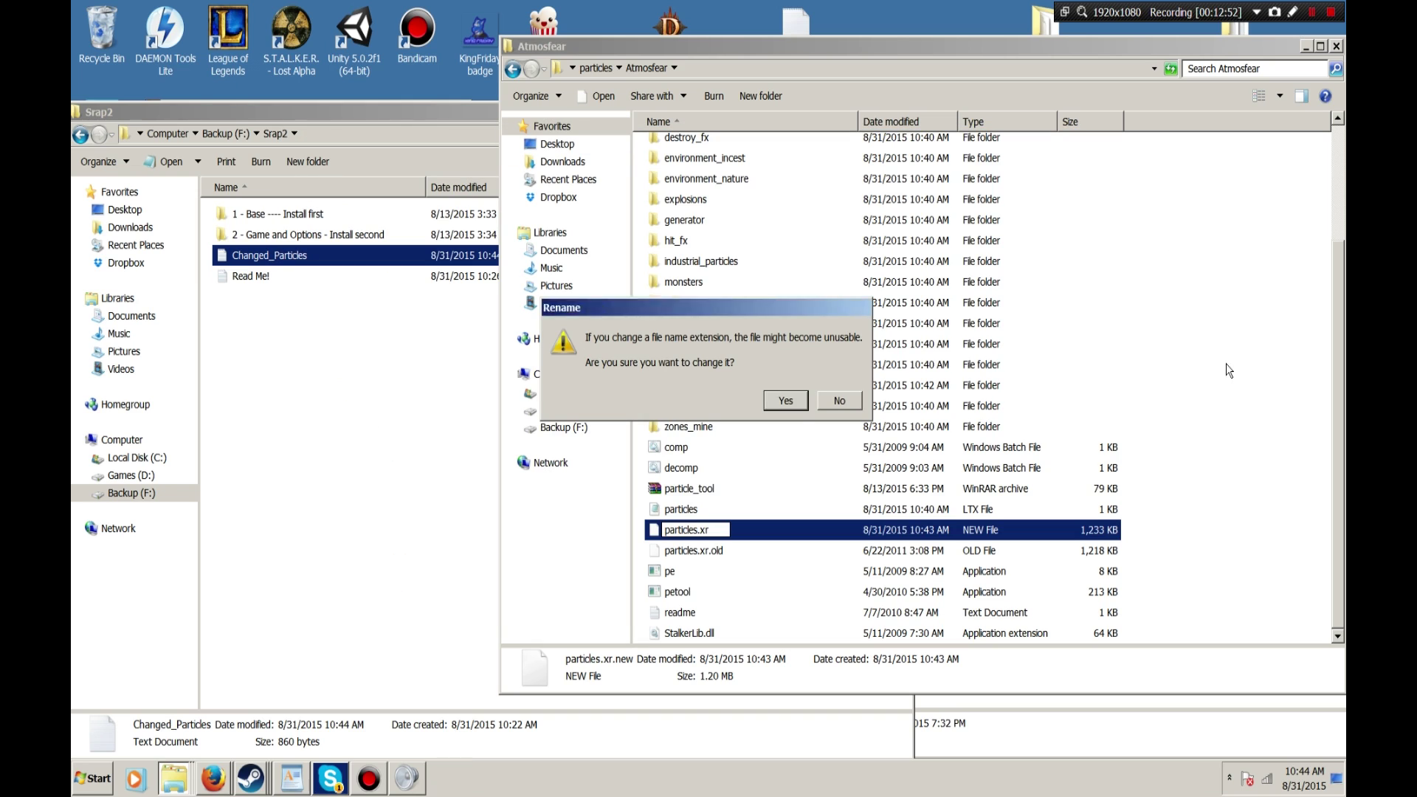
click(786, 400)
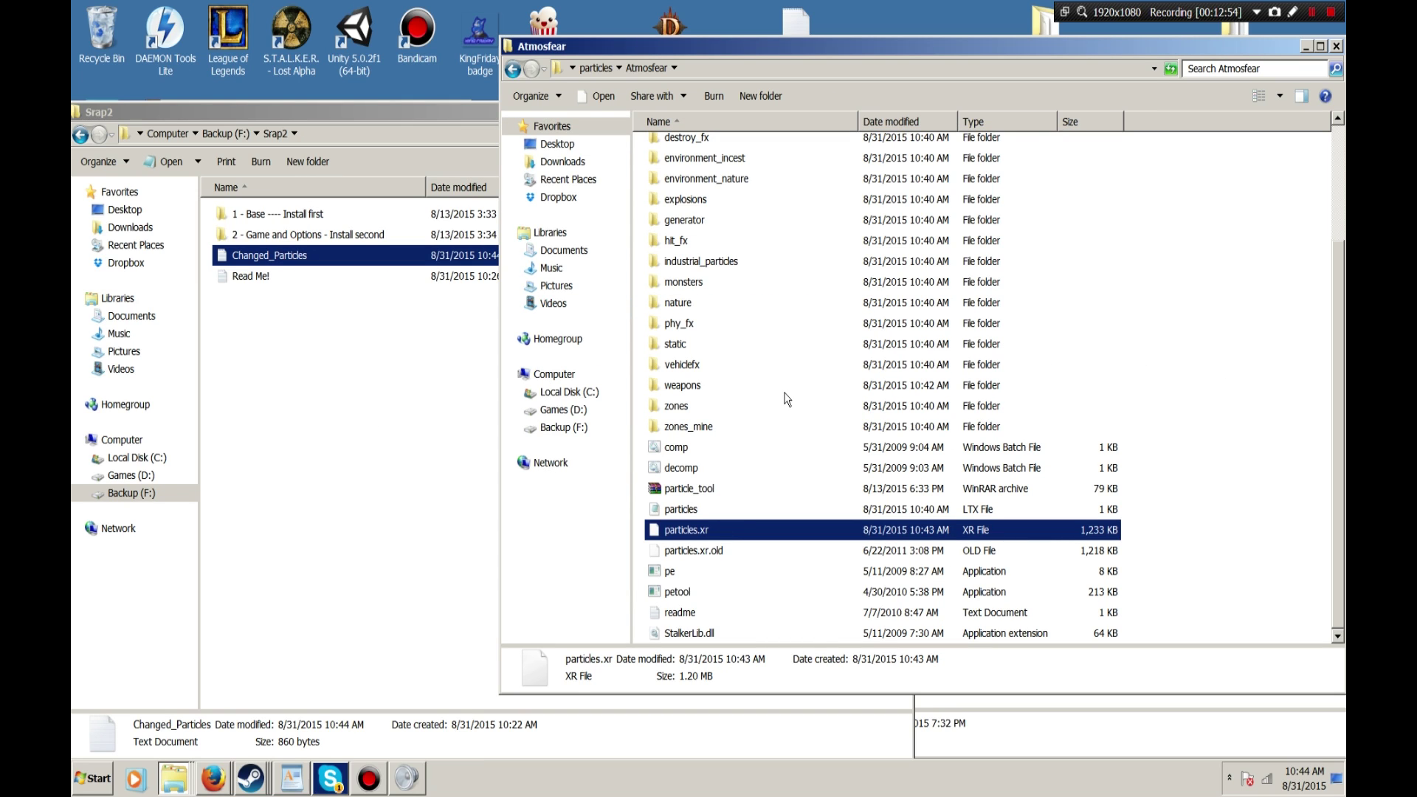